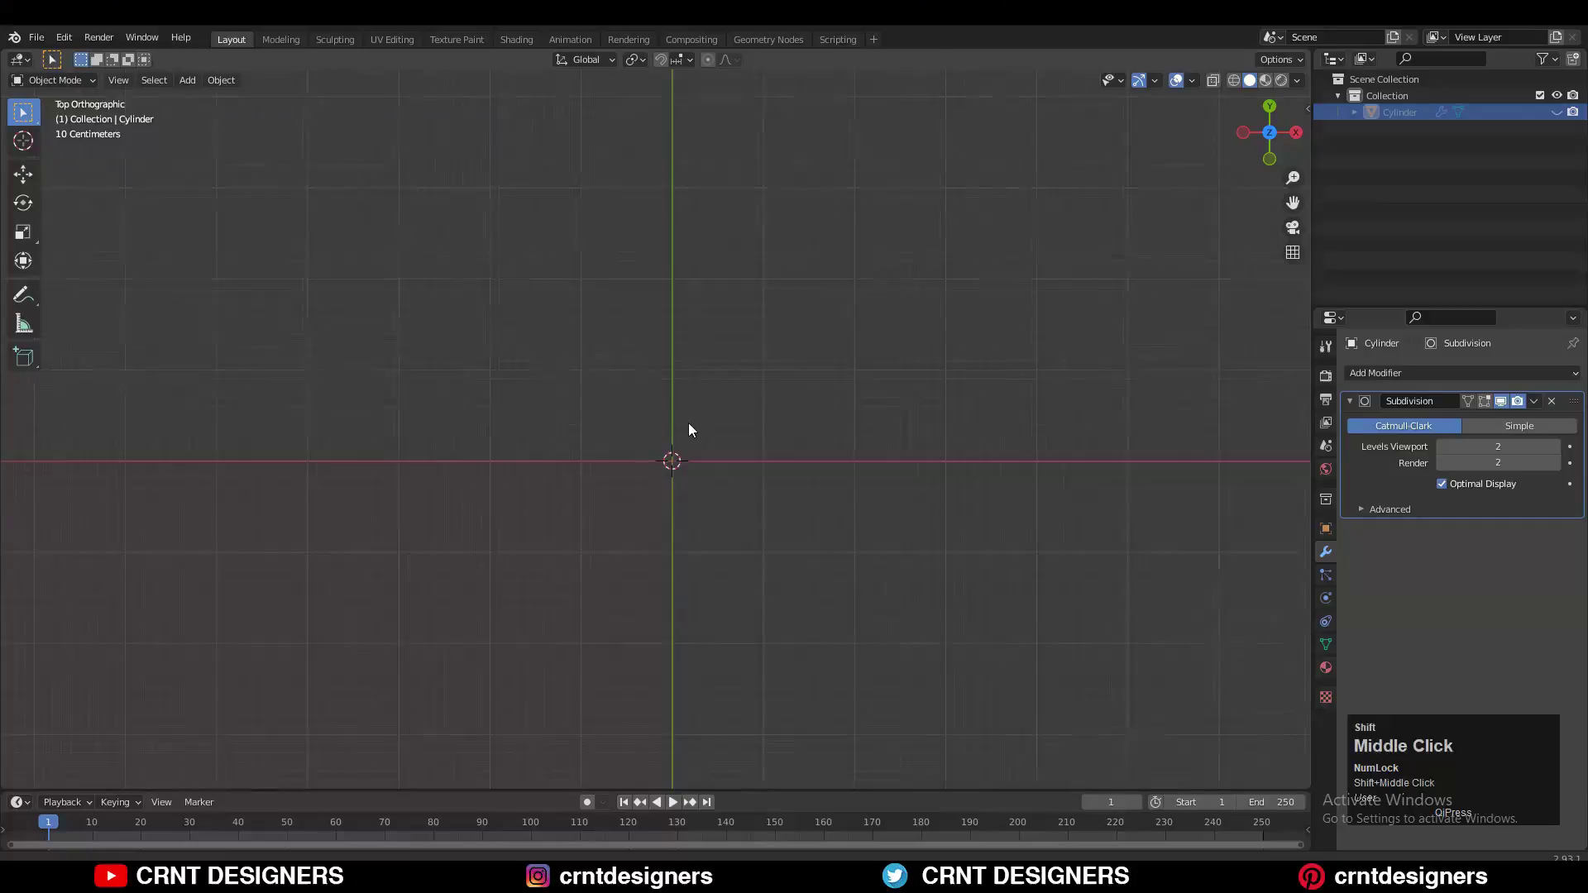
# - Add a mesh cylinder with 8 vertices, 1 m radius and 2 m depth at the origin, and switch to the front view
pyautogui.hotkey('shift', 'a')
pyautogui.moveTo(692, 389)
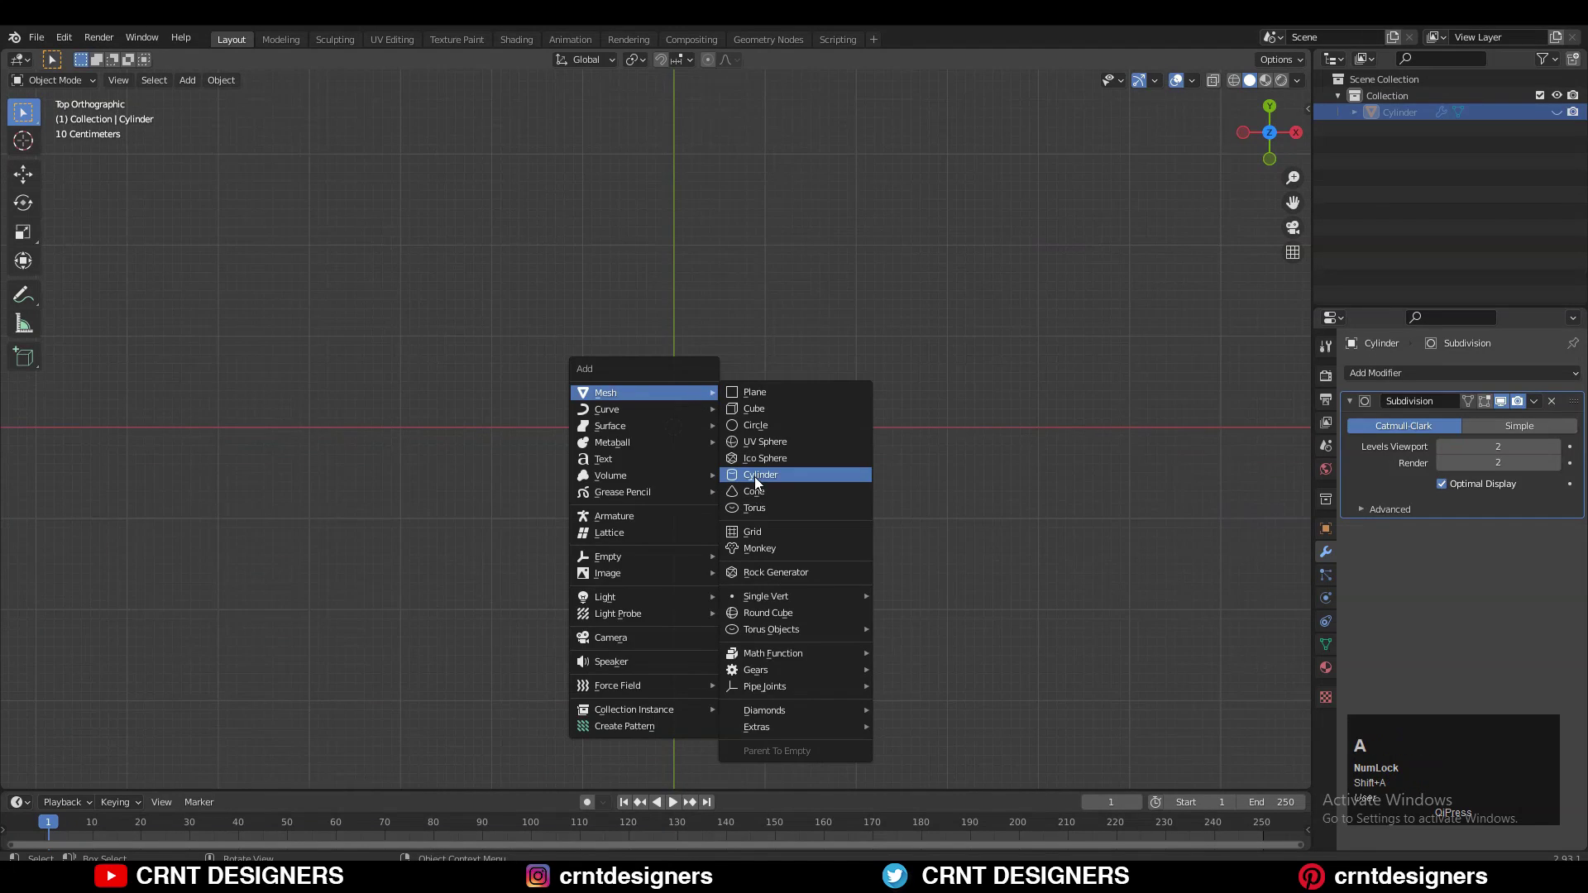
pyautogui.click(754, 476)
pyautogui.moveTo(753, 508); pyautogui.dragTo(752, 341, button='middle')
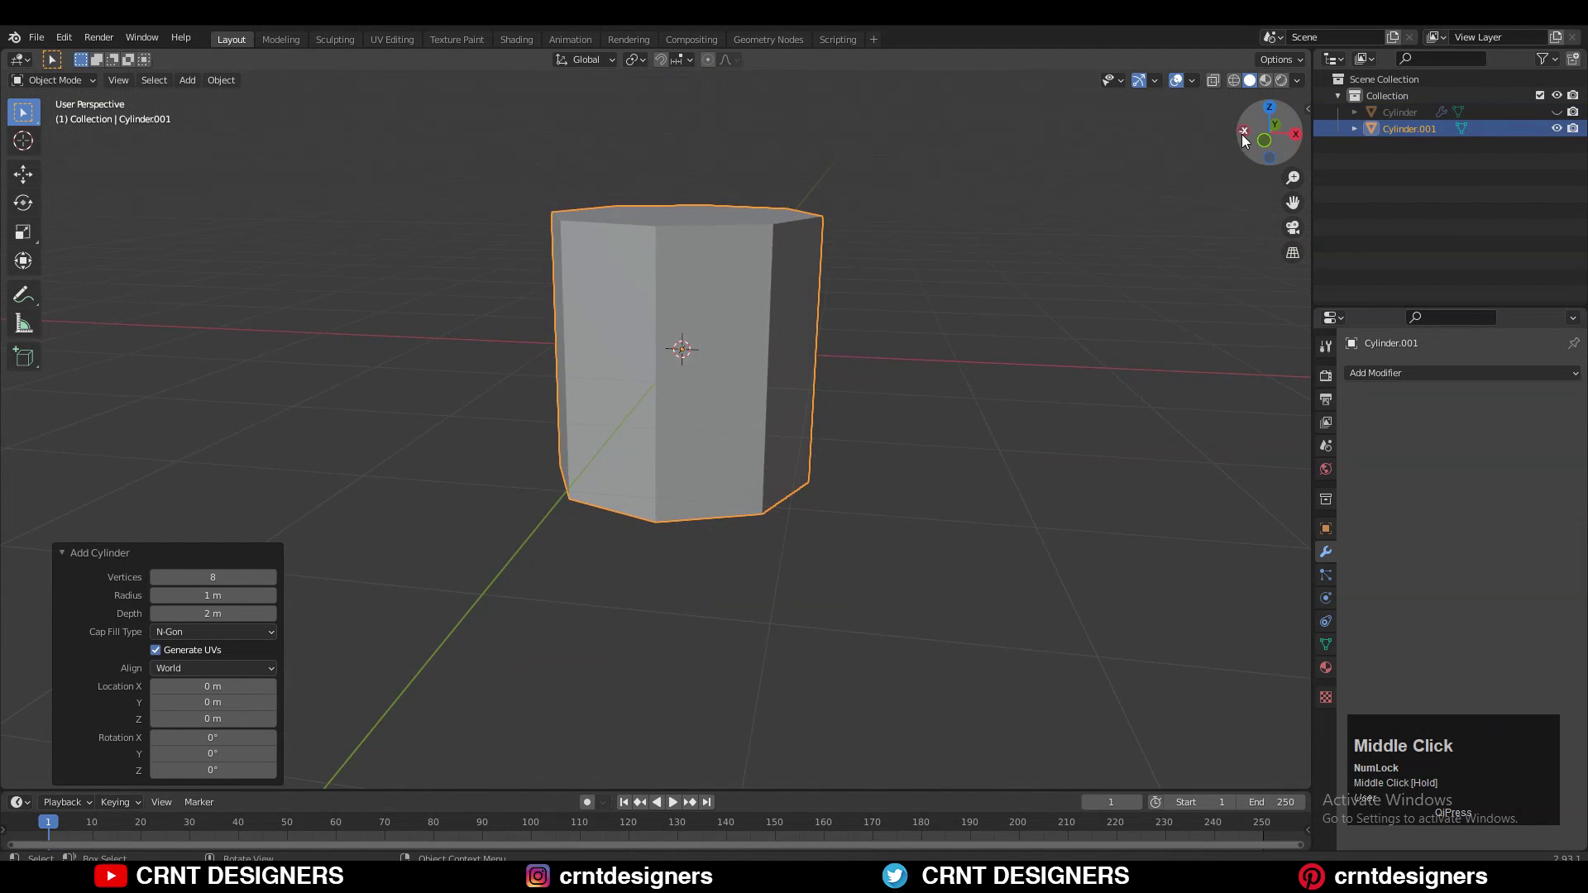
pyautogui.press('KP_1')
pyautogui.press('r')
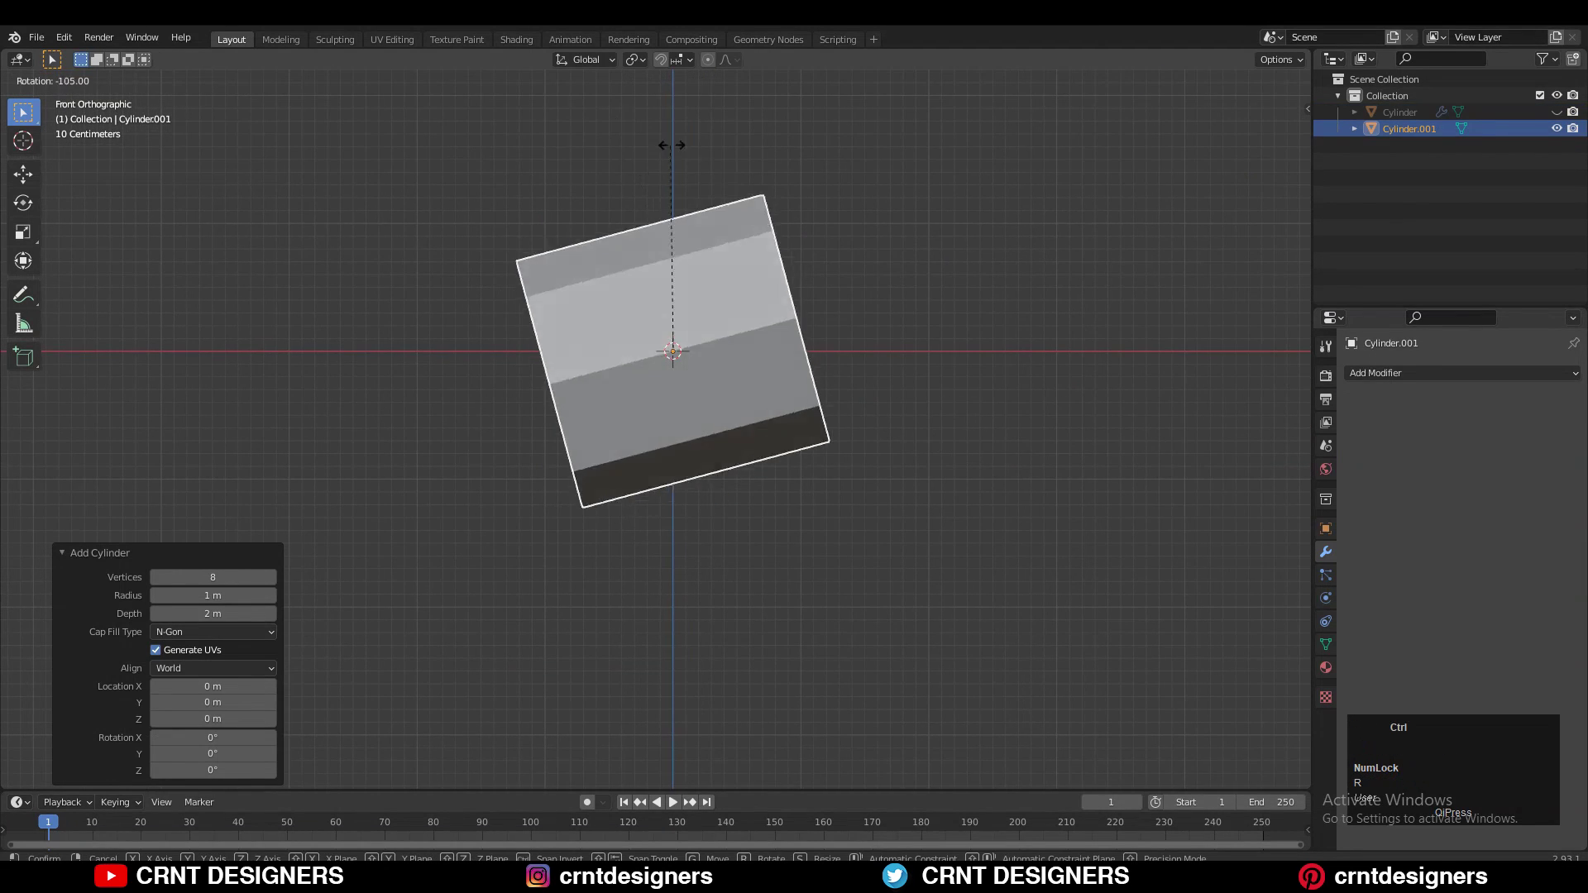
pyautogui.click(713, 151)
pyautogui.hotkey('ctrl', 'z')
# - Rotate the cylinder by -90° in the front view and scale it by 3 along the X axis
pyautogui.press('r')
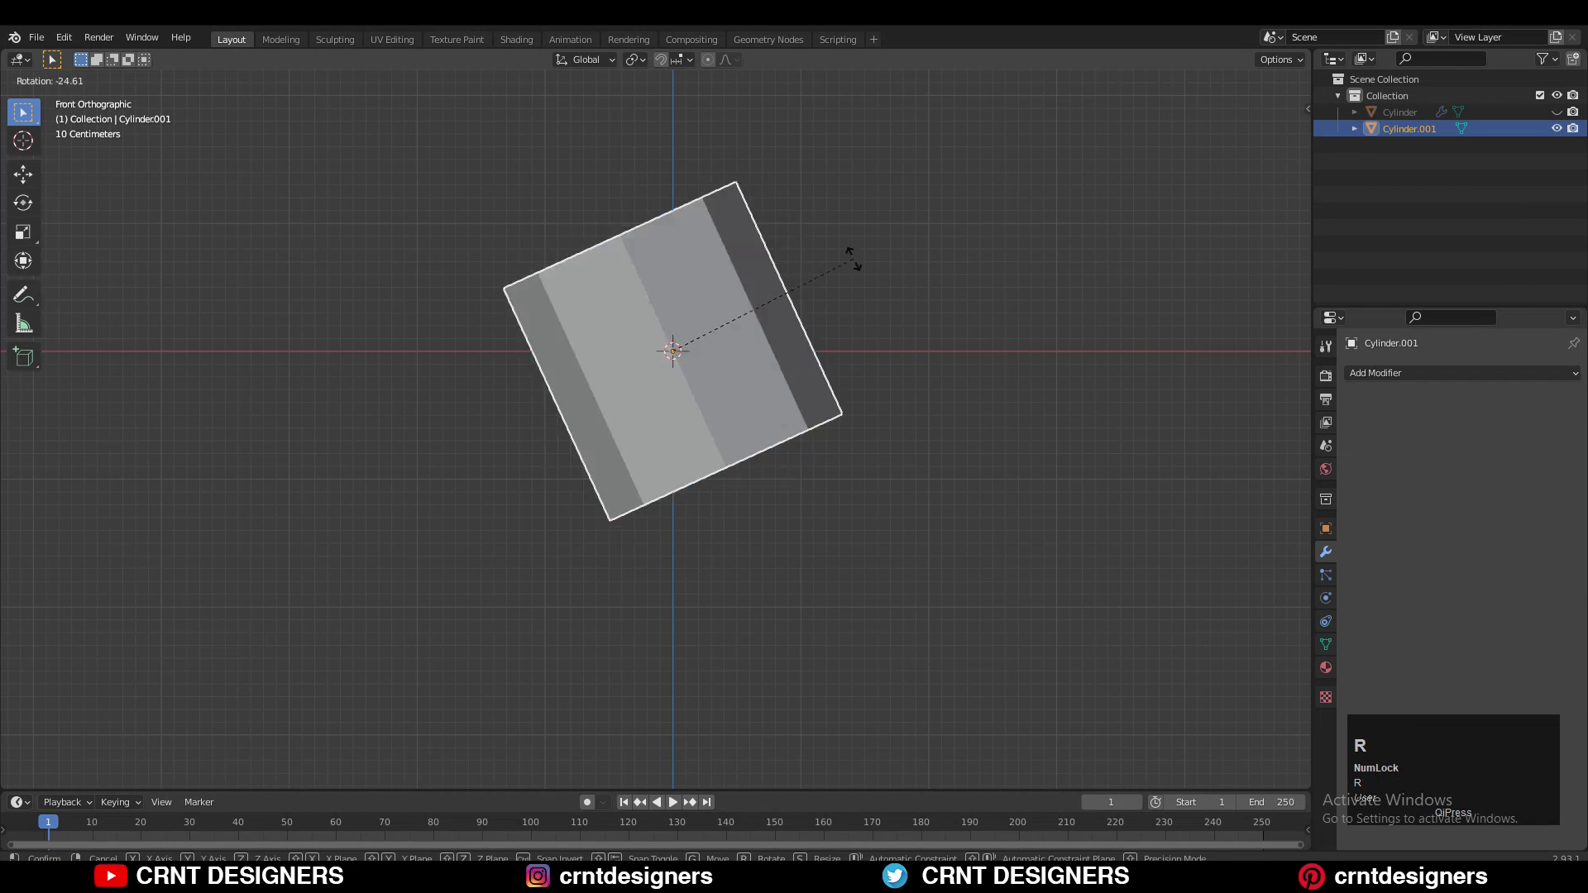
pyautogui.click(660, 147)
pyautogui.press('s')
pyautogui.press('x')
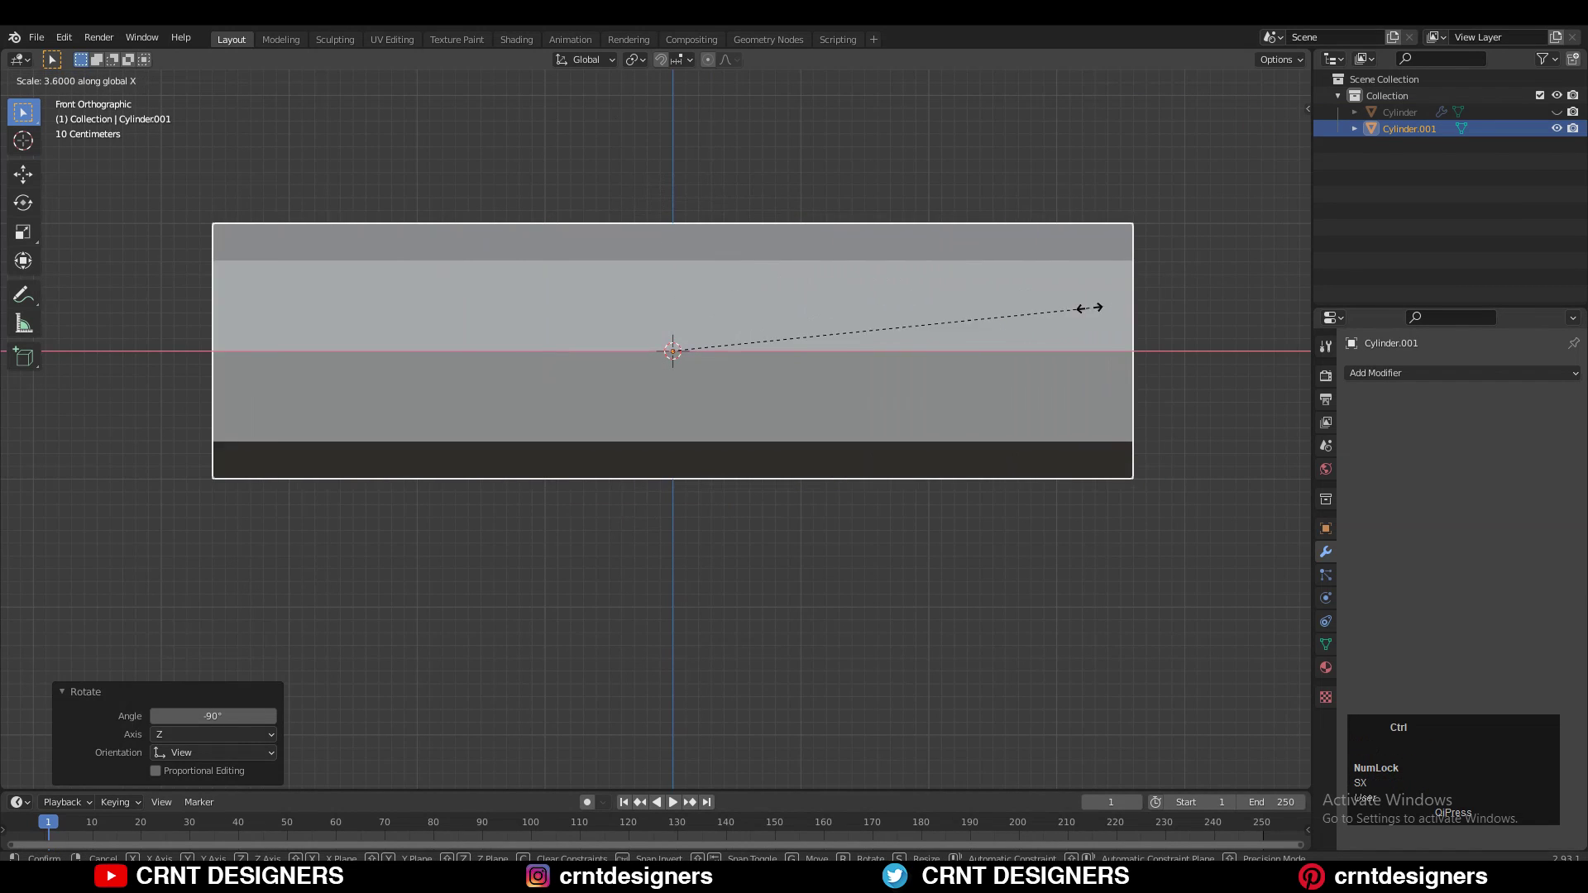
pyautogui.click(682, 424)
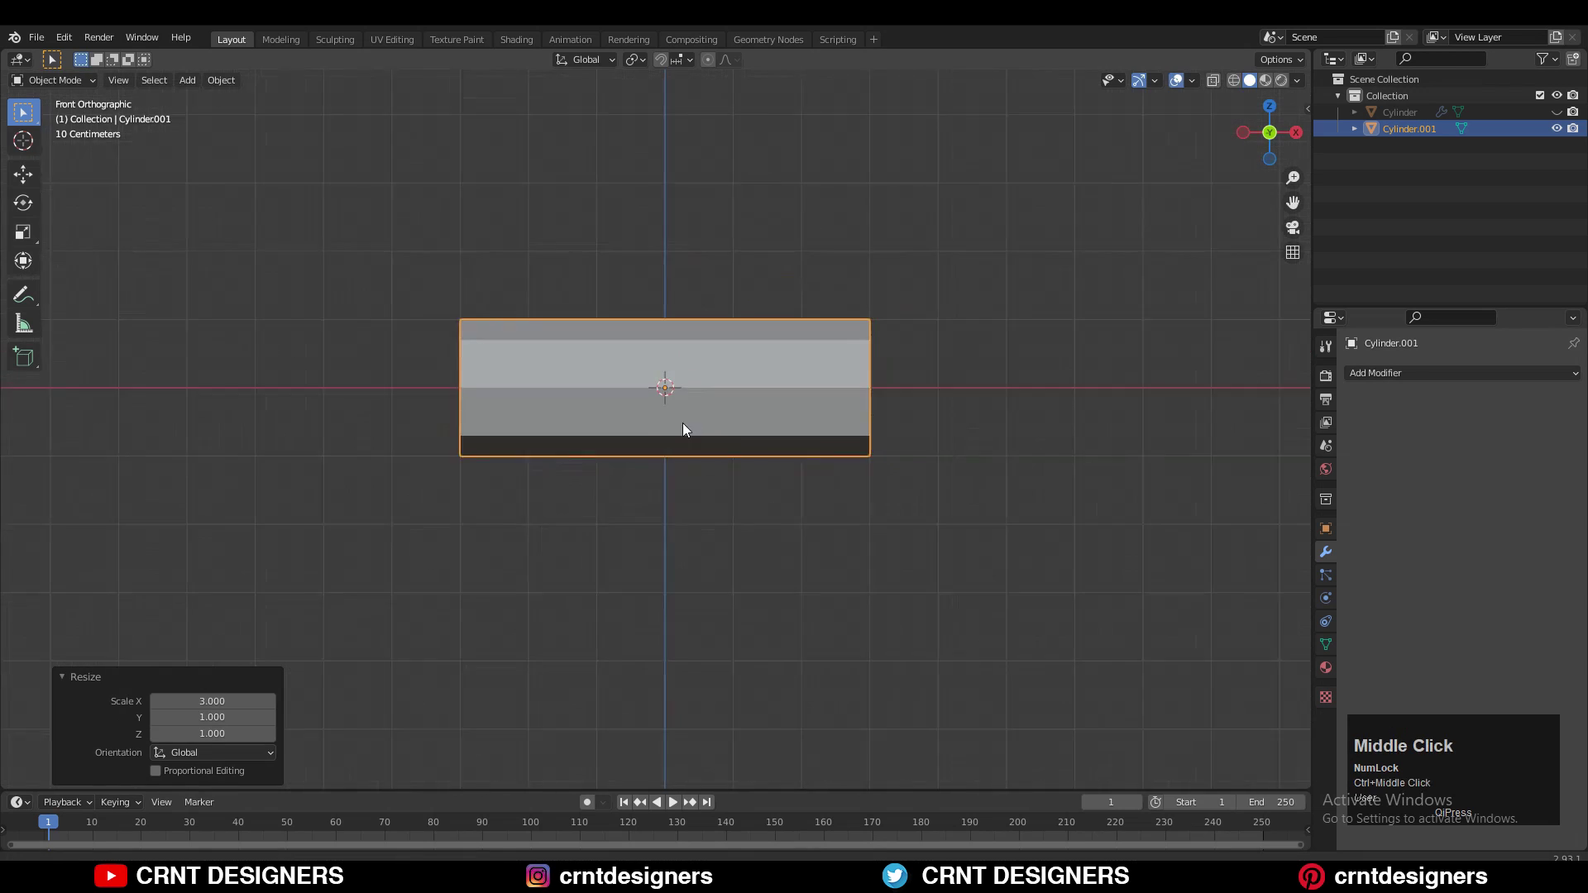
# - In Edit Mode, split both end caps horizontally by connecting the two opposite side vertices on each cap
pyautogui.press('Tab')
pyautogui.moveTo(683, 424); pyautogui.dragTo(777, 440, button='middle')
pyautogui.click(593, 399)
pyautogui.keyDown('shift'); pyautogui.click(470, 394); pyautogui.keyUp('shift')
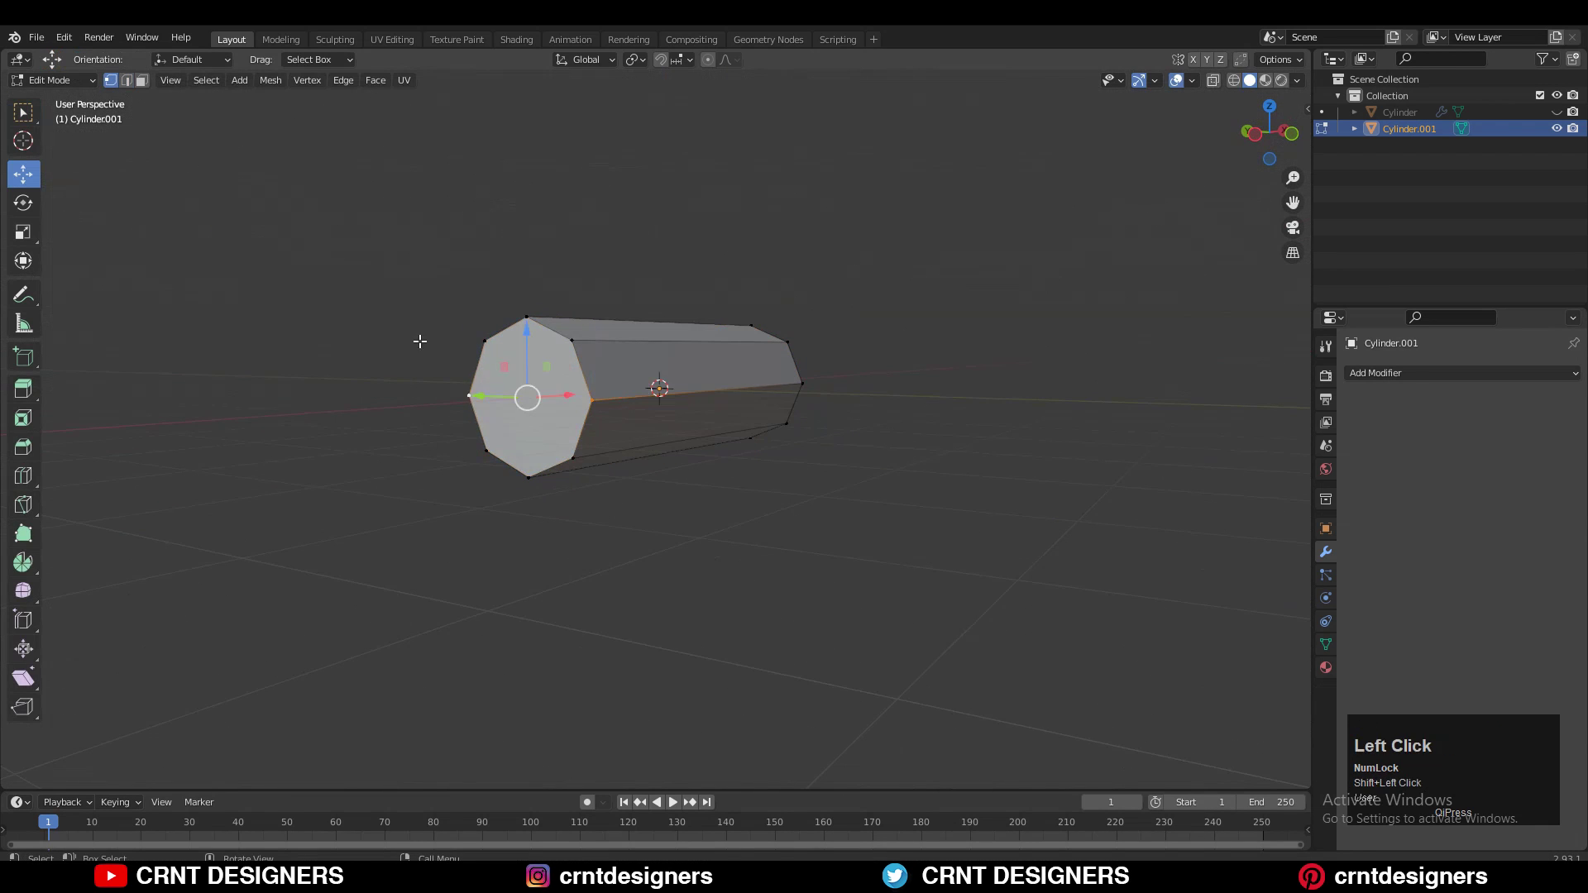
pyautogui.rightClick(418, 339)
pyautogui.click(435, 472)
pyautogui.moveTo(642, 364); pyautogui.dragTo(733, 468, button='middle')
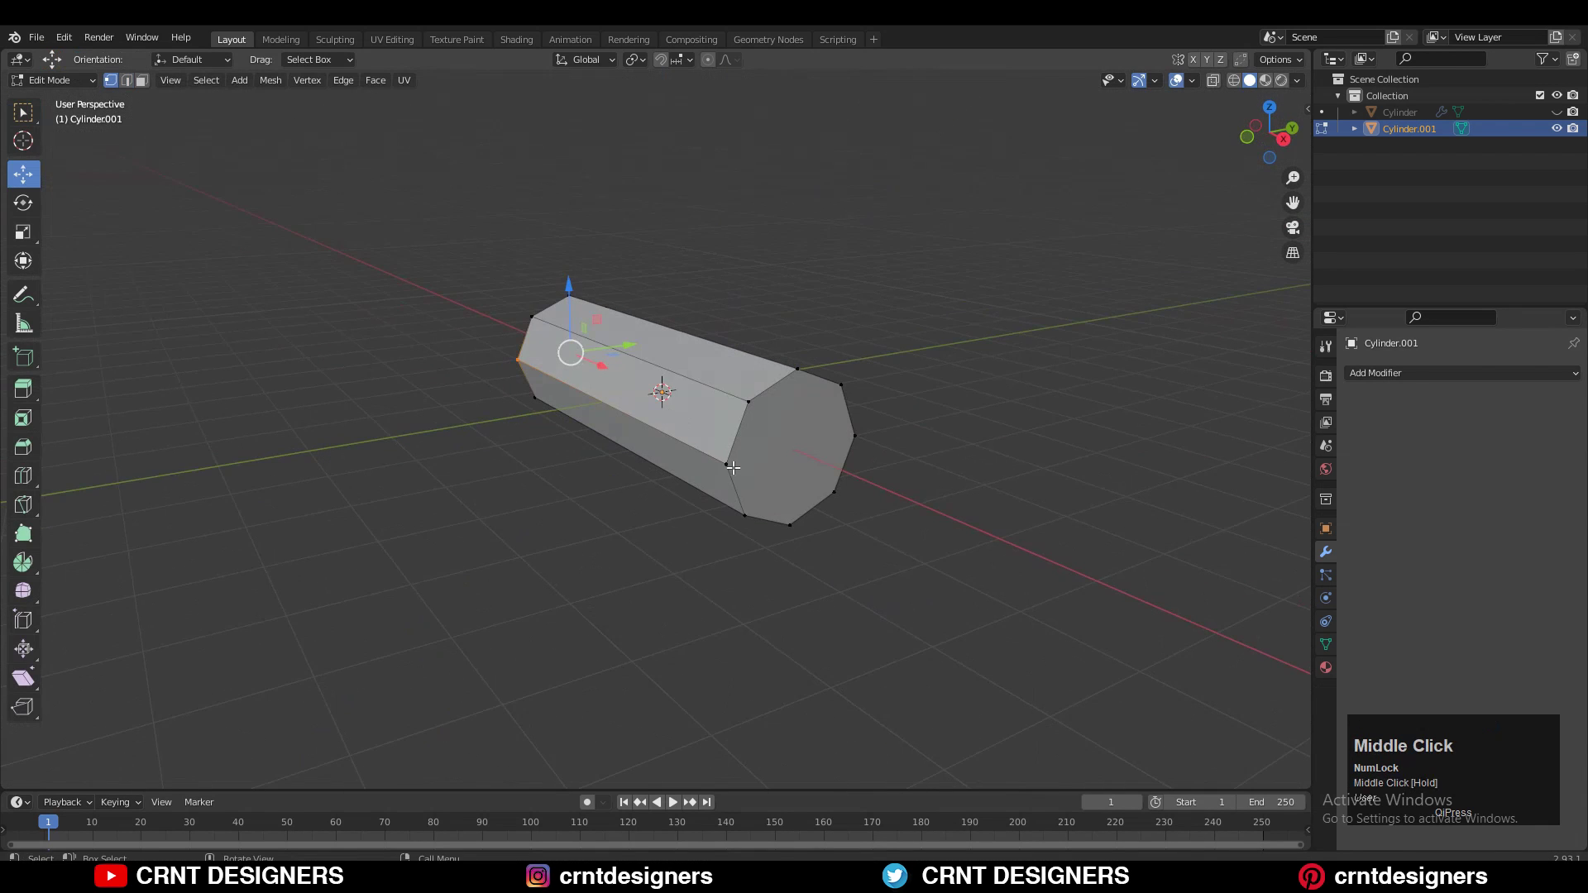
pyautogui.moveTo(842, 430); pyautogui.dragTo(734, 423, button='middle')
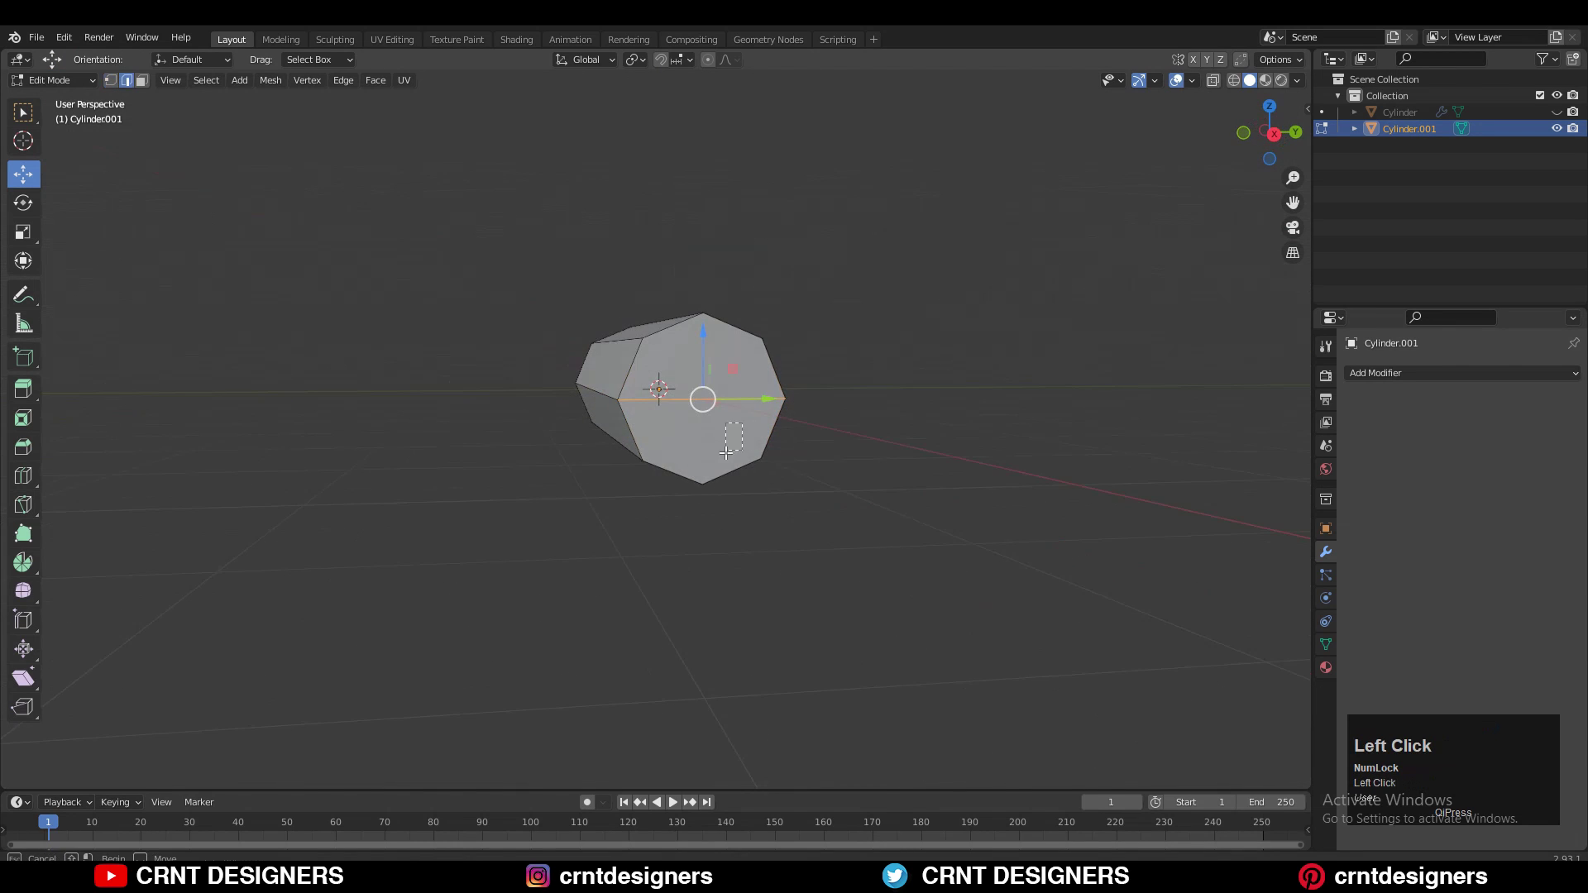
# - Delete all faces of the cylinder's lower half, including the lower halves of both end caps
pyautogui.moveTo(628, 481); pyautogui.dragTo(886, 429, button='middle')
pyautogui.press('3')
pyautogui.moveTo(886, 430); pyautogui.dragTo(648, 474)
pyautogui.moveTo(649, 475); pyautogui.dragTo(879, 489, button='middle')
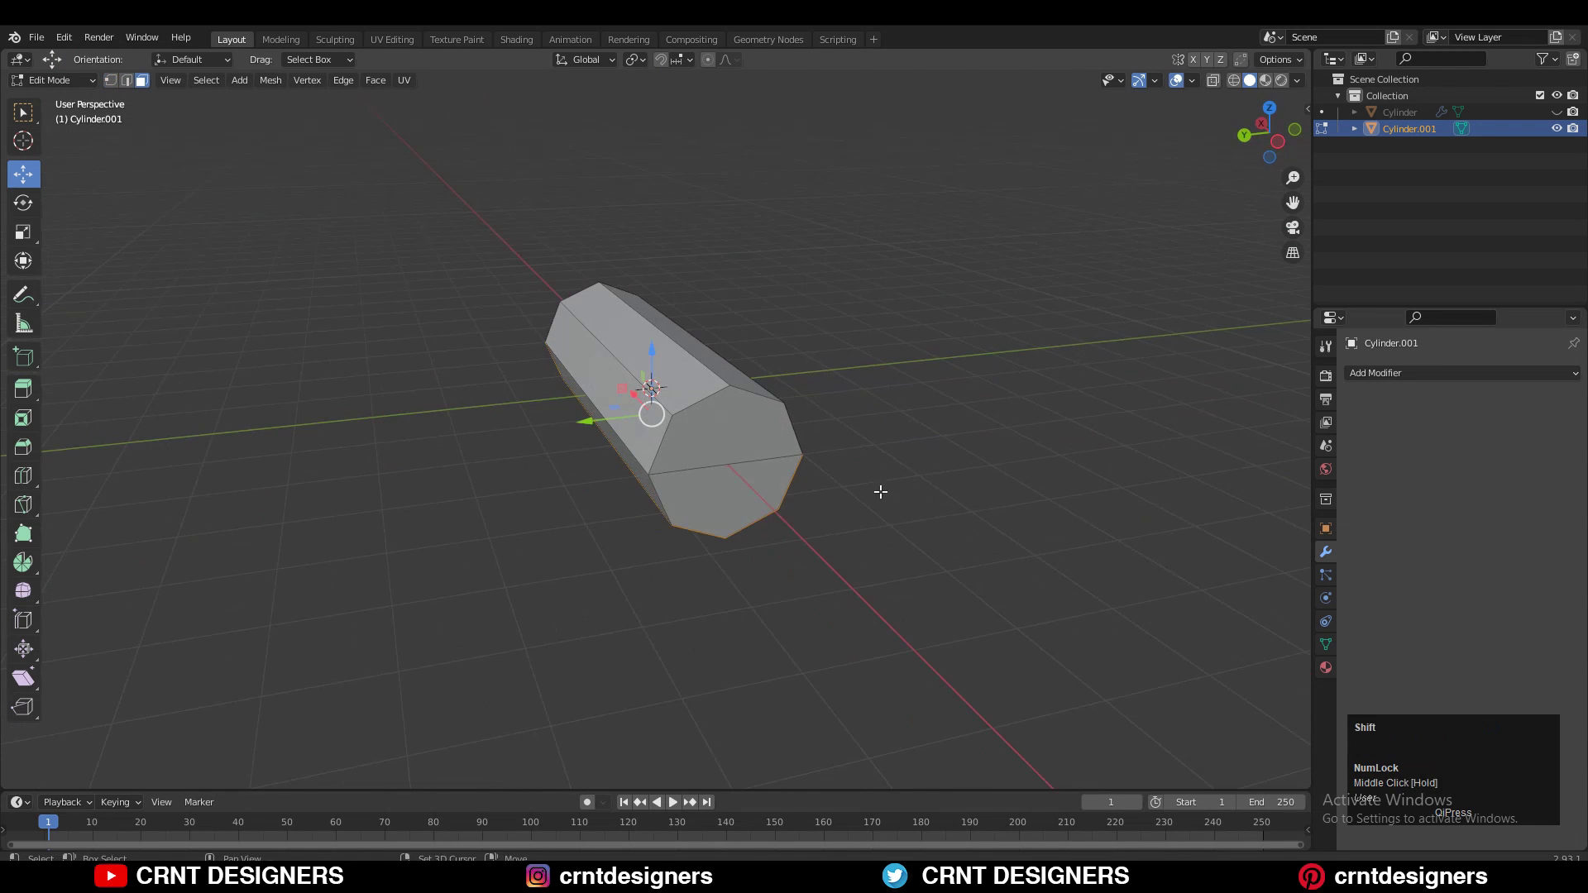
pyautogui.keyDown('shift'); pyautogui.moveTo(841, 473); pyautogui.dragTo(685, 581); pyautogui.keyUp('shift')
pyautogui.press('x')
pyautogui.click(732, 531)
pyautogui.moveTo(773, 496); pyautogui.dragTo(849, 416, button='middle')
pyautogui.click(703, 422)
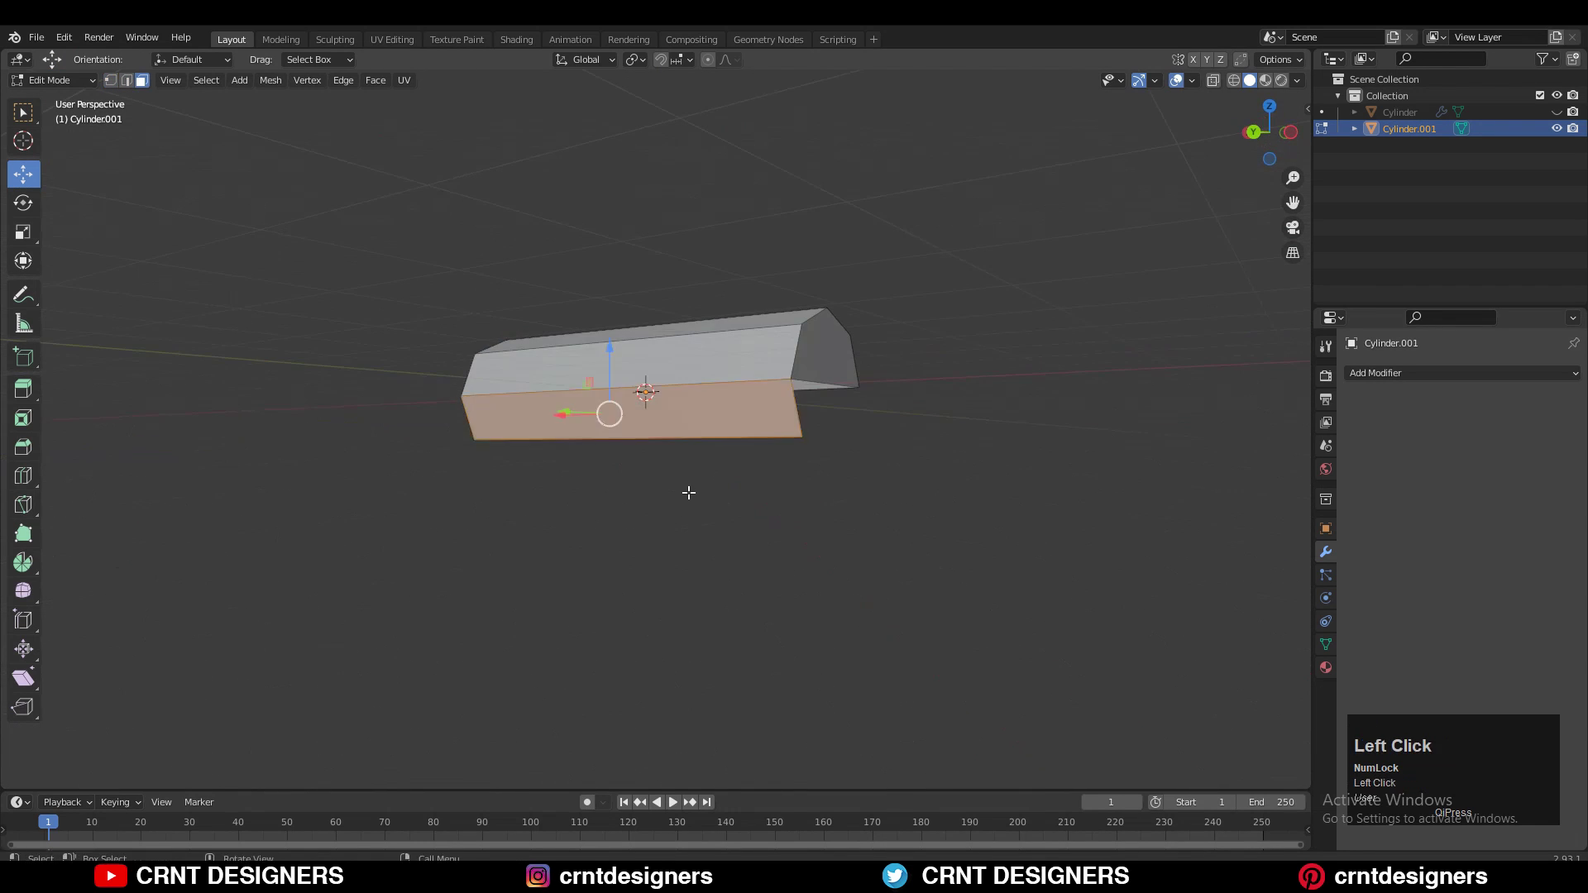
pyautogui.press('x')
pyautogui.click(690, 493)
# - Select the half cylinder's end face on the +X side in face select mode
pyautogui.moveTo(690, 493); pyautogui.dragTo(521, 476, button='middle')
pyautogui.press('2')
pyautogui.hotkey('ctrl', 'z')
pyautogui.moveTo(877, 463); pyautogui.dragTo(688, 539, button='middle')
pyautogui.press('3')
pyautogui.click(807, 500)
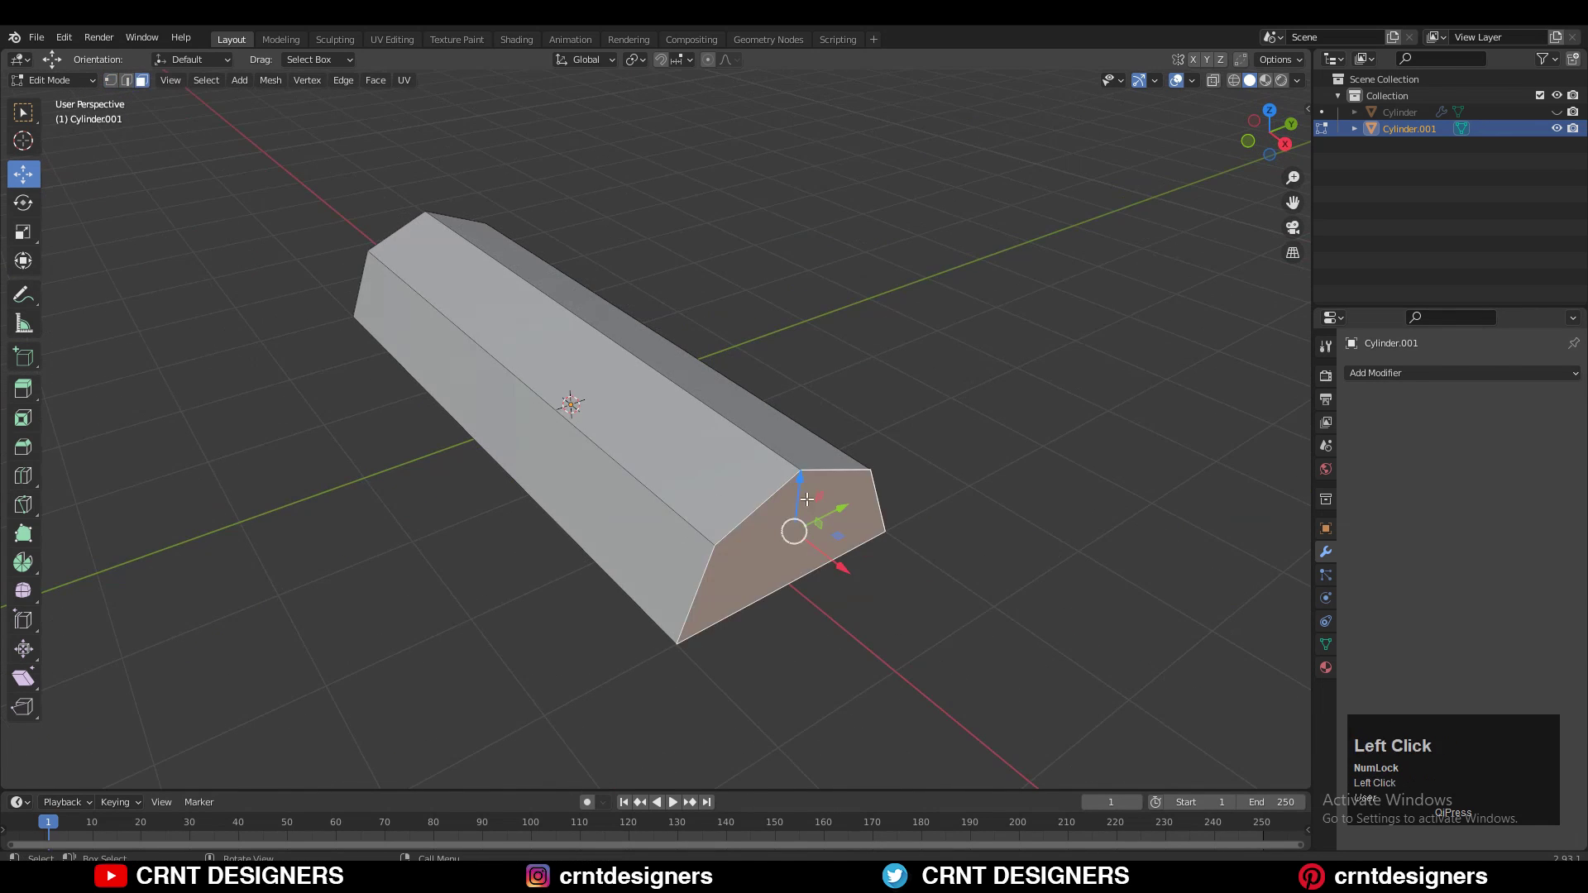
pyautogui.press('s')
pyautogui.moveTo(807, 500); pyautogui.dragTo(852, 389, button='middle')
pyautogui.keyDown('ctrl'); pyautogui.click(772, 426); pyautogui.keyUp('ctrl')
pyautogui.click(1248, 132)
pyautogui.hotkey('ctrl', 'z')
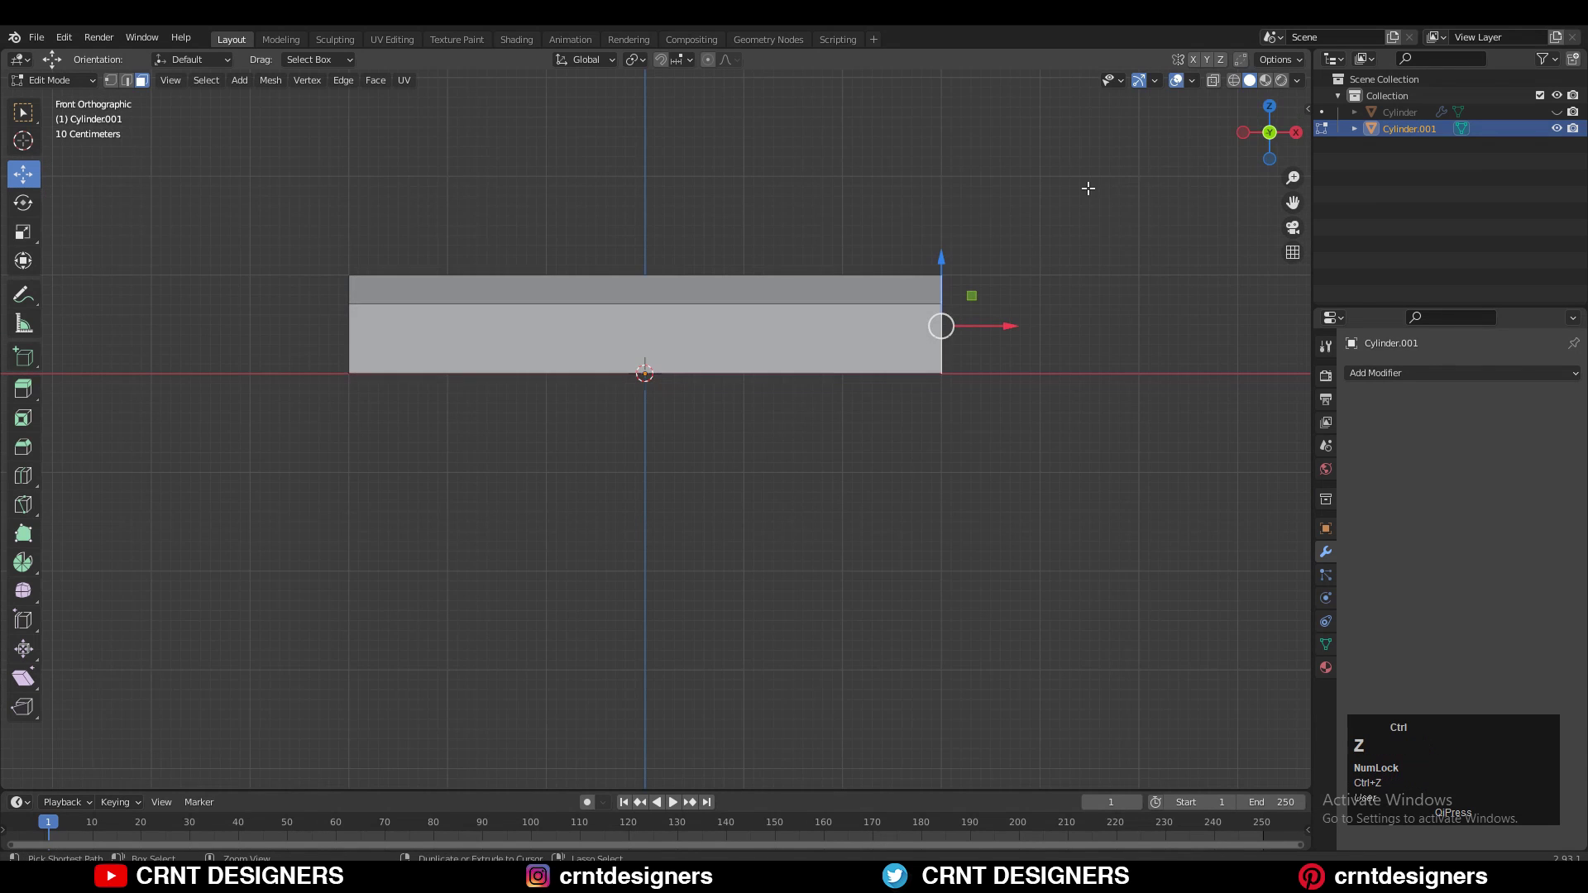
# - Set the transform pivot point to 3D Cursor and scale the selected end face down so the body tapers toward +X
pyautogui.click(640, 60)
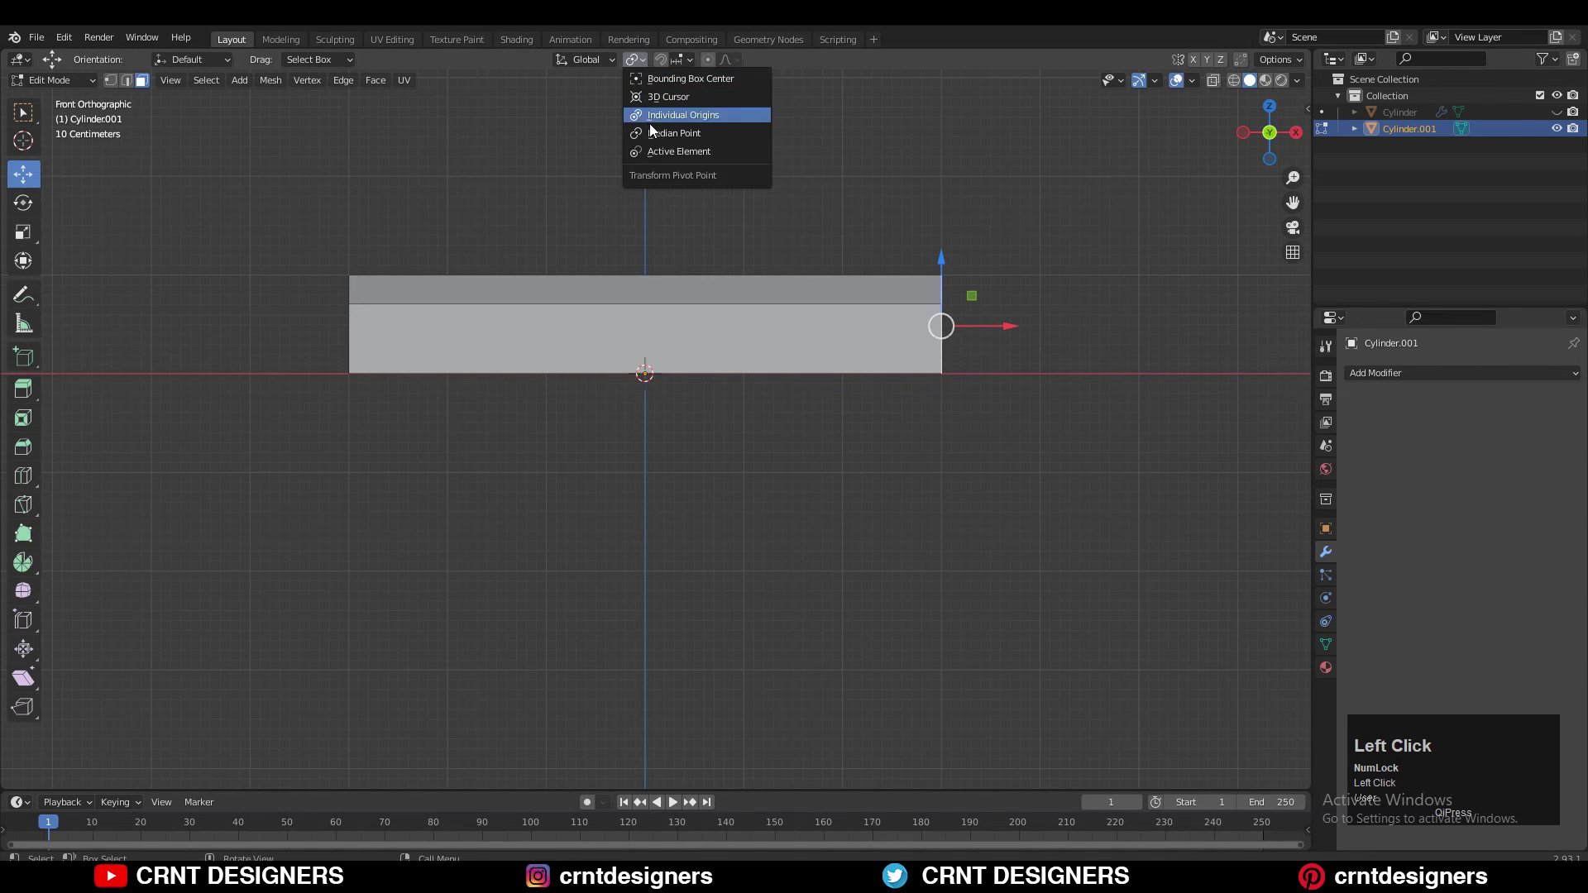
pyautogui.click(668, 97)
pyautogui.press('s')
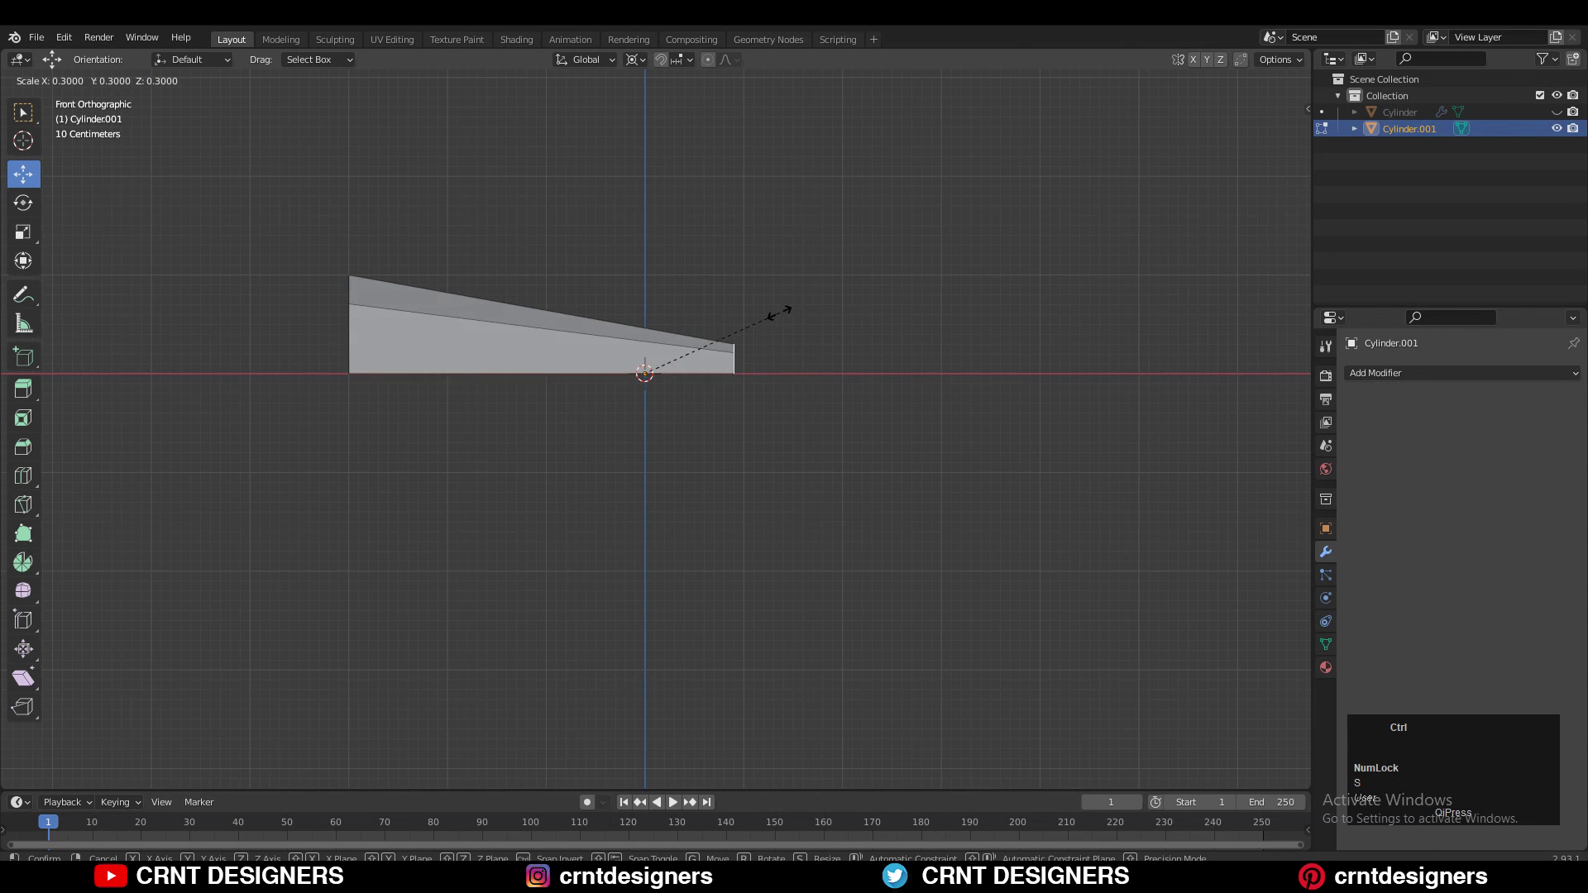
pyautogui.click(821, 301)
pyautogui.moveTo(822, 301); pyautogui.dragTo(601, 354, button='middle')
pyautogui.press('Tab')
pyautogui.press('Tab')
# - Add a midpoint vertex on the narrow end face's bottom edge and connect it to the top vertex
pyautogui.click(401, 418)
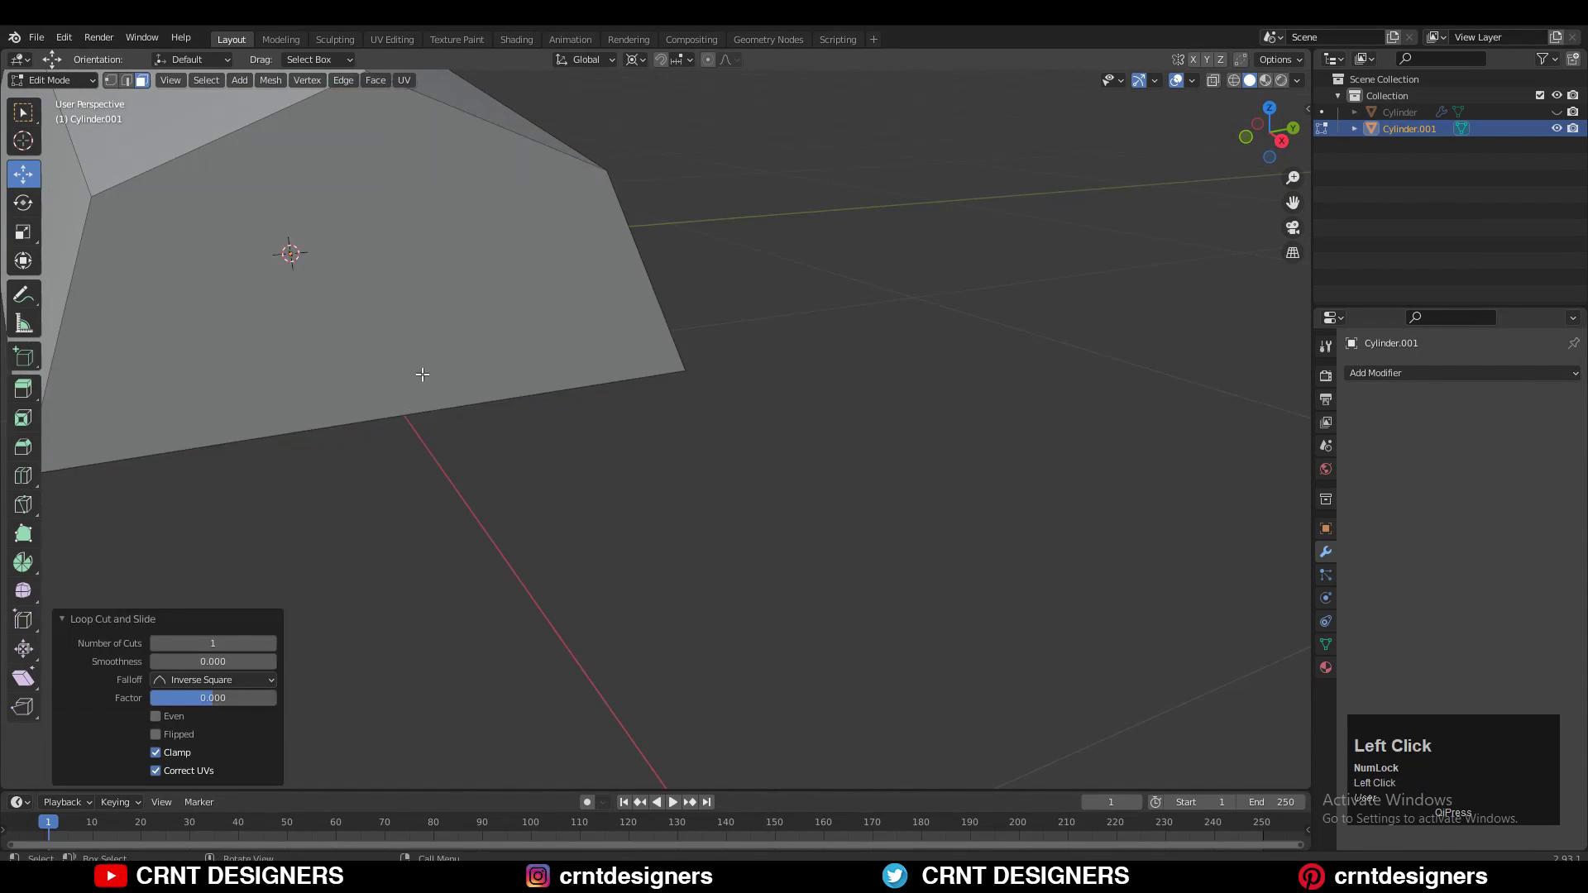
pyautogui.press('1')
pyautogui.keyDown('shift'); pyautogui.moveTo(442, 344); pyautogui.dragTo(497, 464, button='middle'); pyautogui.keyUp('shift')
pyautogui.keyDown('shift'); pyautogui.click(449, 481); pyautogui.keyUp('shift')
pyautogui.rightClick(482, 326)
pyautogui.click(481, 326)
# - Add a midpoint vertex on the wide end face's bottom edge and connect it to the top vertex
pyautogui.moveTo(744, 414); pyautogui.dragTo(682, 410, button='middle')
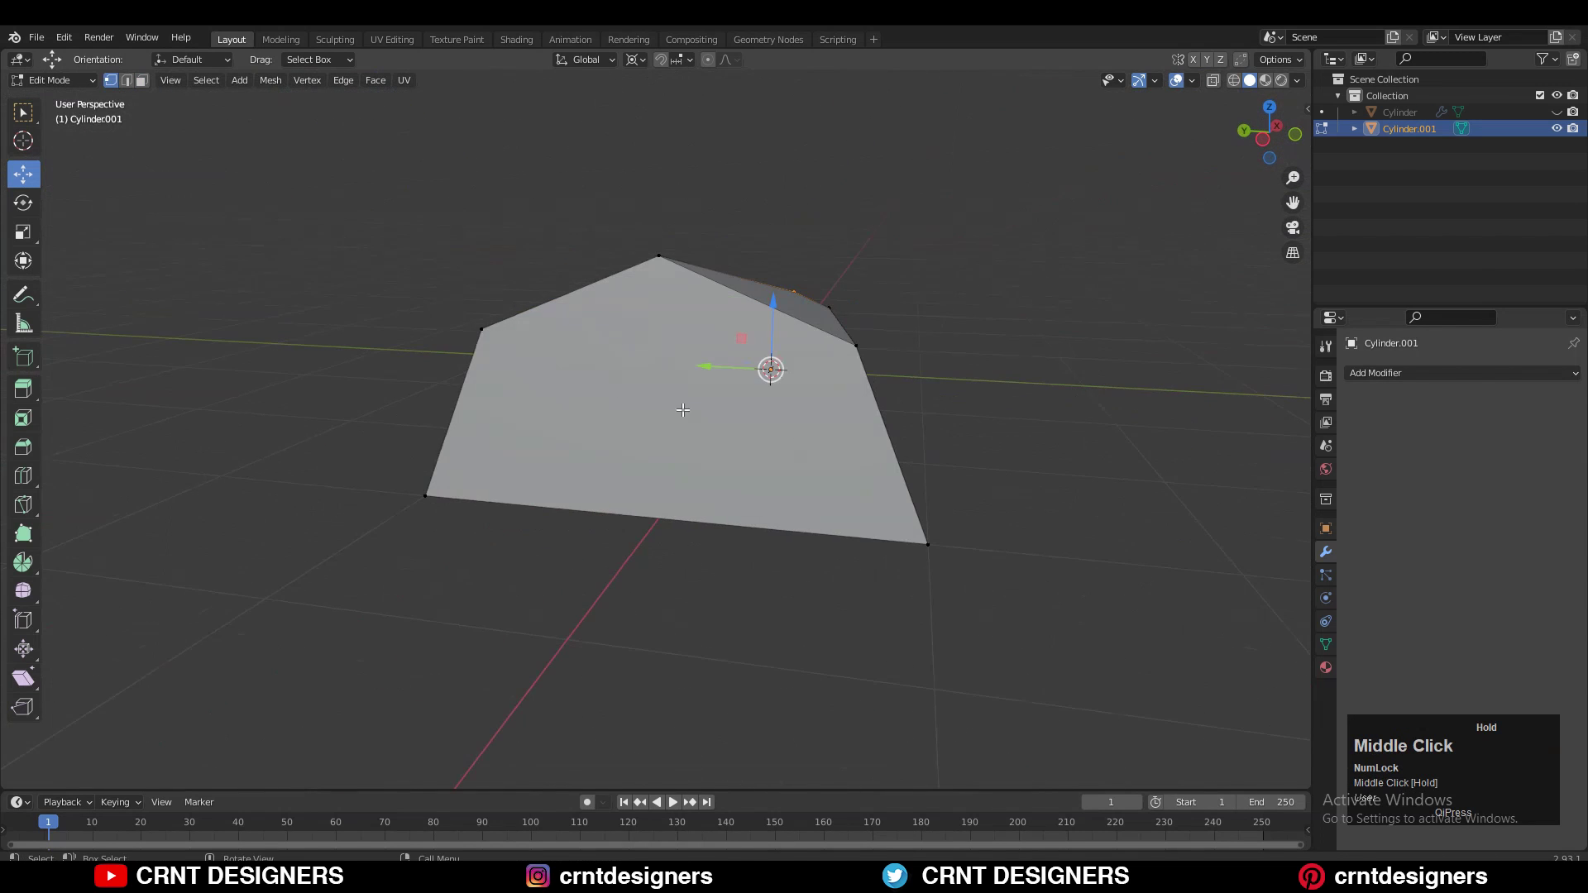
pyautogui.click(654, 510)
pyautogui.rightClick(571, 346)
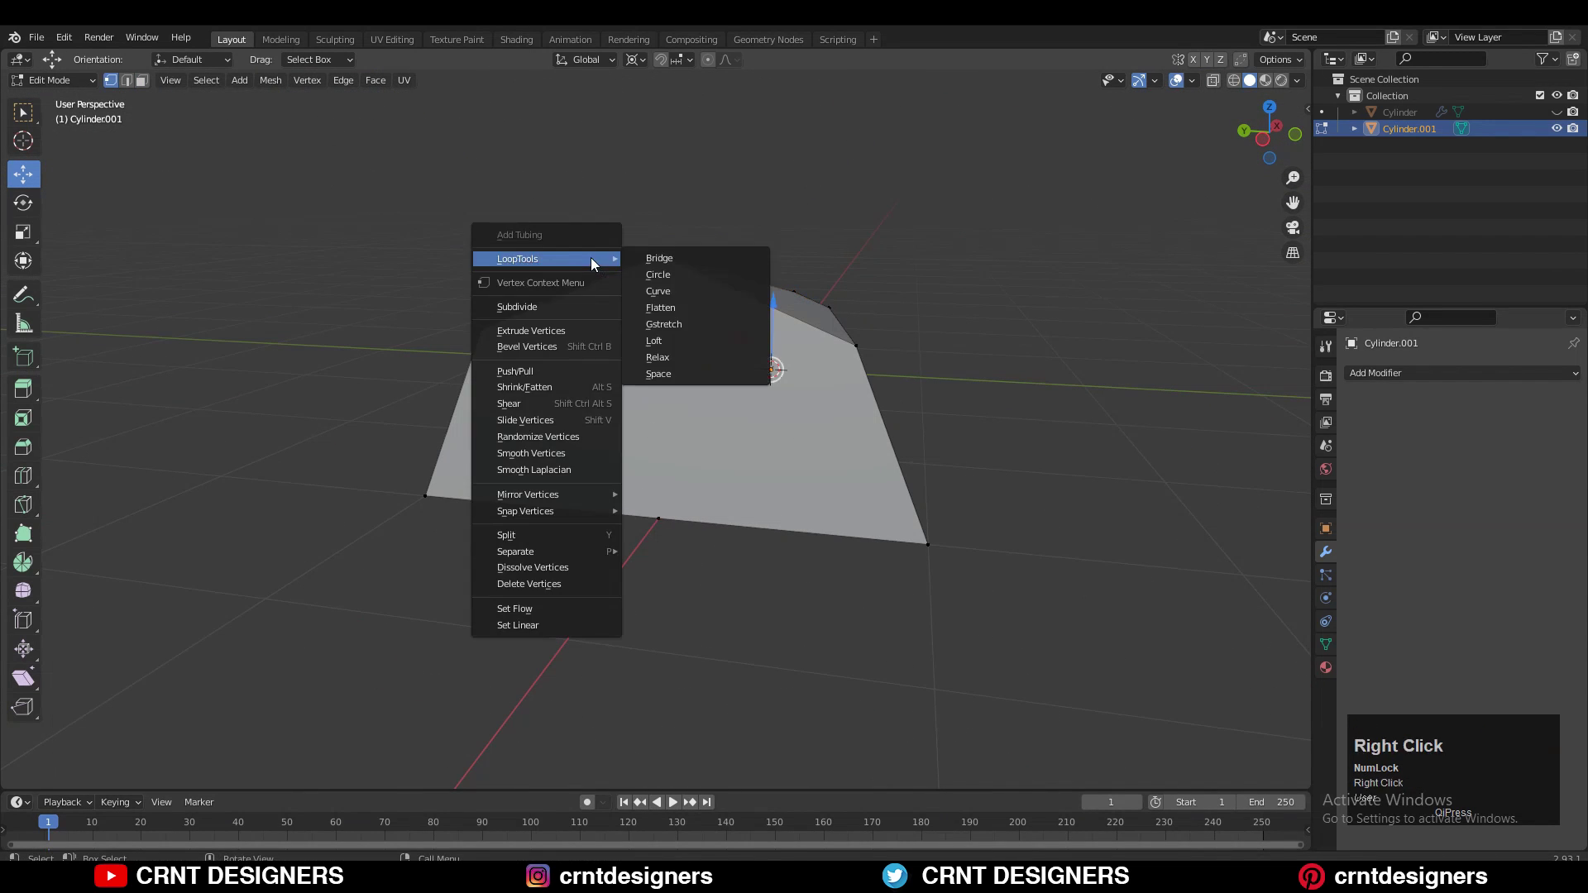
pyautogui.click(574, 359)
pyautogui.keyDown('shift'); pyautogui.click(659, 519); pyautogui.keyUp('shift')
pyautogui.rightClick(595, 362)
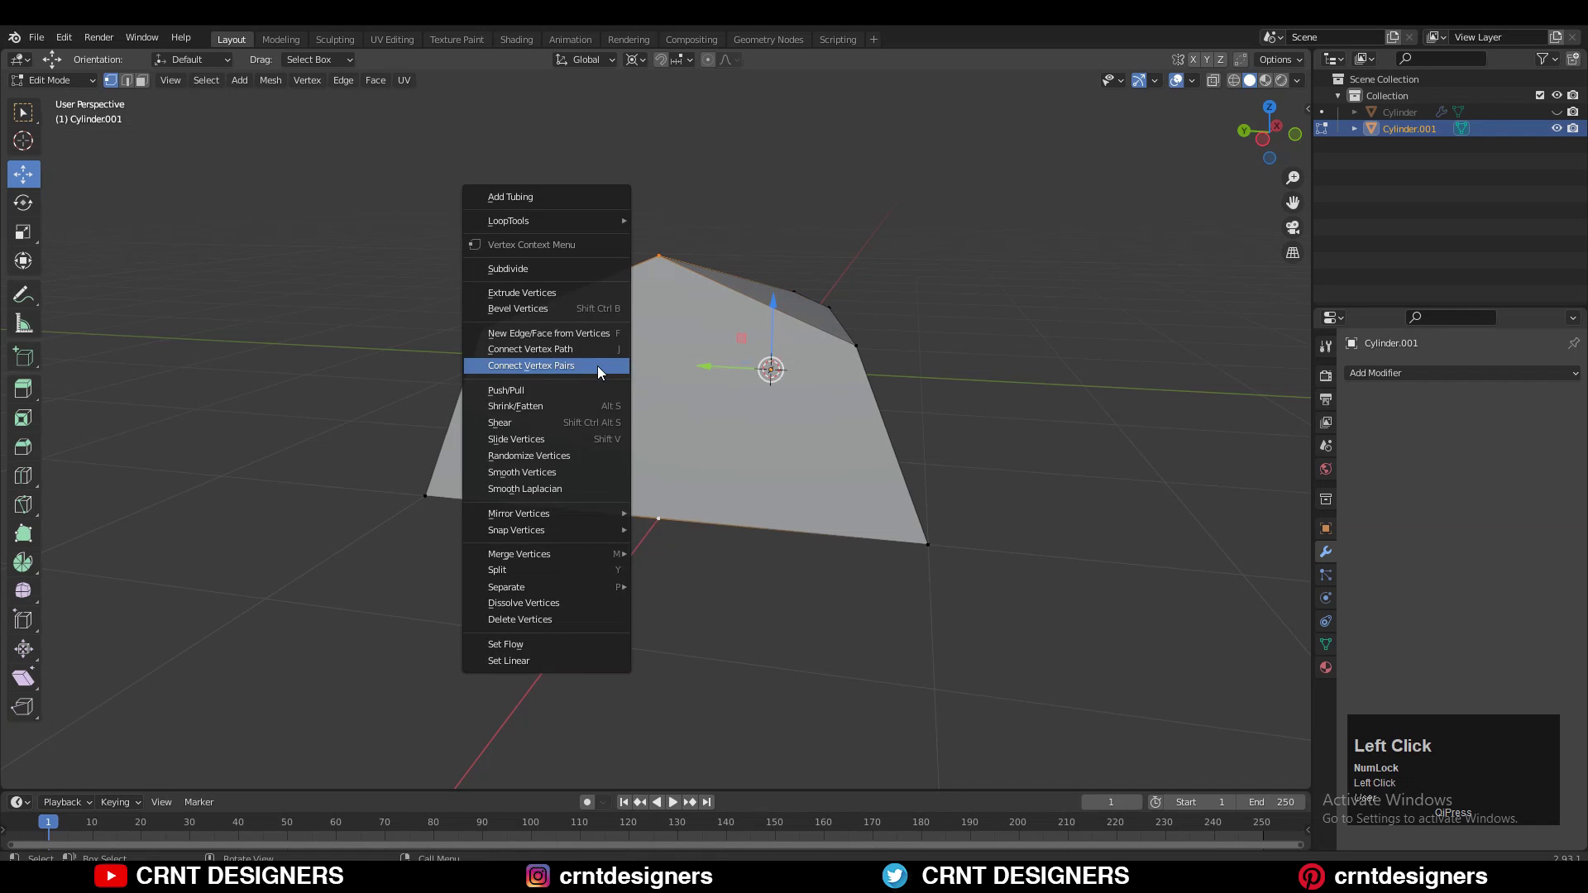
pyautogui.click(597, 366)
# - Select the open bottom edge loop and extrude it in the top view, scaling it outward into a flat rim
pyautogui.press('2')
pyautogui.moveTo(798, 327); pyautogui.dragTo(1210, 100, button='middle')
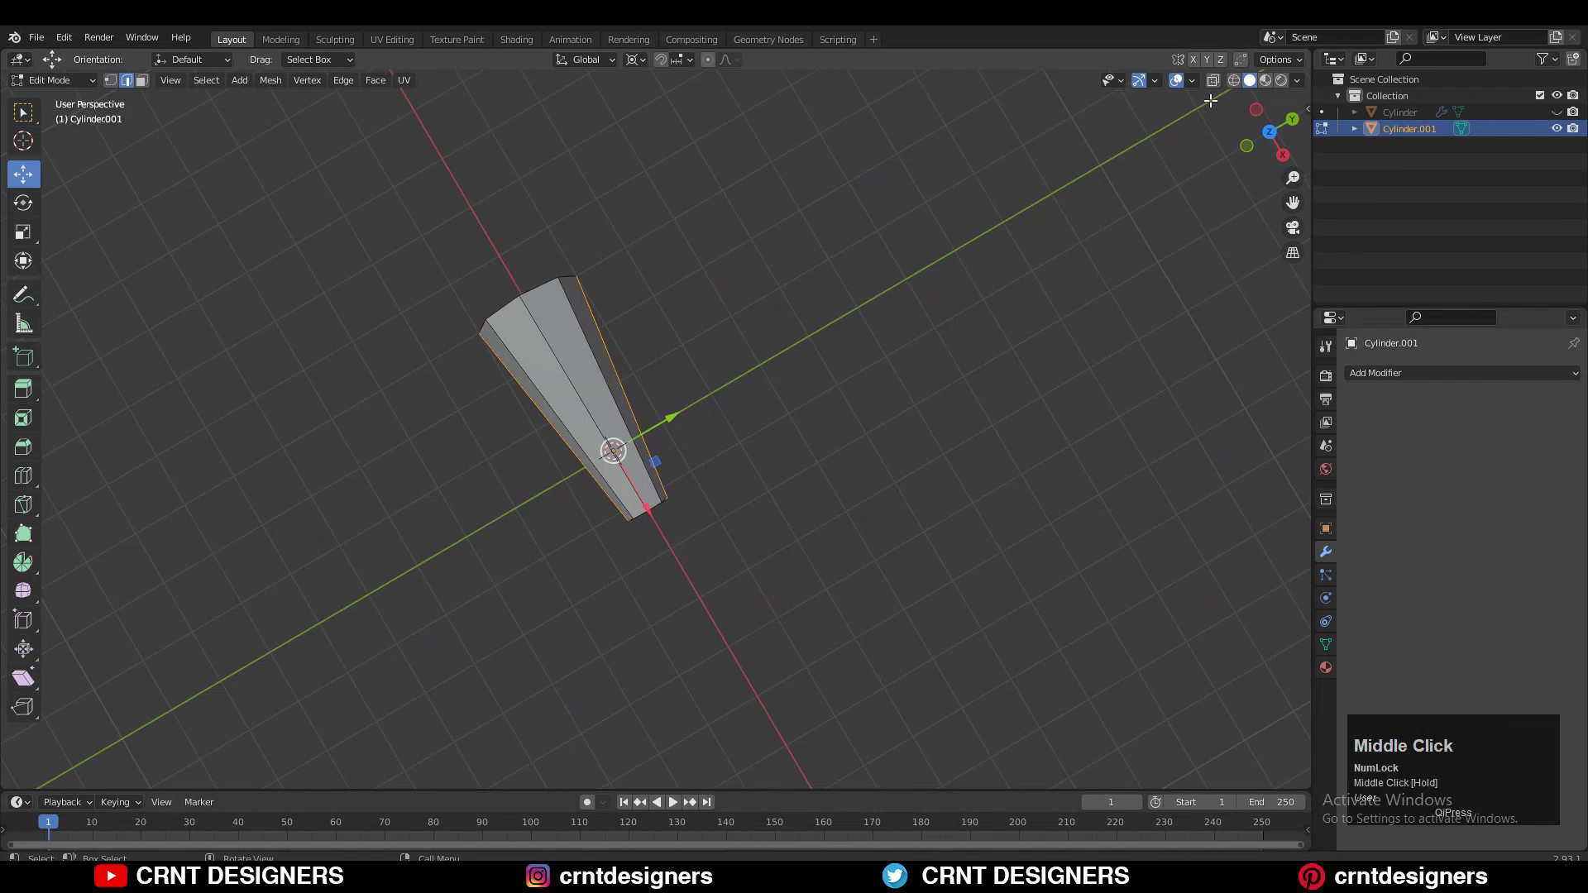
pyautogui.click(1273, 135)
pyautogui.keyDown('ctrl'); pyautogui.moveTo(709, 455); pyautogui.dragTo(814, 348, button='middle'); pyautogui.keyUp('ctrl')
pyautogui.click(1270, 133)
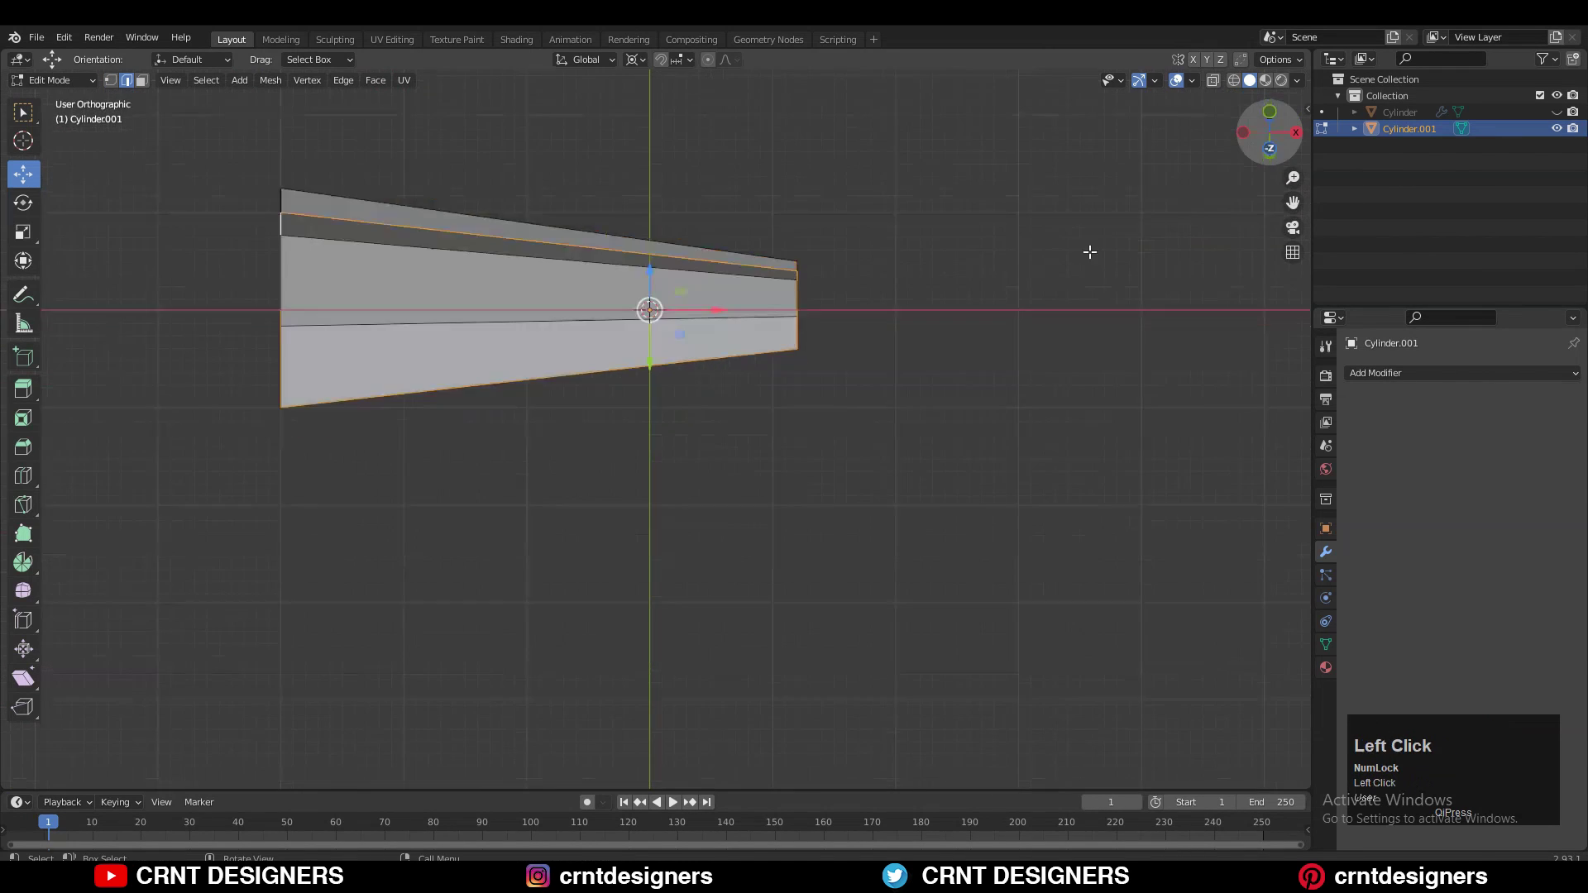
pyautogui.keyDown('ctrl'); pyautogui.moveTo(721, 380); pyautogui.dragTo(718, 387, button='middle'); pyautogui.keyUp('ctrl')
pyautogui.press('e')
pyautogui.rightClick(755, 319)
pyautogui.press('s')
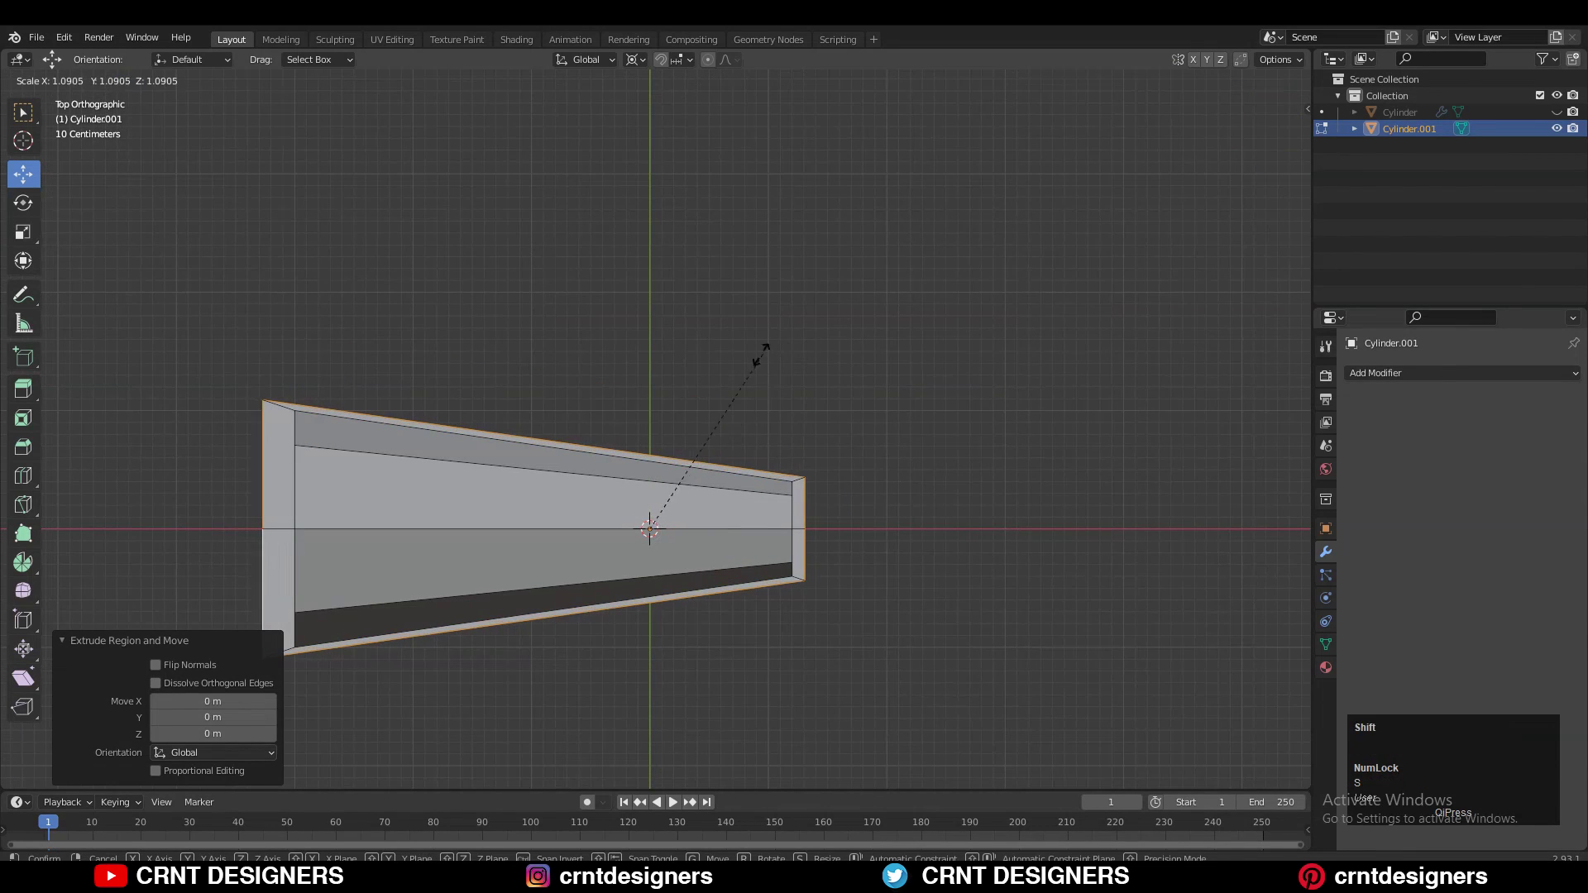
pyautogui.click(726, 361)
# - Even out the rim by scaling its outer loop by 1.145 along Y, 0.964 uniformly and about 1.022 along X
pyautogui.press('s')
pyautogui.press('y')
pyautogui.click(822, 341)
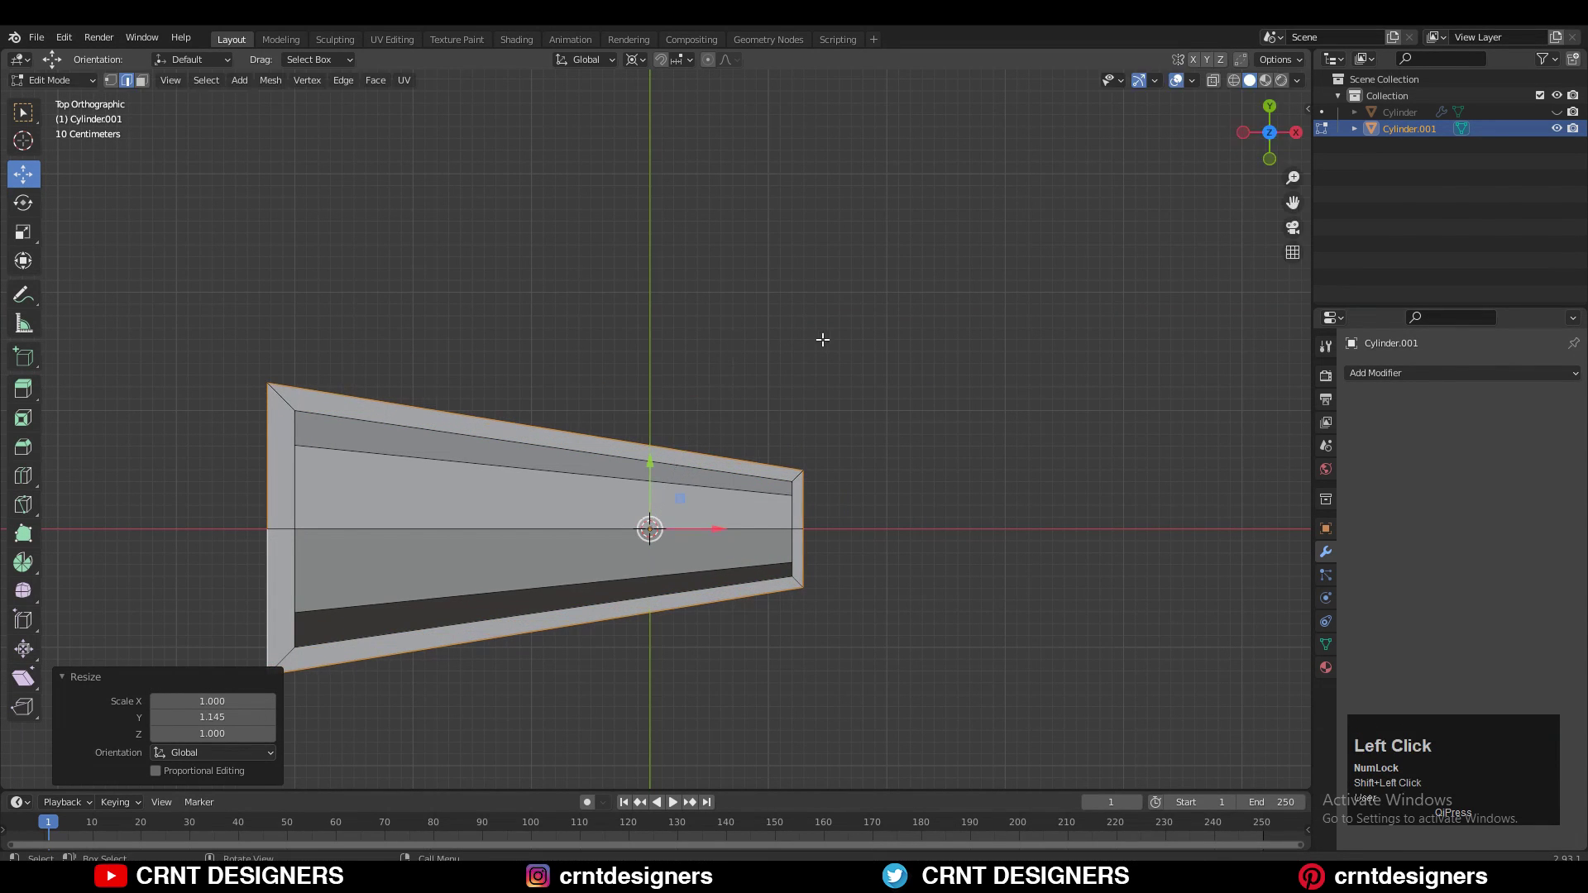
pyautogui.press('s')
pyautogui.click(821, 341)
pyautogui.press('s')
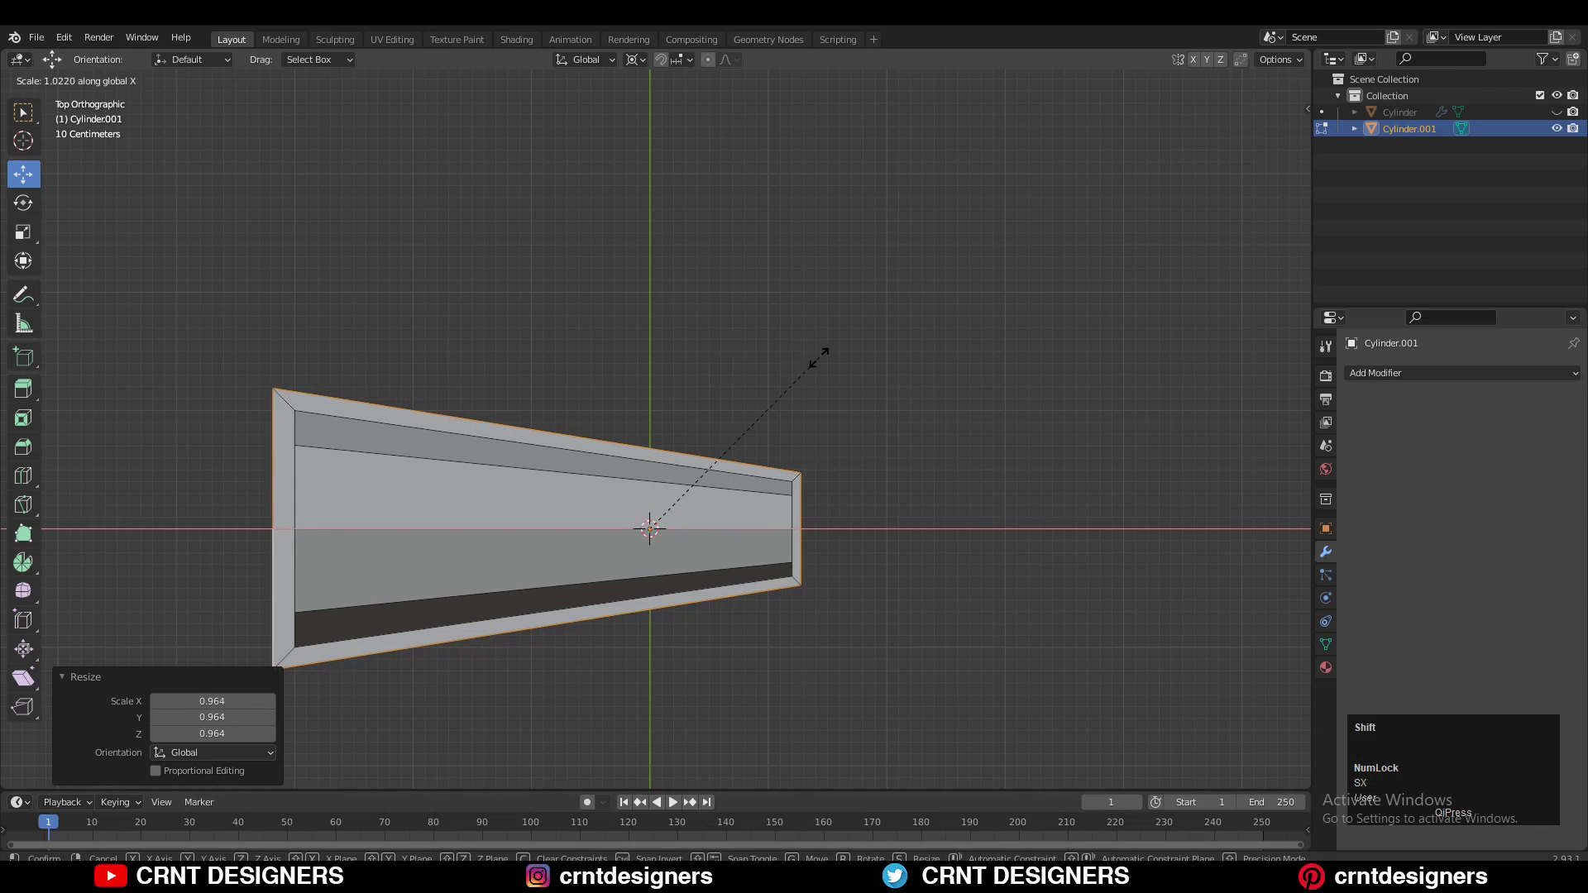
pyautogui.click(818, 359)
# - Extrude the rim's outer edge loop again and scale it outward by 1.192 to form a second rim
pyautogui.keyDown('ctrl'); pyautogui.moveTo(787, 397); pyautogui.dragTo(787, 438, button='middle'); pyautogui.keyUp('ctrl')
pyautogui.keyDown('shift'); pyautogui.moveTo(694, 377); pyautogui.dragTo(683, 369, button='middle'); pyautogui.keyUp('shift')
pyautogui.press('e')
pyautogui.rightClick(778, 354)
pyautogui.press('s')
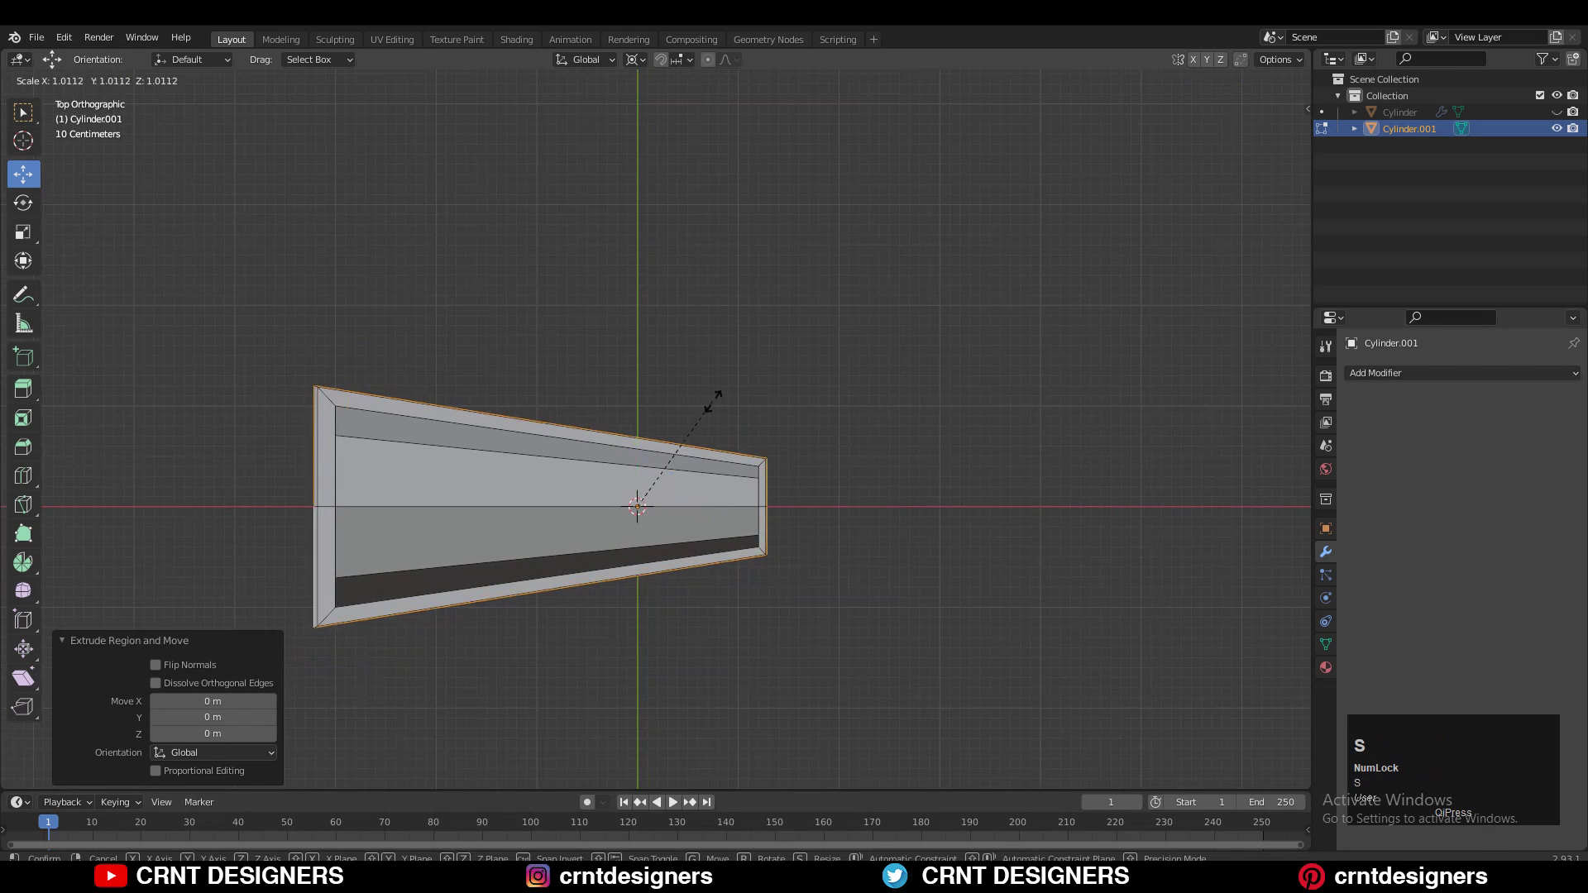
pyautogui.click(741, 394)
# - Scale the second rim's outer loop by 1.155 along Y and by about 0.93 uniformly
pyautogui.press('s')
pyautogui.press('x')
pyautogui.rightClick(737, 384)
pyautogui.press('s')
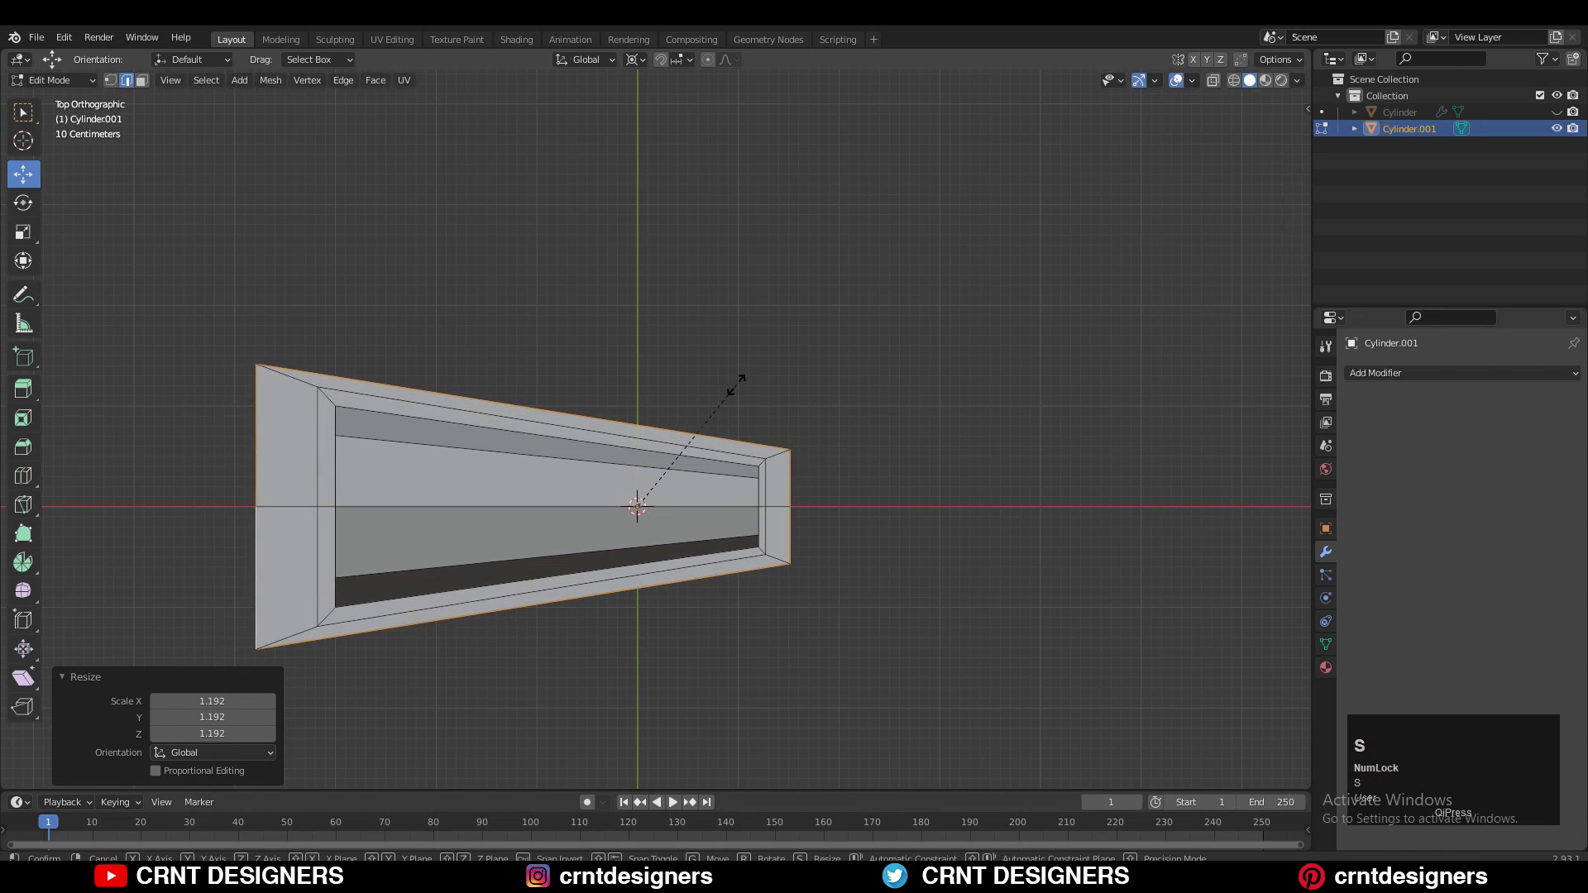
pyautogui.click(703, 171)
pyautogui.press('s')
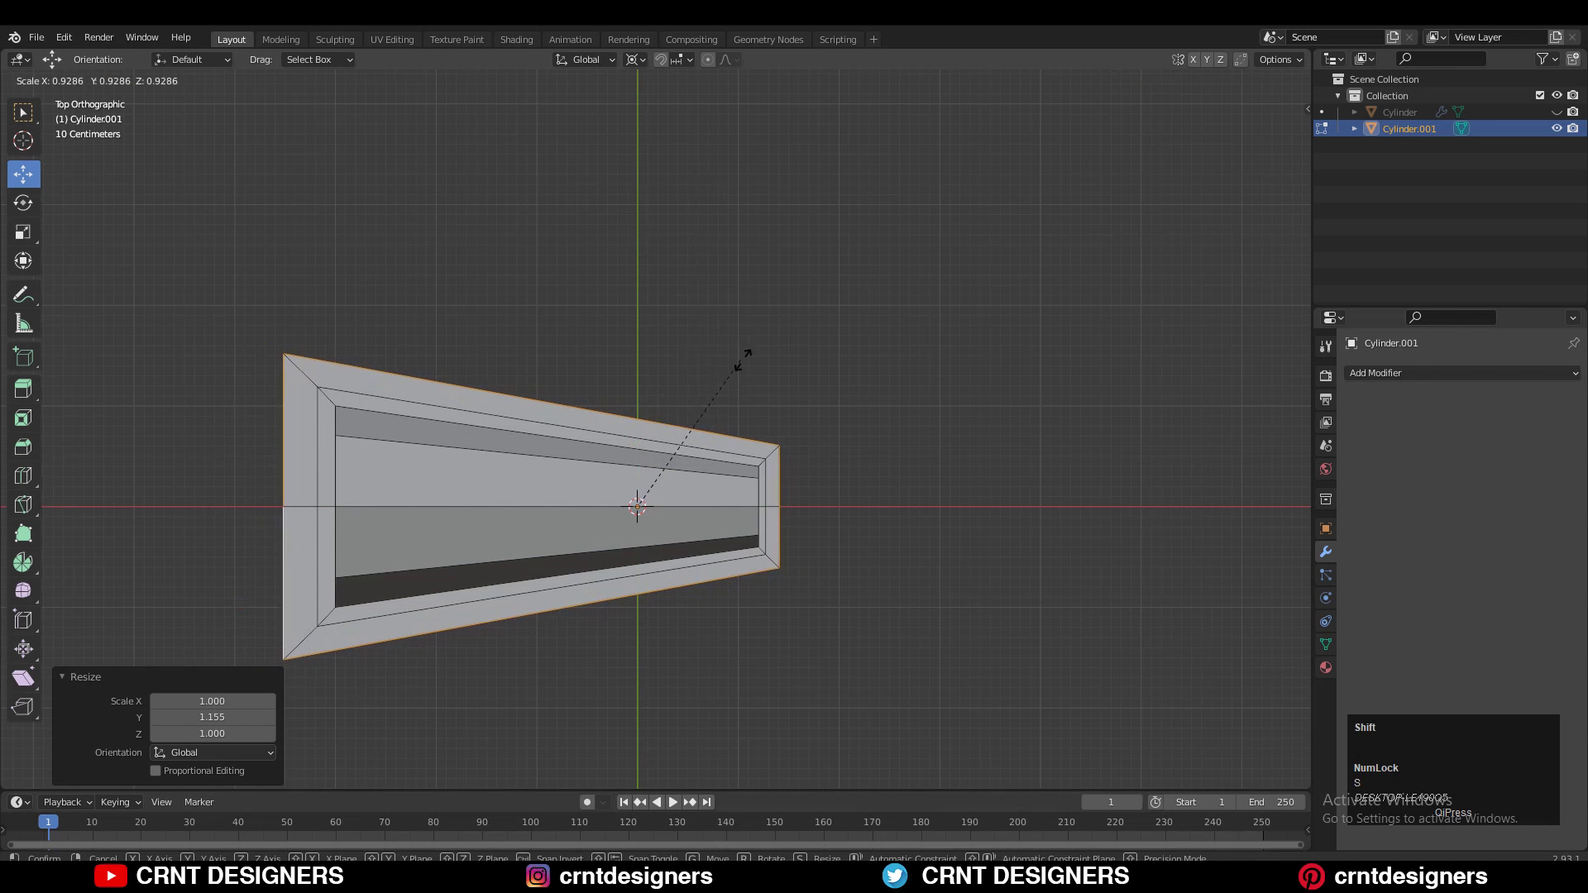
pyautogui.click(747, 354)
pyautogui.keyDown('shift'); pyautogui.moveTo(612, 376); pyautogui.dragTo(659, 454, button='middle'); pyautogui.keyUp('shift')
pyautogui.press('e')
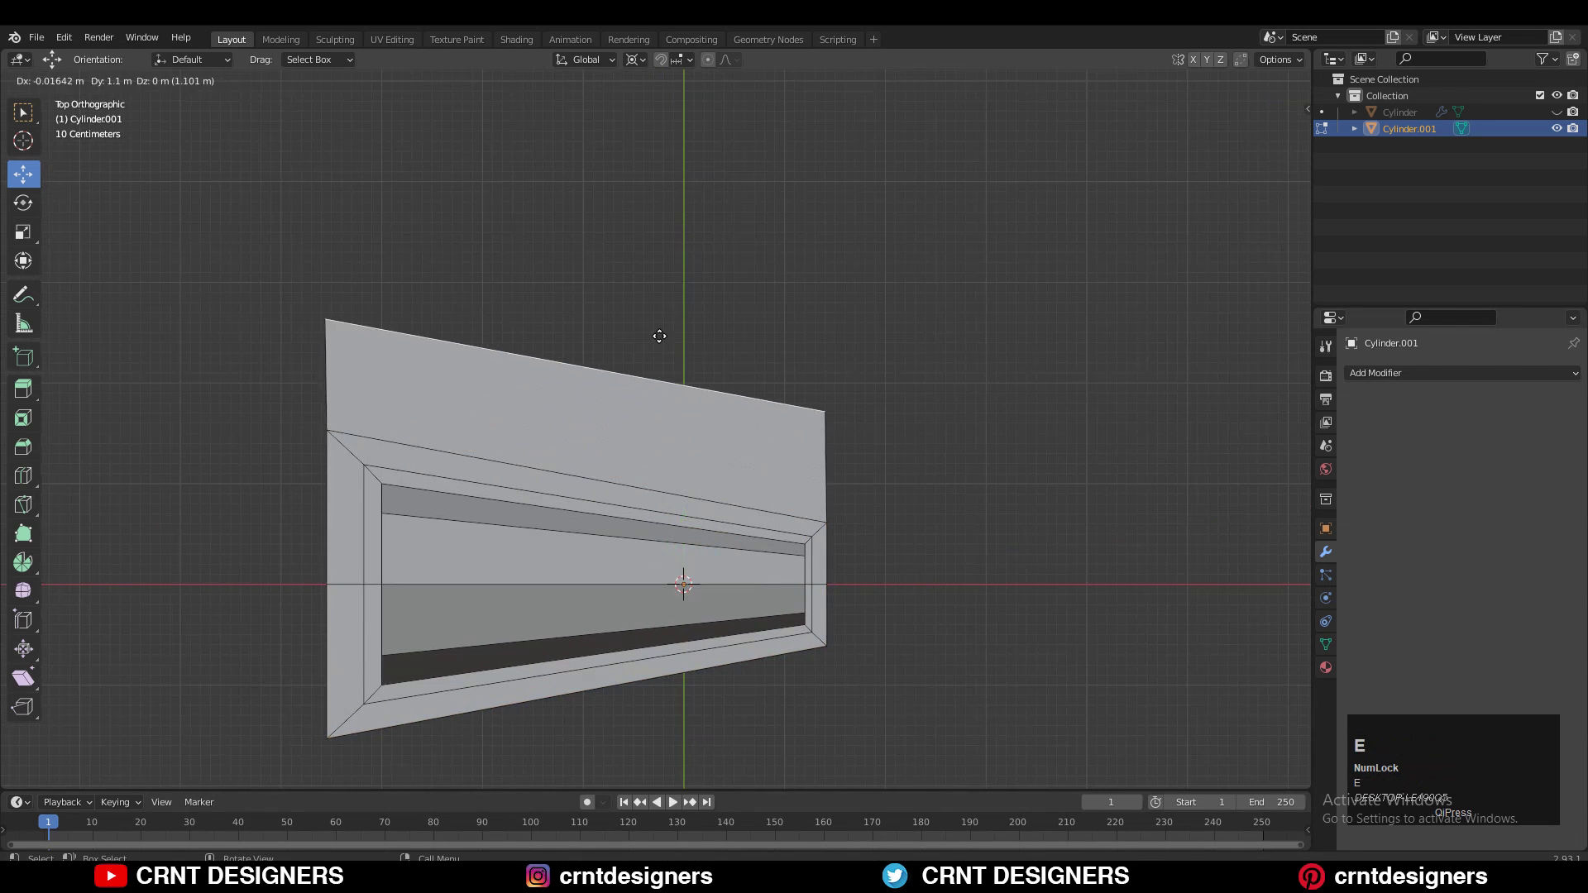
pyautogui.press('ctrl')
pyautogui.hotkey('ctrl', 'z')
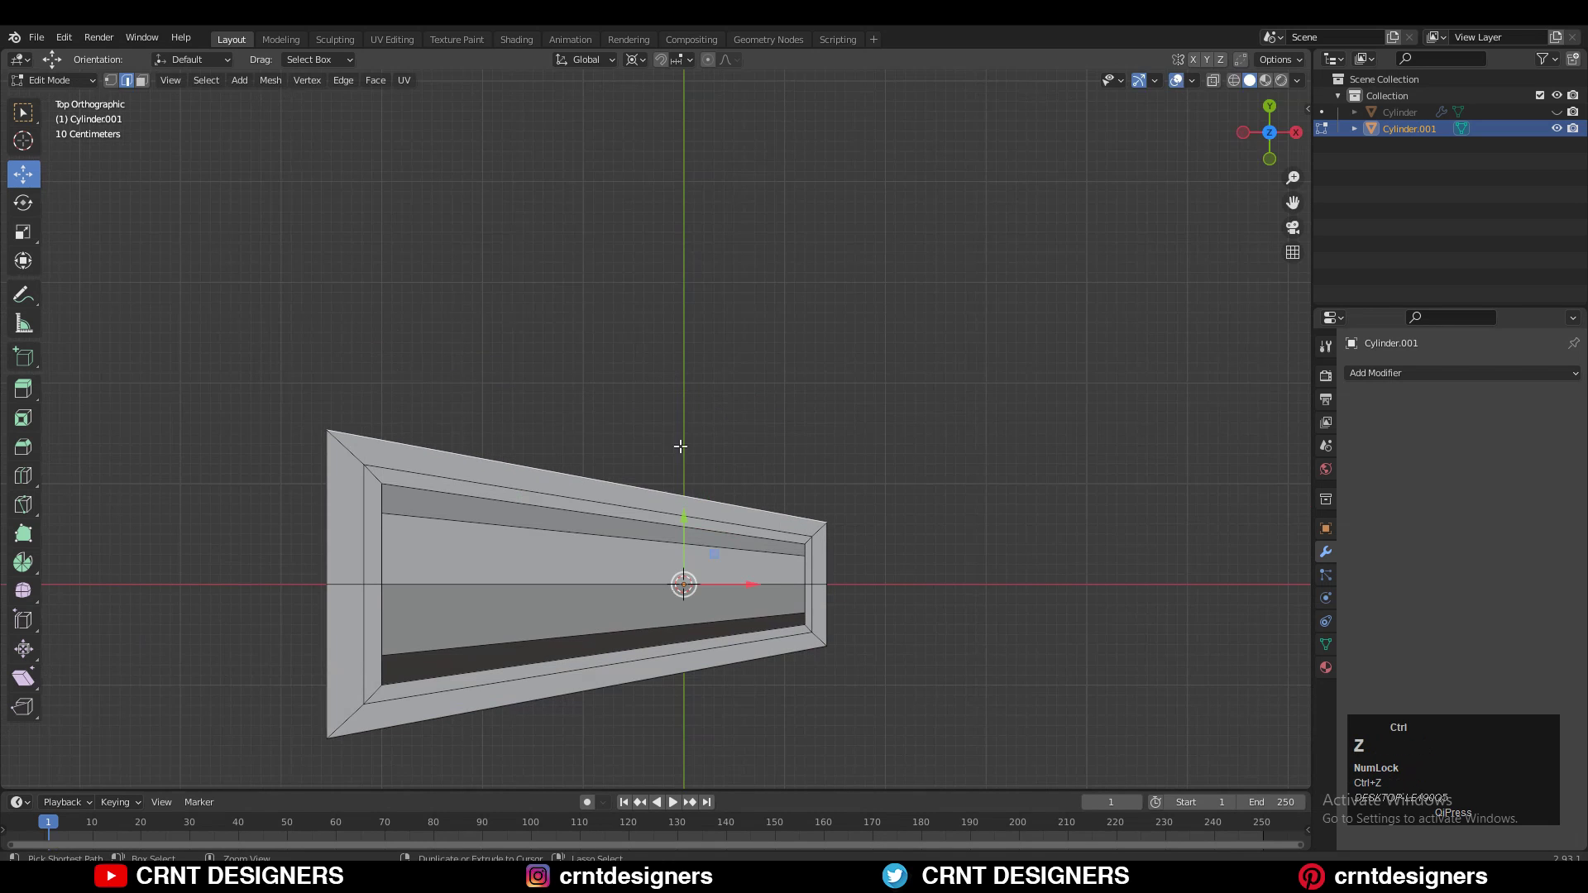
pyautogui.moveTo(684, 511); pyautogui.dragTo(685, 455)
pyautogui.rightClick(685, 455)
# - Extrude the second rim's two long outer edges outward along Y by about 0.5 m each
pyautogui.press('e')
pyautogui.press('ctrl')
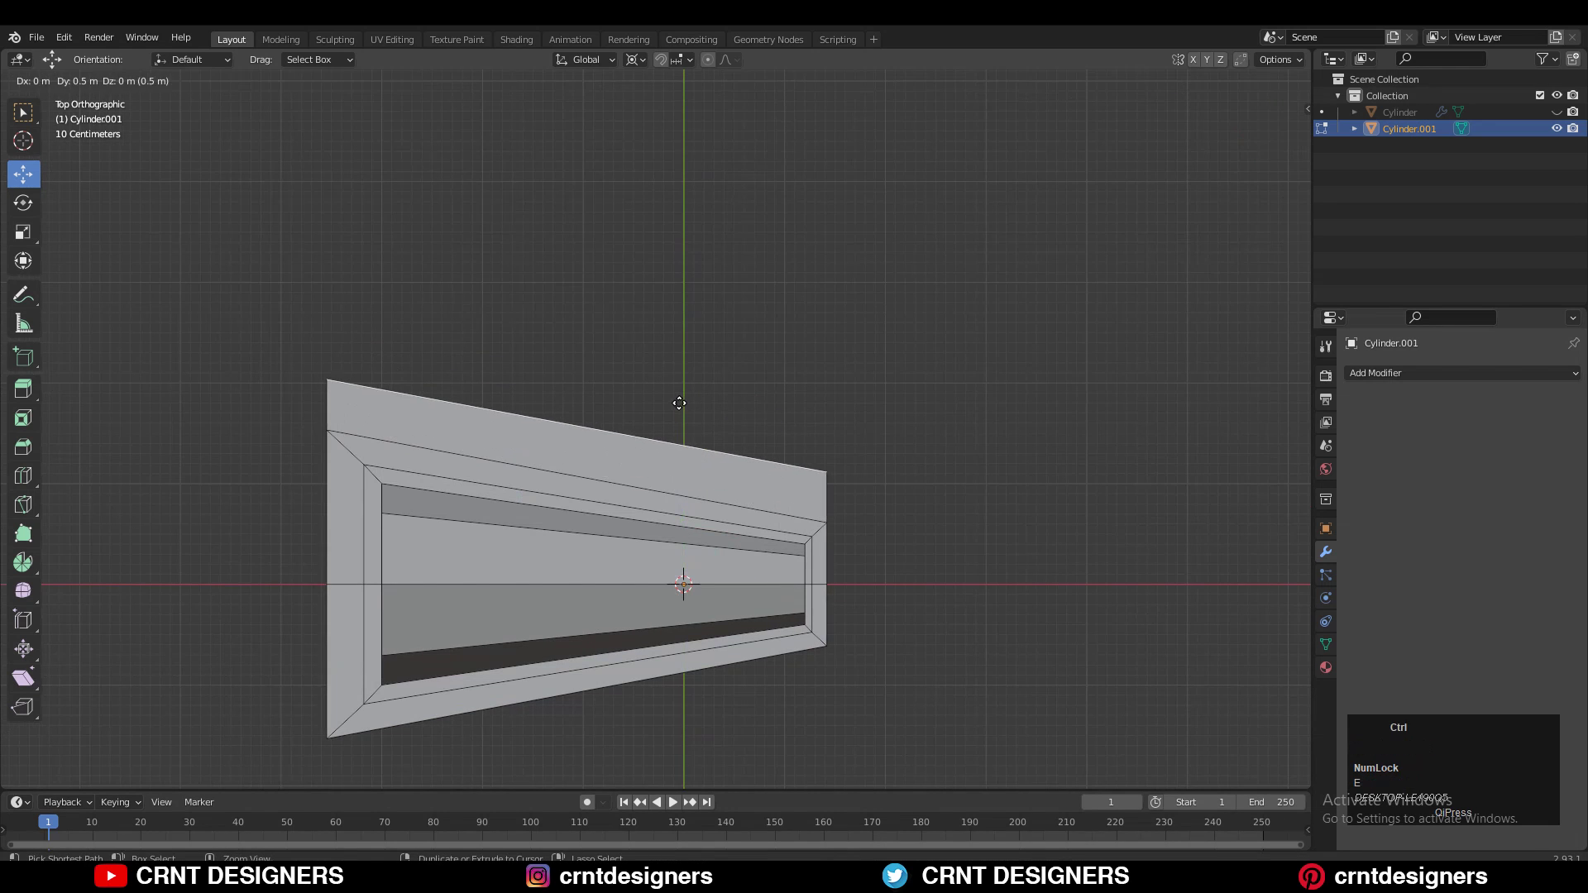
pyautogui.keyDown('ctrl'); pyautogui.click(683, 401); pyautogui.keyUp('ctrl')
pyautogui.keyDown('alt'); pyautogui.click(828, 553); pyautogui.keyUp('alt')
pyautogui.click(684, 670)
pyautogui.keyDown('shift'); pyautogui.moveTo(683, 592); pyautogui.dragTo(649, 410, button='middle'); pyautogui.keyUp('shift')
pyautogui.press('e')
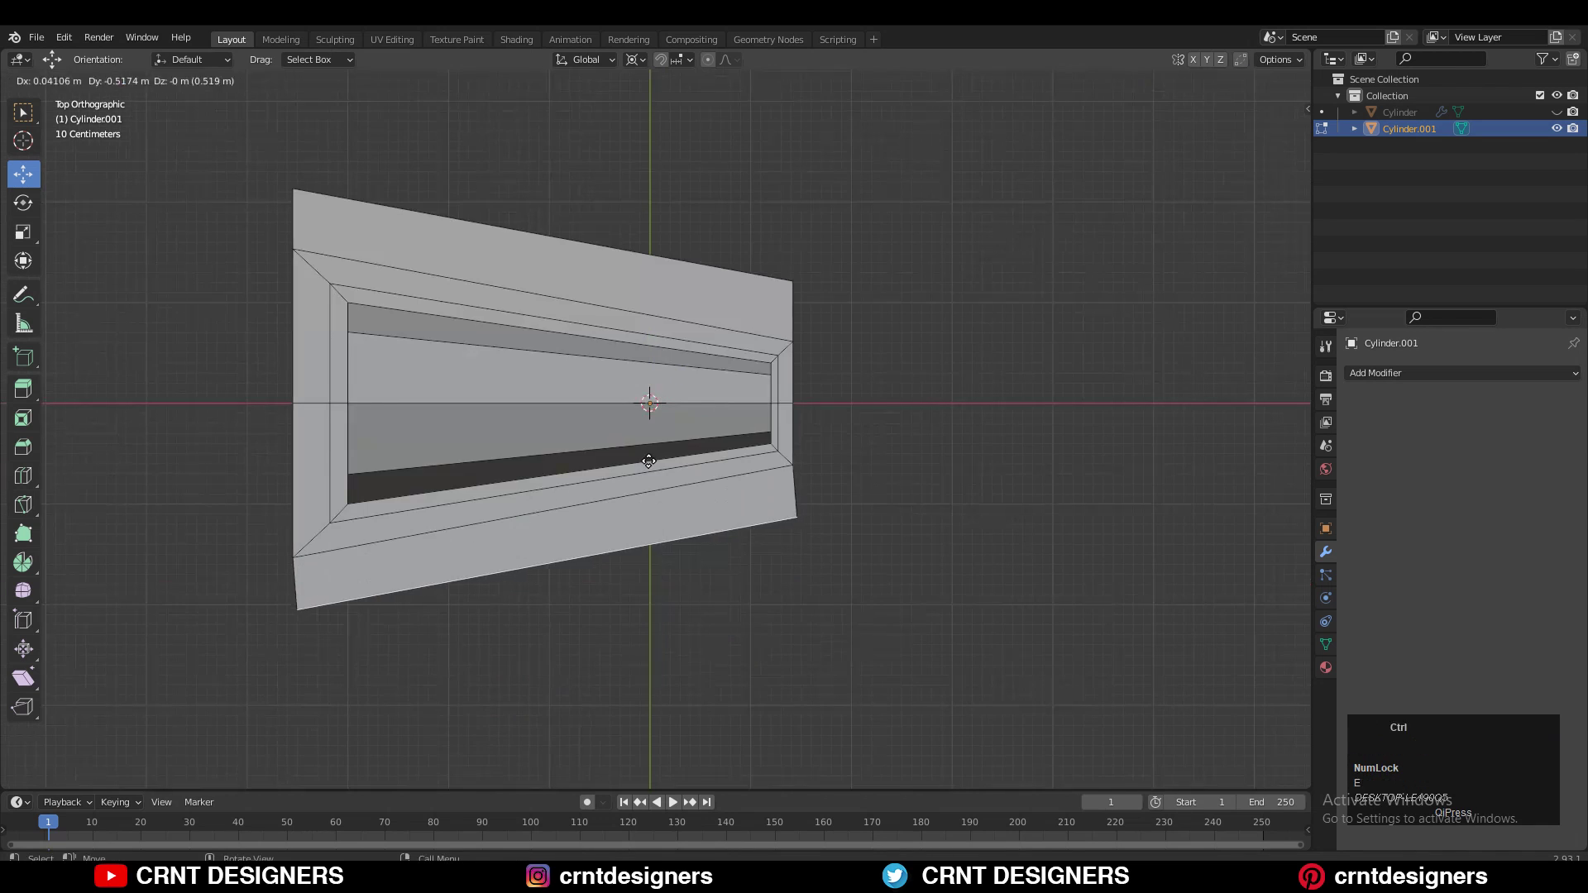
pyautogui.keyDown('ctrl'); pyautogui.click(648, 461); pyautogui.keyUp('ctrl')
# - Set the transform pivot point to Individual Origins and extrude the narrow end's outer edges 0.2 m along X
pyautogui.click(635, 60)
pyautogui.click(663, 119)
pyautogui.keyDown('shift'); pyautogui.moveTo(687, 539); pyautogui.dragTo(666, 590, button='middle'); pyautogui.keyUp('shift')
pyautogui.click(776, 431)
pyautogui.keyDown('ctrl'); pyautogui.click(791, 457); pyautogui.keyUp('ctrl')
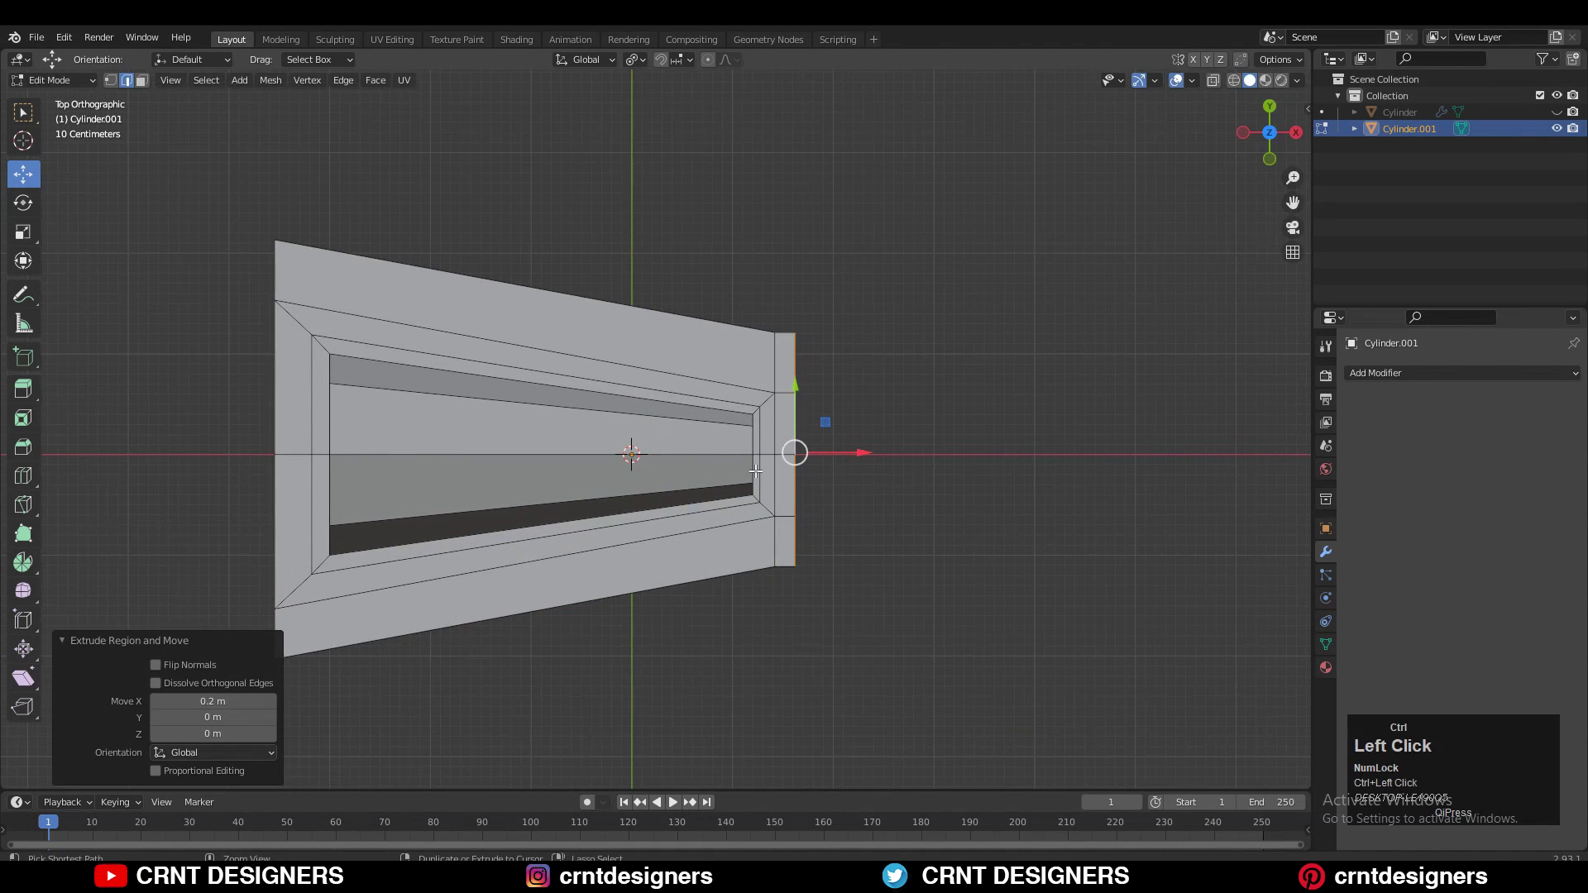
# - Extrude the wide end's outer edges a short distance outward along -X
pyautogui.keyDown('alt'); pyautogui.click(278, 383); pyautogui.keyUp('alt')
pyautogui.keyDown('shift'); pyautogui.moveTo(281, 384); pyautogui.dragTo(373, 502, button='middle'); pyautogui.keyUp('shift')
pyautogui.keyDown('ctrl'); pyautogui.click(381, 425); pyautogui.keyUp('ctrl')
# - Flatten the slanted outer edge on the +Y side by scaling it to 0 along Y, and move it about 0.45 m along Y
pyautogui.keyDown('alt'); pyautogui.click(725, 327); pyautogui.keyUp('alt')
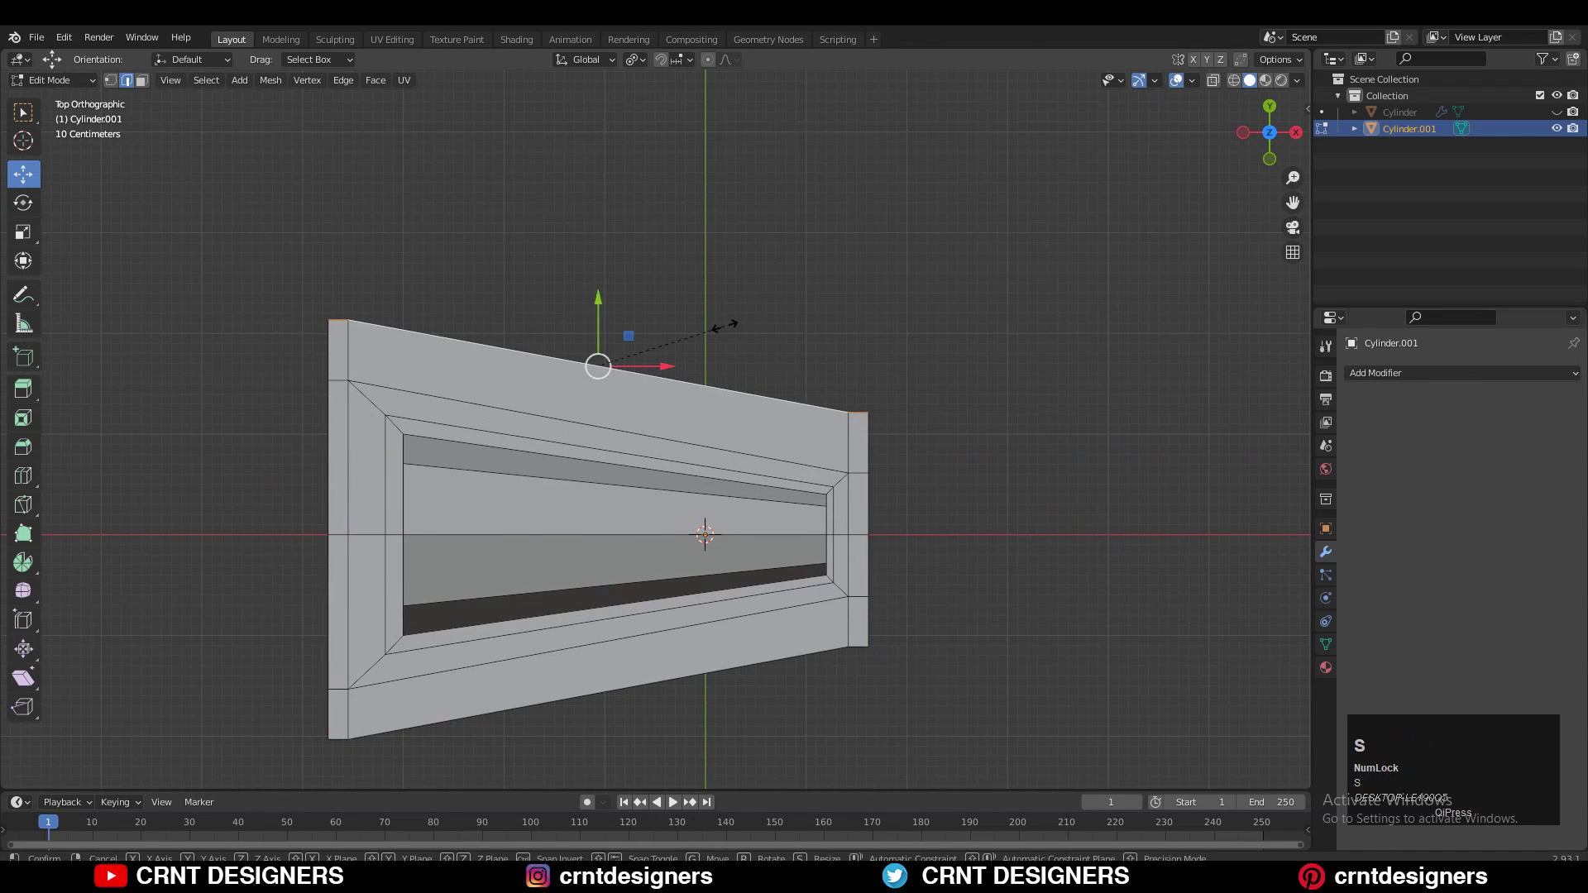
pyautogui.write('y0')
pyautogui.click(744, 324)
pyautogui.moveTo(599, 326); pyautogui.dragTo(598, 281)
pyautogui.keyDown('shift'); pyautogui.moveTo(812, 440); pyautogui.dragTo(778, 328, button='middle'); pyautogui.keyUp('shift')
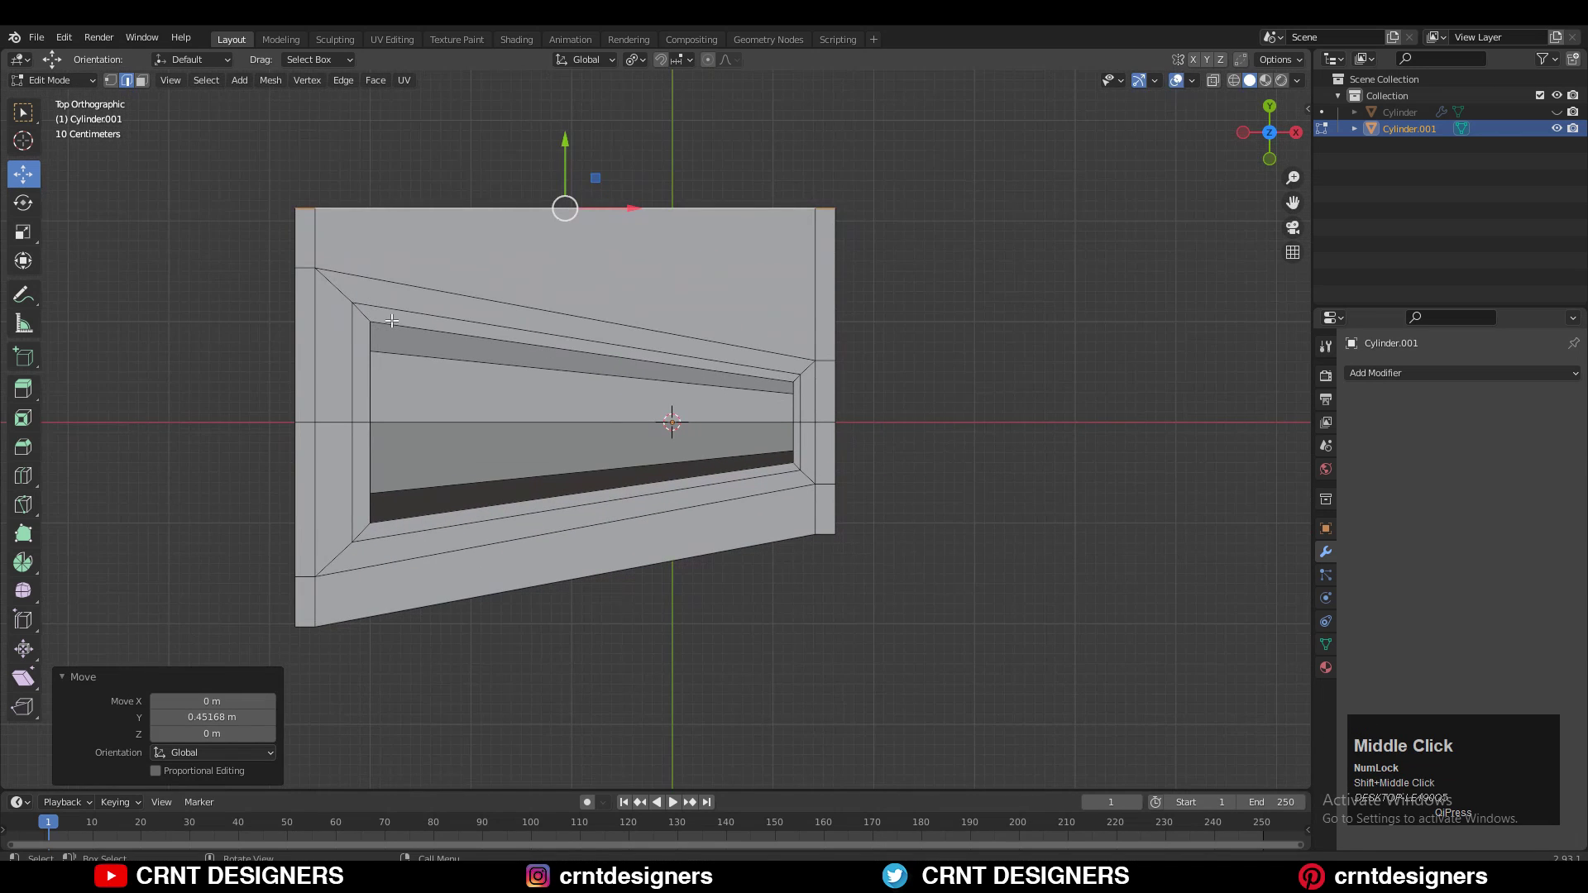
# - Move the wide end's outer edge loop farther along -X and the straightened edge slightly farther along +Y
pyautogui.keyDown('alt'); pyautogui.click(320, 312); pyautogui.keyUp('alt')
pyautogui.moveTo(373, 436); pyautogui.dragTo(335, 435)
pyautogui.keyDown('alt'); pyautogui.click(388, 207); pyautogui.keyUp('alt')
pyautogui.moveTo(552, 150); pyautogui.dragTo(556, 128)
# - Select the whole mesh and symmetrize it with the direction set to +Y to -Y
pyautogui.press('a')
pyautogui.keyDown('ctrl'); pyautogui.moveTo(621, 236); pyautogui.dragTo(616, 259, button='middle'); pyautogui.keyUp('ctrl')
pyautogui.click(271, 80)
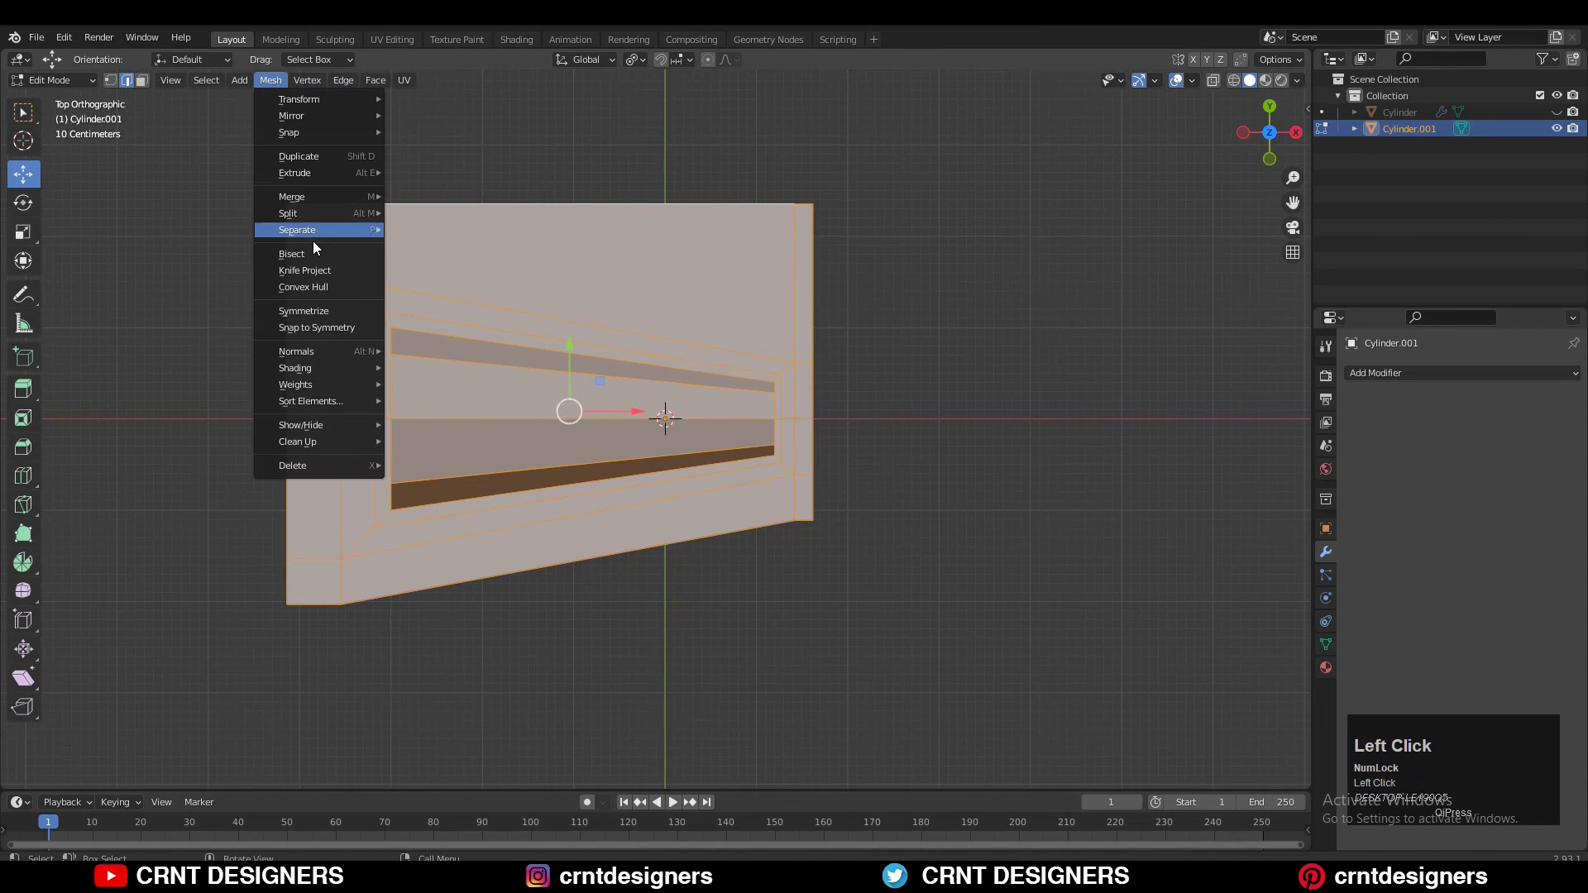
pyautogui.click(316, 311)
pyautogui.click(232, 753)
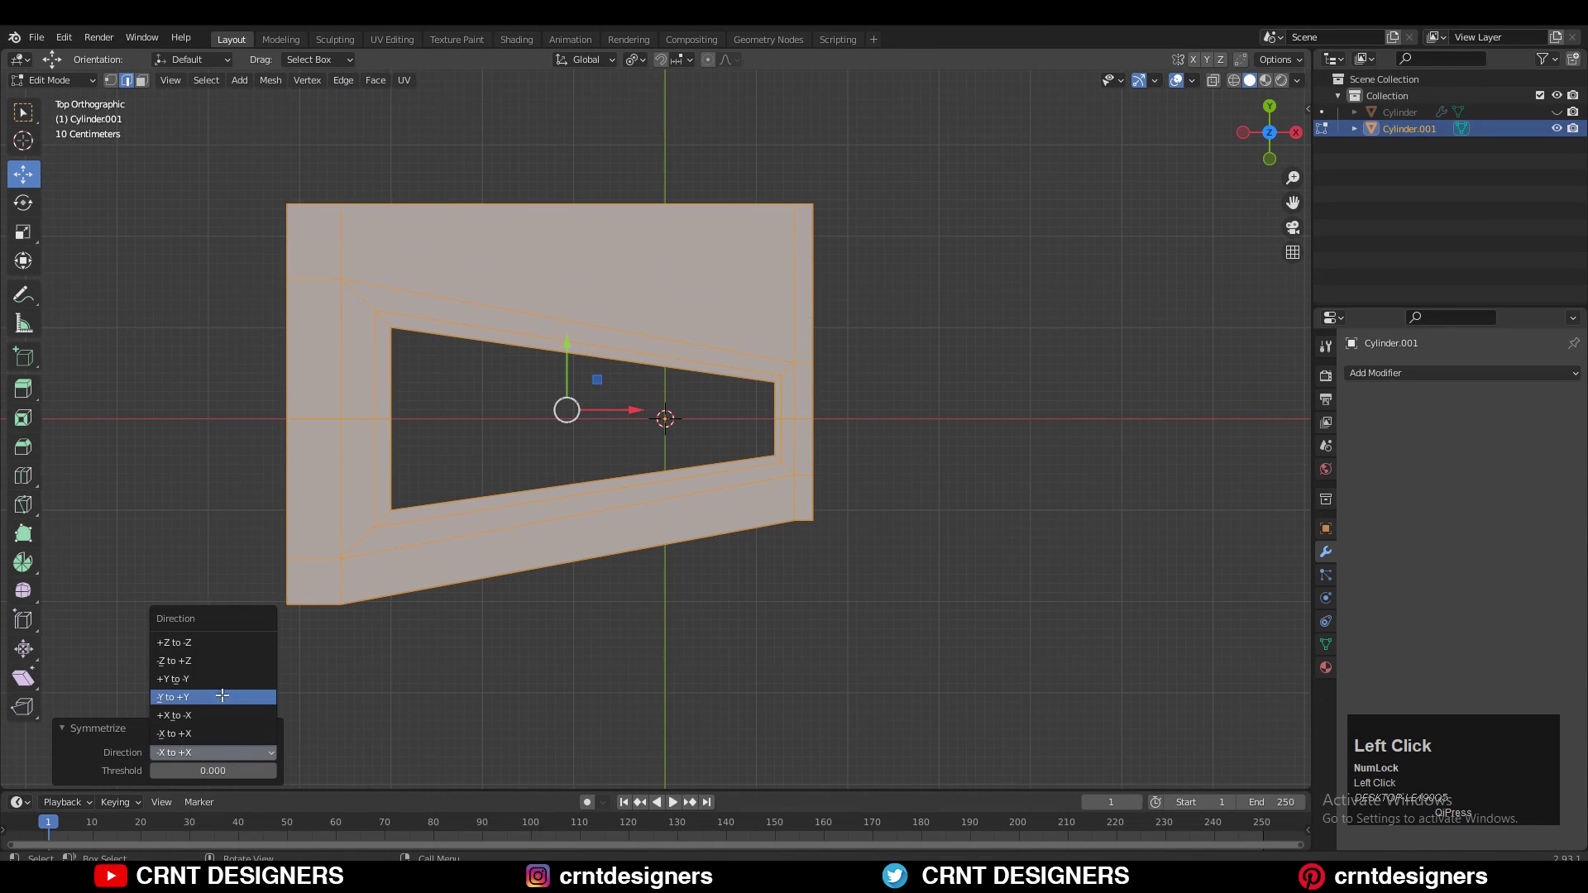
pyautogui.click(233, 697)
pyautogui.click(247, 752)
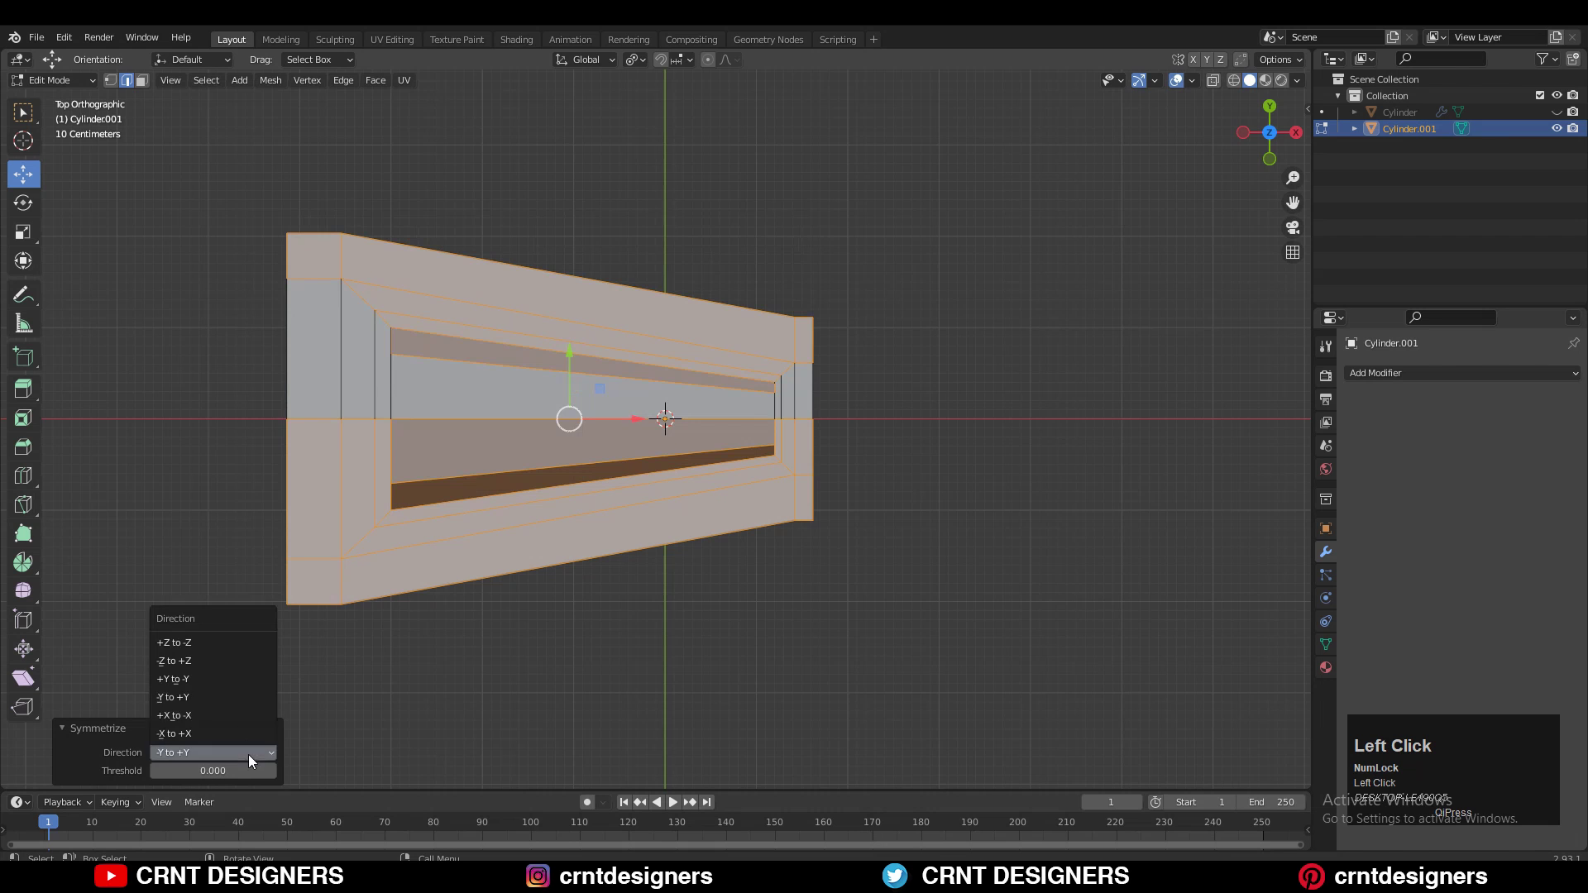
pyautogui.click(222, 687)
# - Move the narrow end's outer edge loop about 0.18 m along X
pyautogui.click(1039, 338)
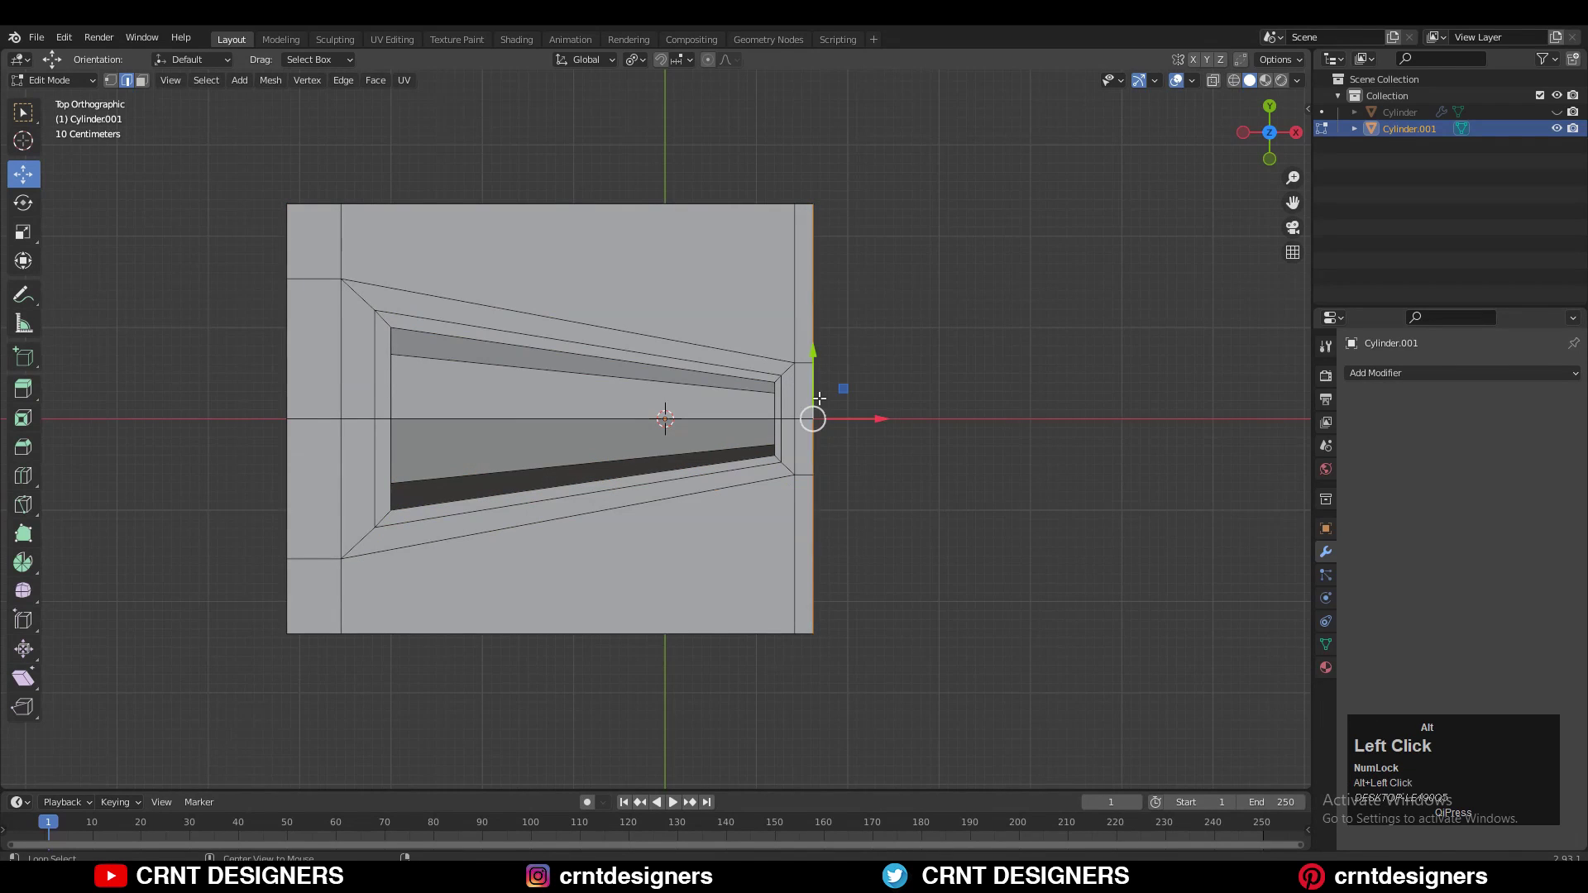
pyautogui.moveTo(900, 419); pyautogui.dragTo(907, 419)
pyautogui.moveTo(906, 418); pyautogui.dragTo(722, 526, button='middle')
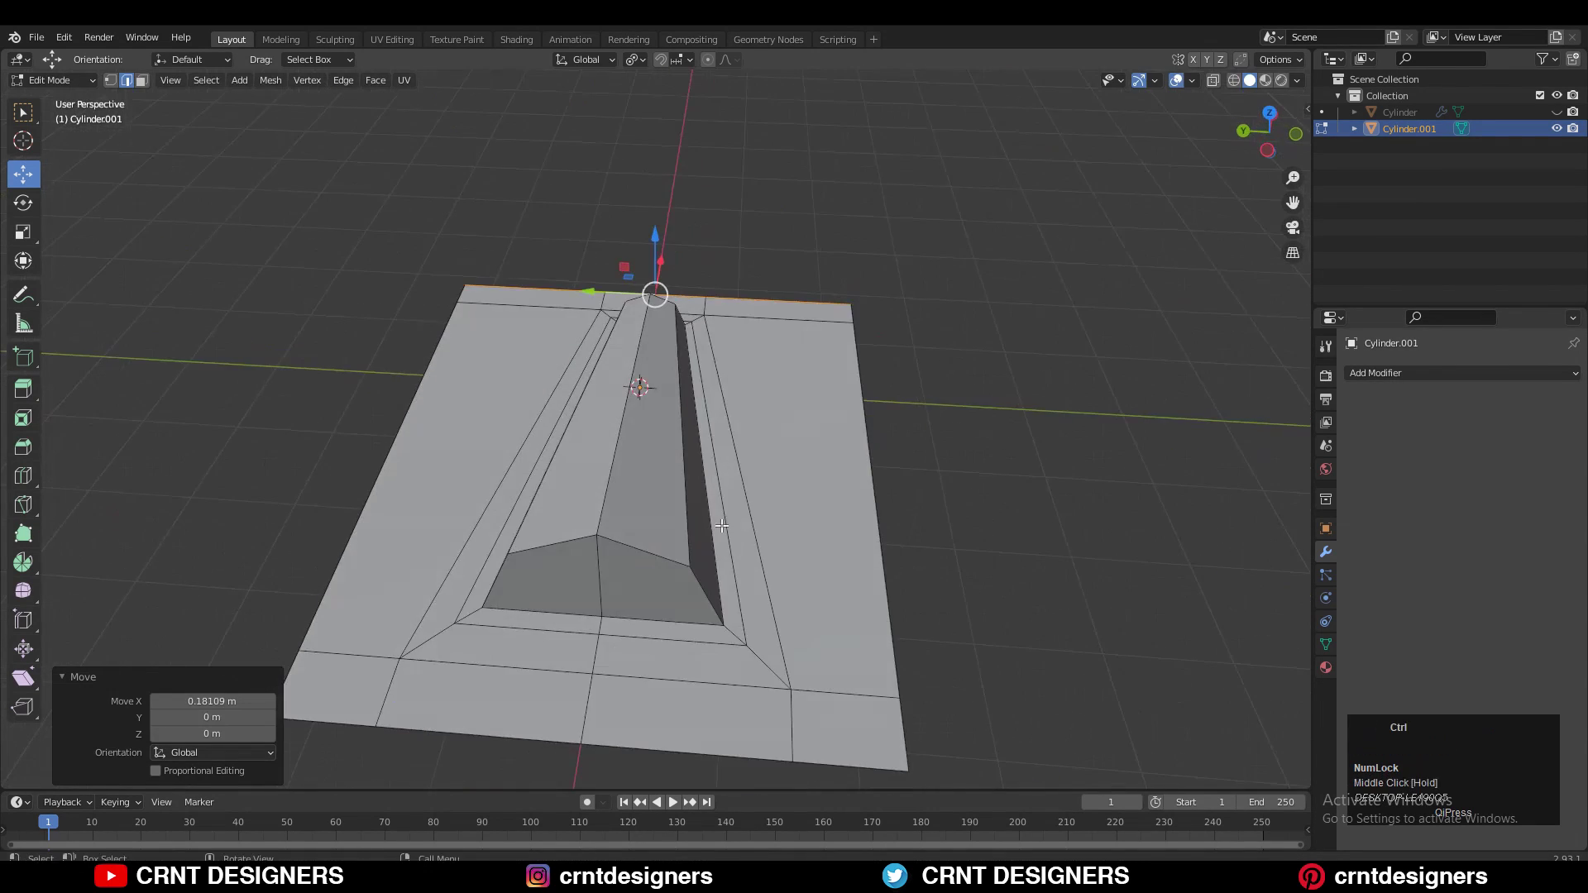
# - Finish the lengthwise support loops by sliding a loop cut close to each side of the wide end face
pyautogui.click(505, 602)
pyautogui.moveTo(504, 602); pyautogui.dragTo(704, 544, button='middle')
pyautogui.press('g')
pyautogui.press('g')
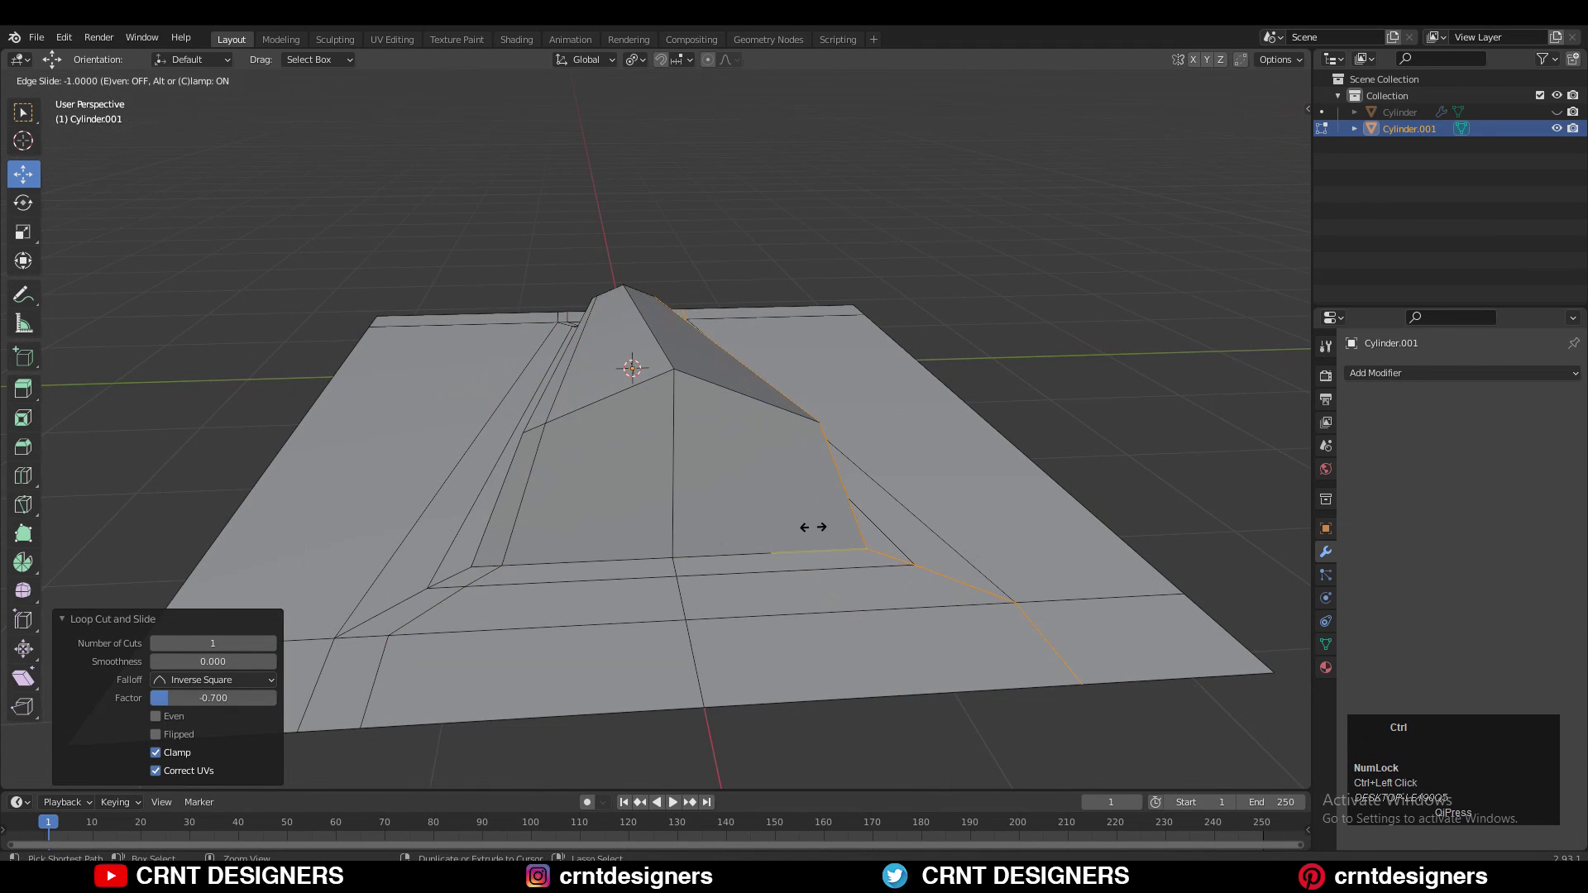
pyautogui.click(796, 532)
# - Add a loop cut across the wide end face and slide it close beneath its upper edges
pyautogui.hotkey('ctrl', 'r')
pyautogui.click(748, 393)
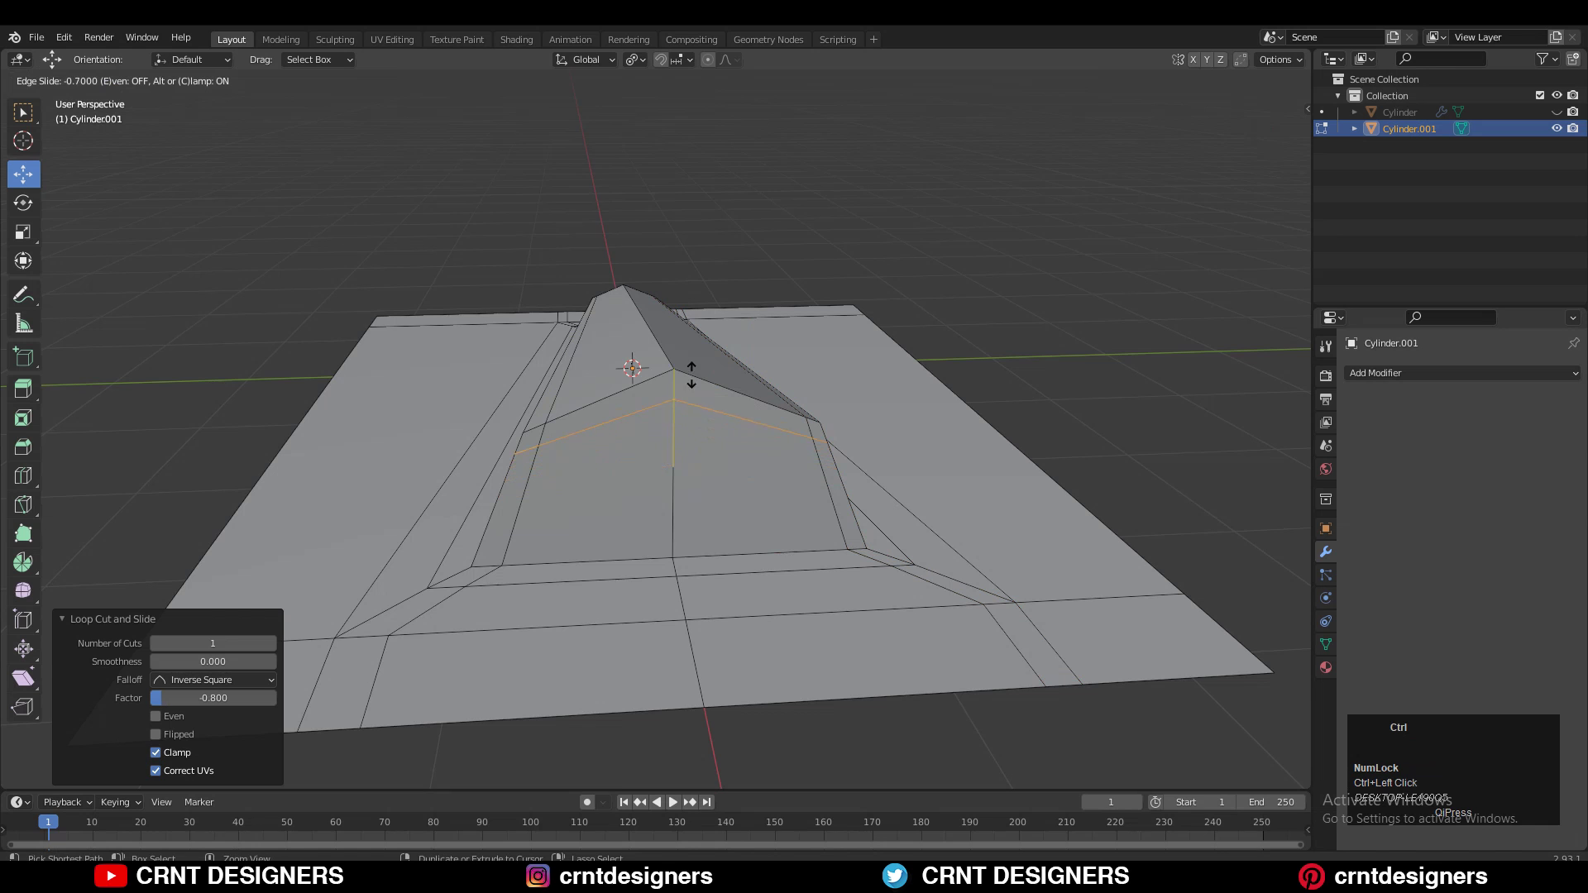
pyautogui.click(693, 376)
# - Connect the vertices diagonally across the upper corners of the wide end face with Connect Vertex Pairs
pyautogui.click(539, 445)
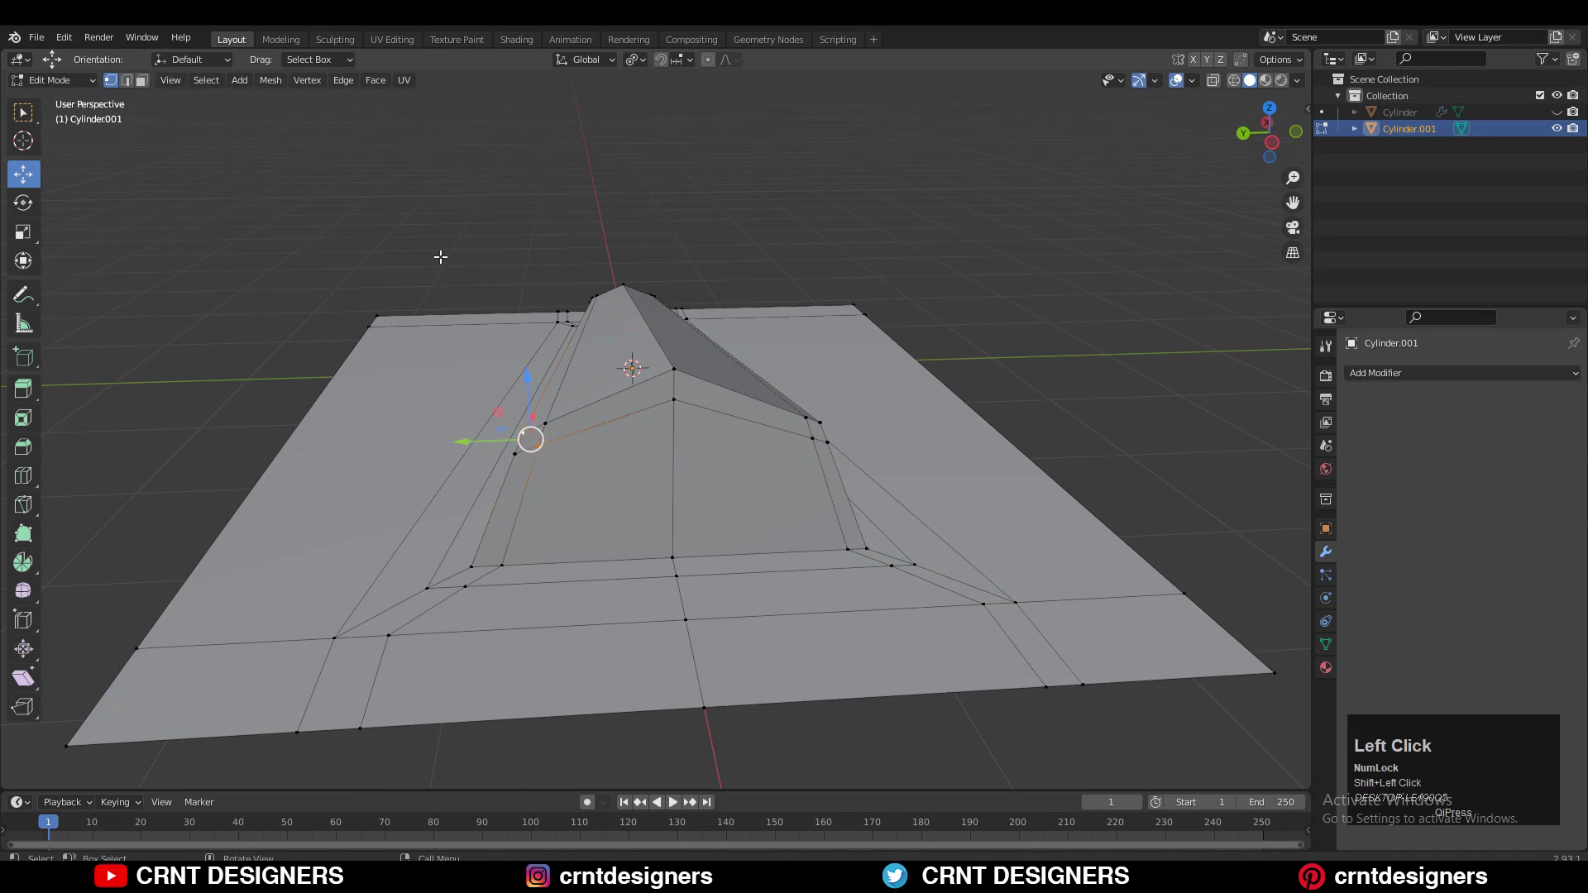
pyautogui.keyDown('shift'); pyautogui.click(820, 425); pyautogui.keyUp('shift')
pyautogui.rightClick(820, 423)
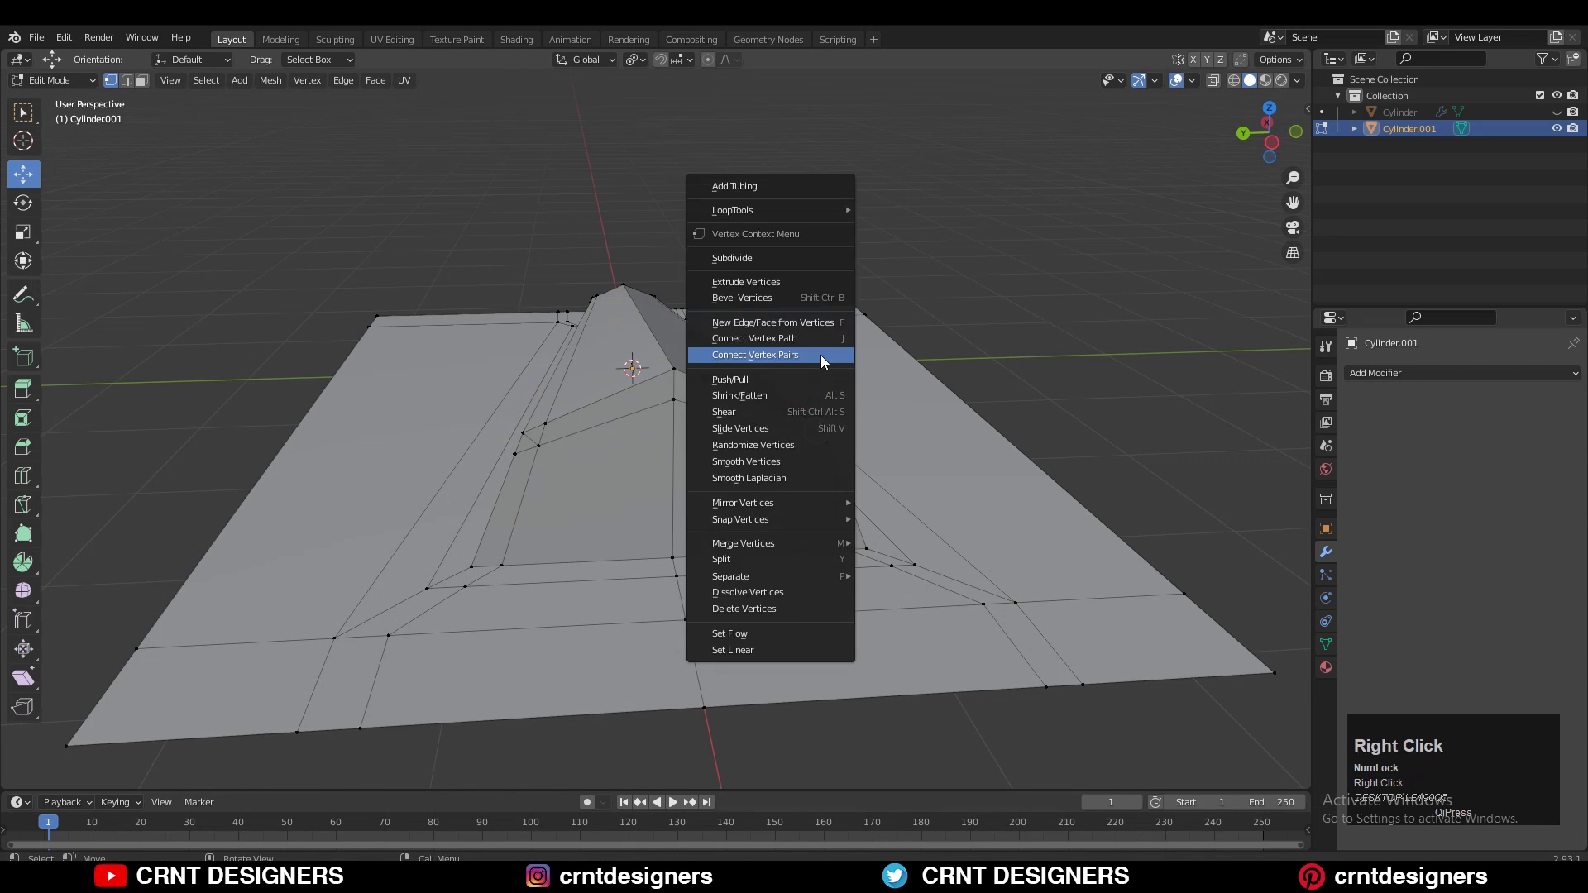
pyautogui.click(822, 357)
# - Select the whole mesh and symmetrize it from +Y to -Y
pyautogui.moveTo(822, 362); pyautogui.dragTo(786, 346, button='middle')
pyautogui.press('a')
pyautogui.click(270, 80)
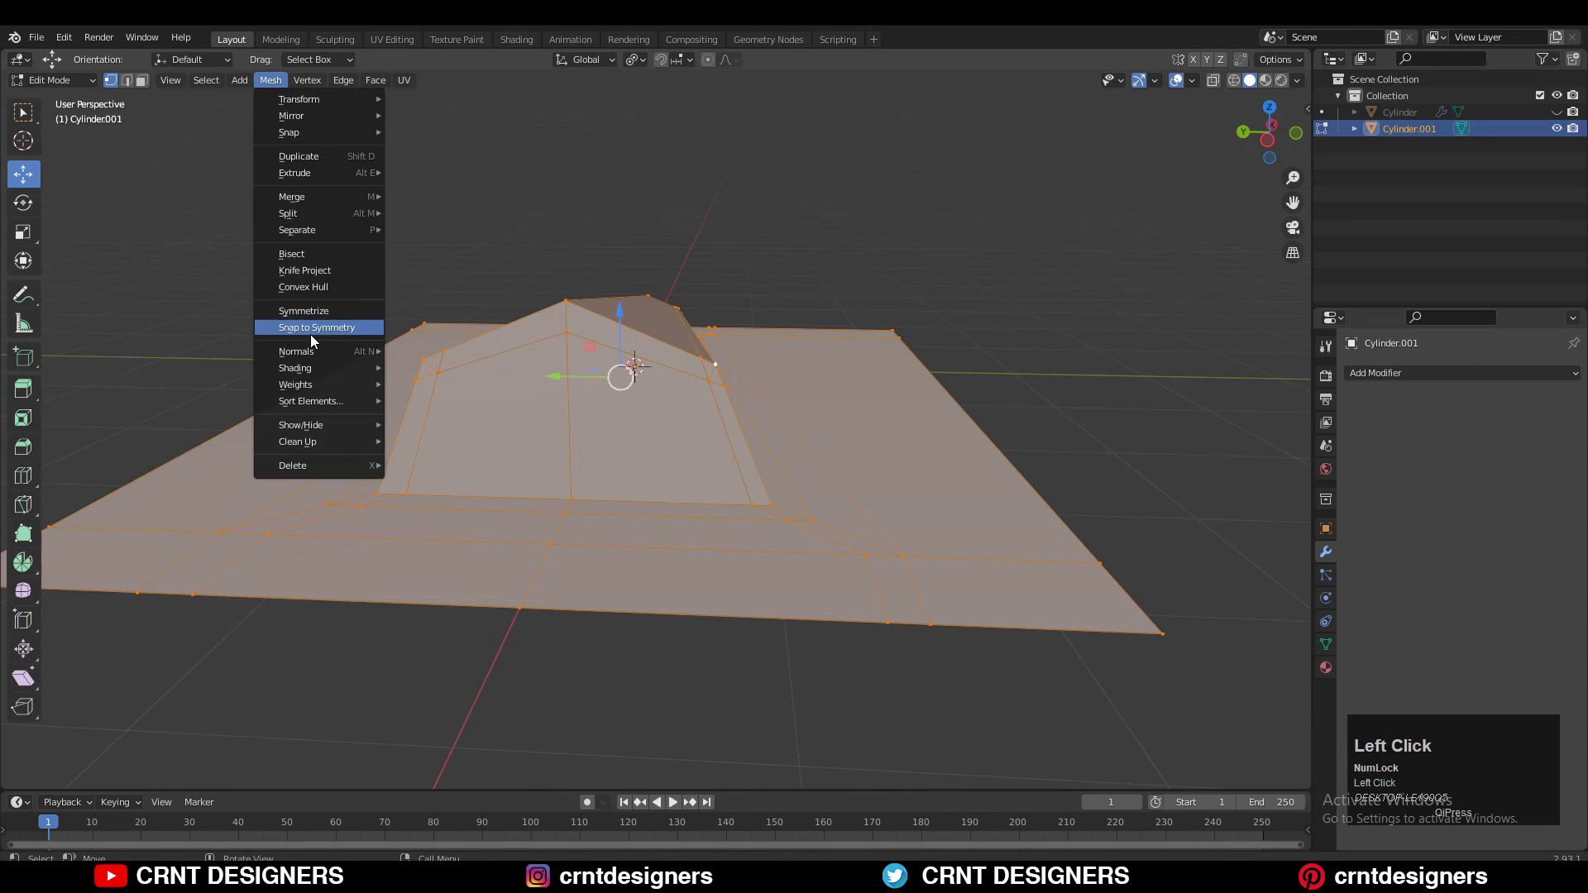
pyautogui.click(311, 328)
# - Connect the corner vertices diagonally on the narrow end face with Connect Vertex Pairs
pyautogui.moveTo(311, 318); pyautogui.dragTo(443, 331, button='middle')
pyautogui.scroll(3, 442, 331)
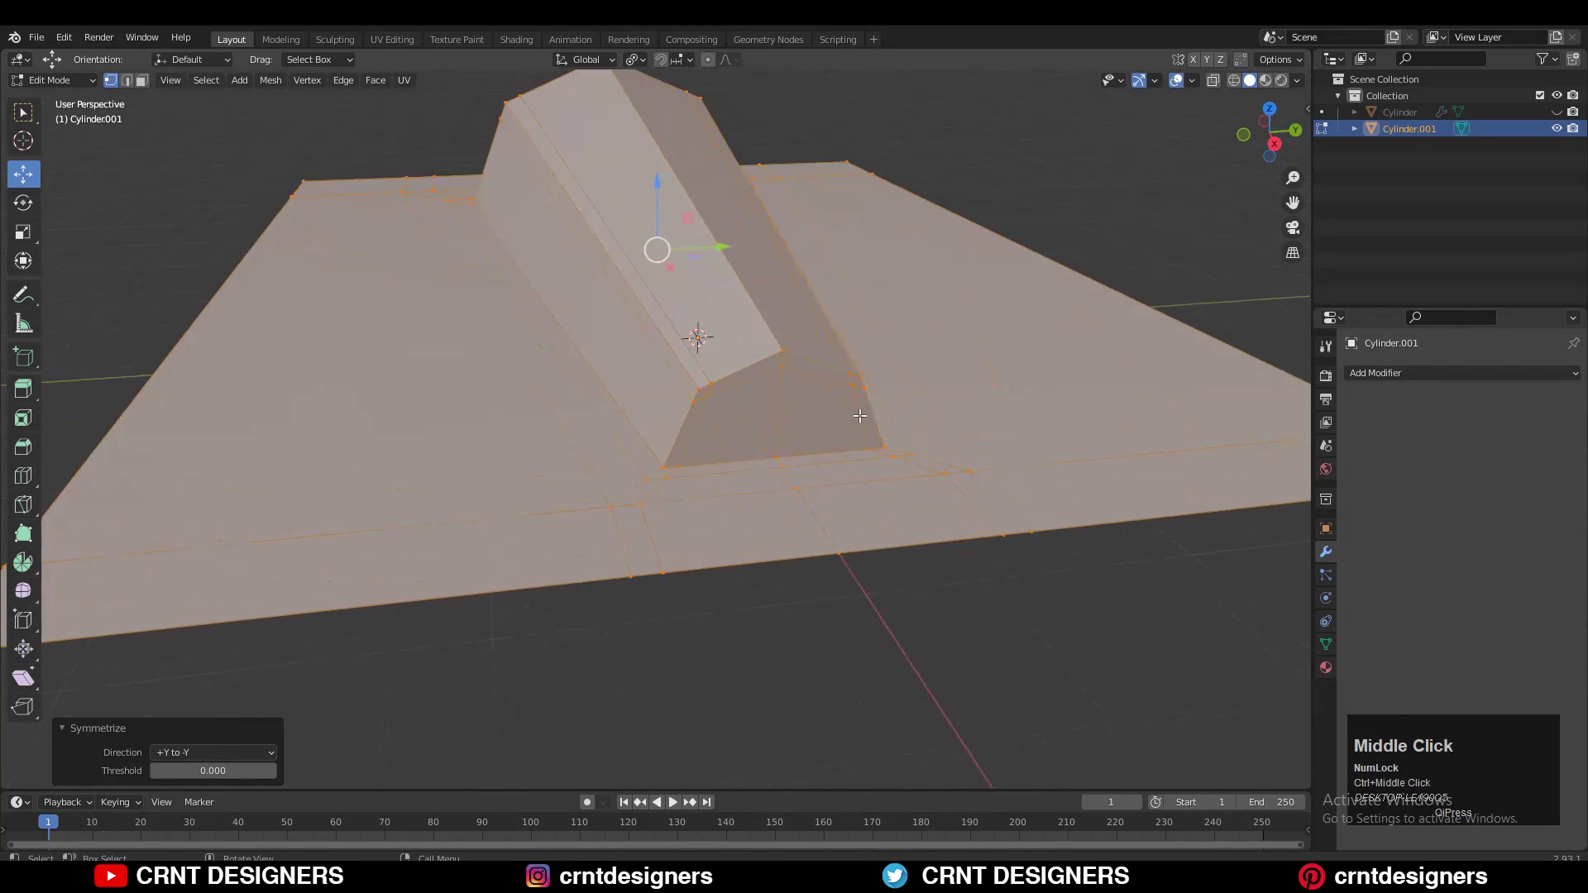
pyautogui.click(854, 373)
pyautogui.rightClick(810, 326)
pyautogui.click(809, 326)
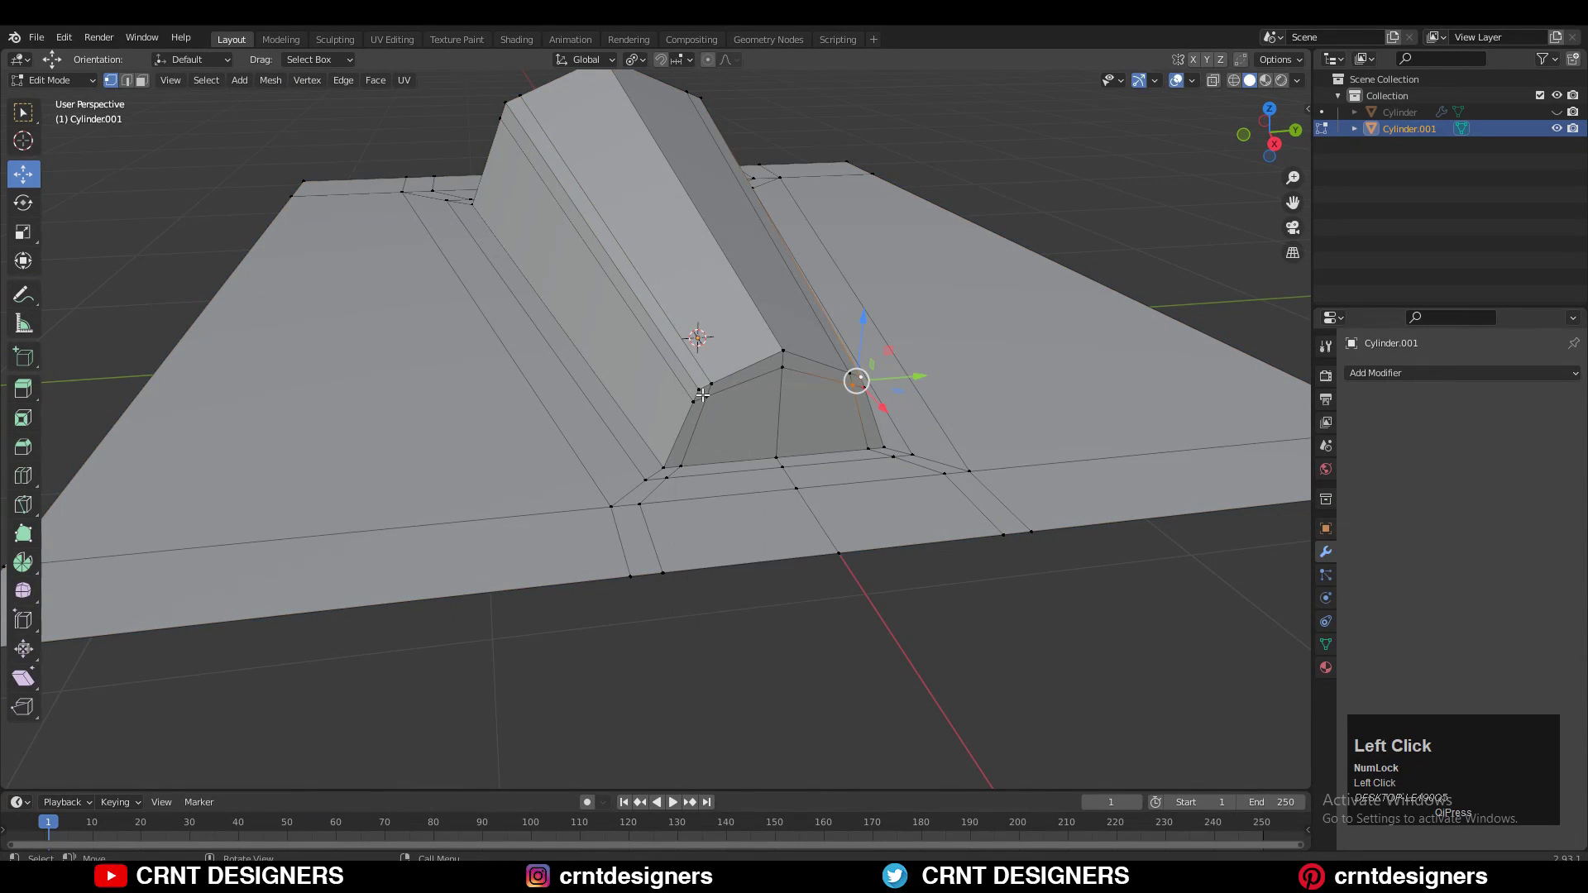
# - Select the redundant lengthwise edges beside the tapered body's side ridges and dissolve them
pyautogui.press('2')
pyautogui.keyDown('alt'); pyautogui.click(689, 339); pyautogui.keyUp('alt')
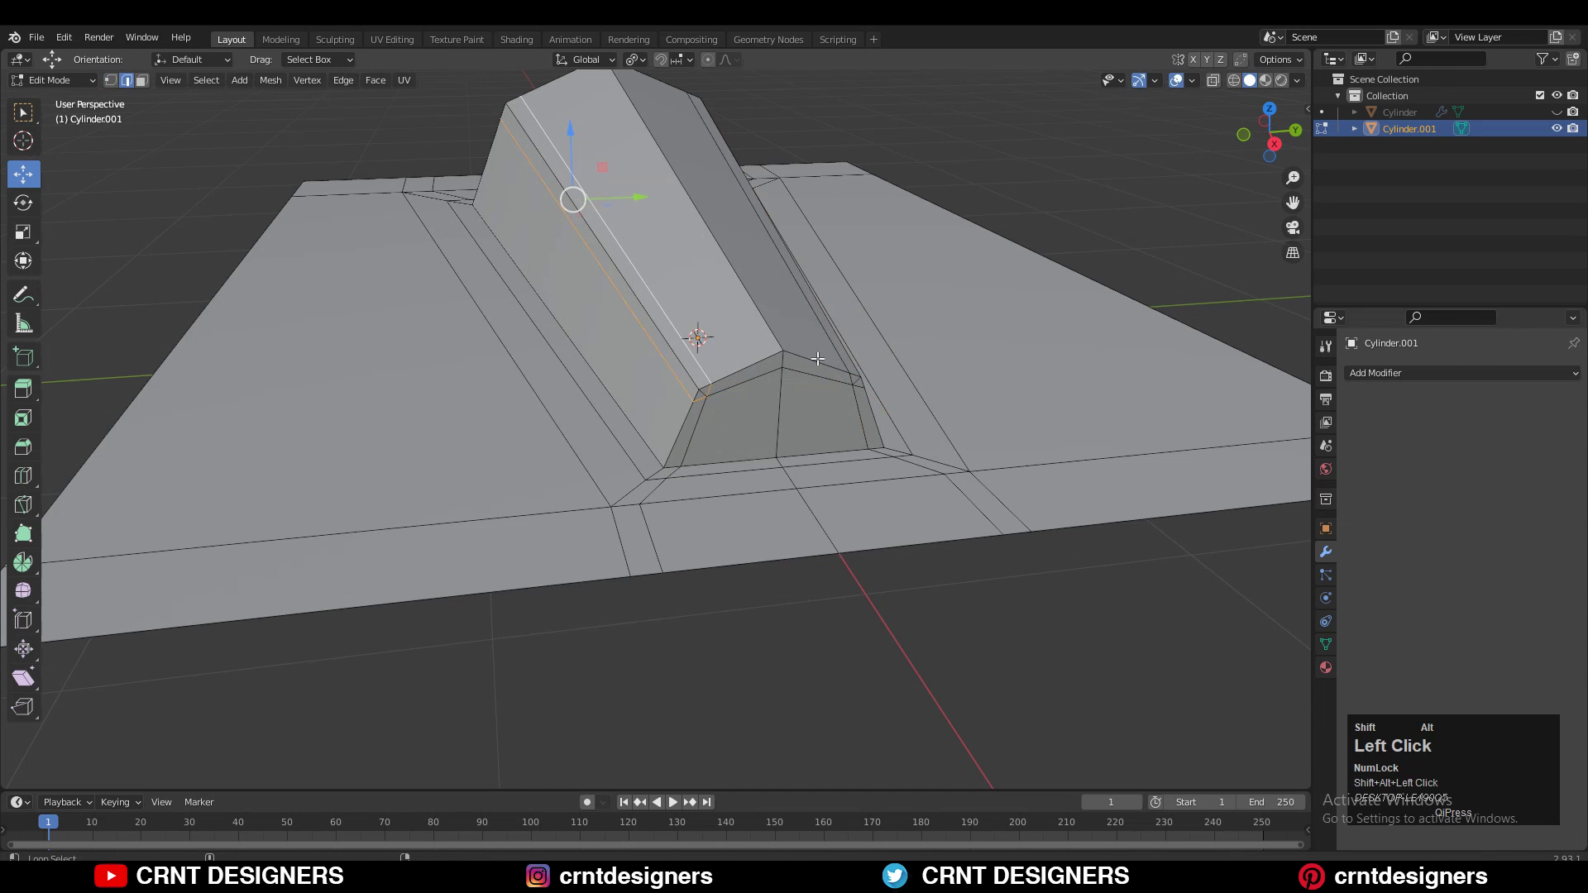
pyautogui.moveTo(825, 385); pyautogui.dragTo(433, 438, button='middle')
pyautogui.hotkey('ctrl', 'x')
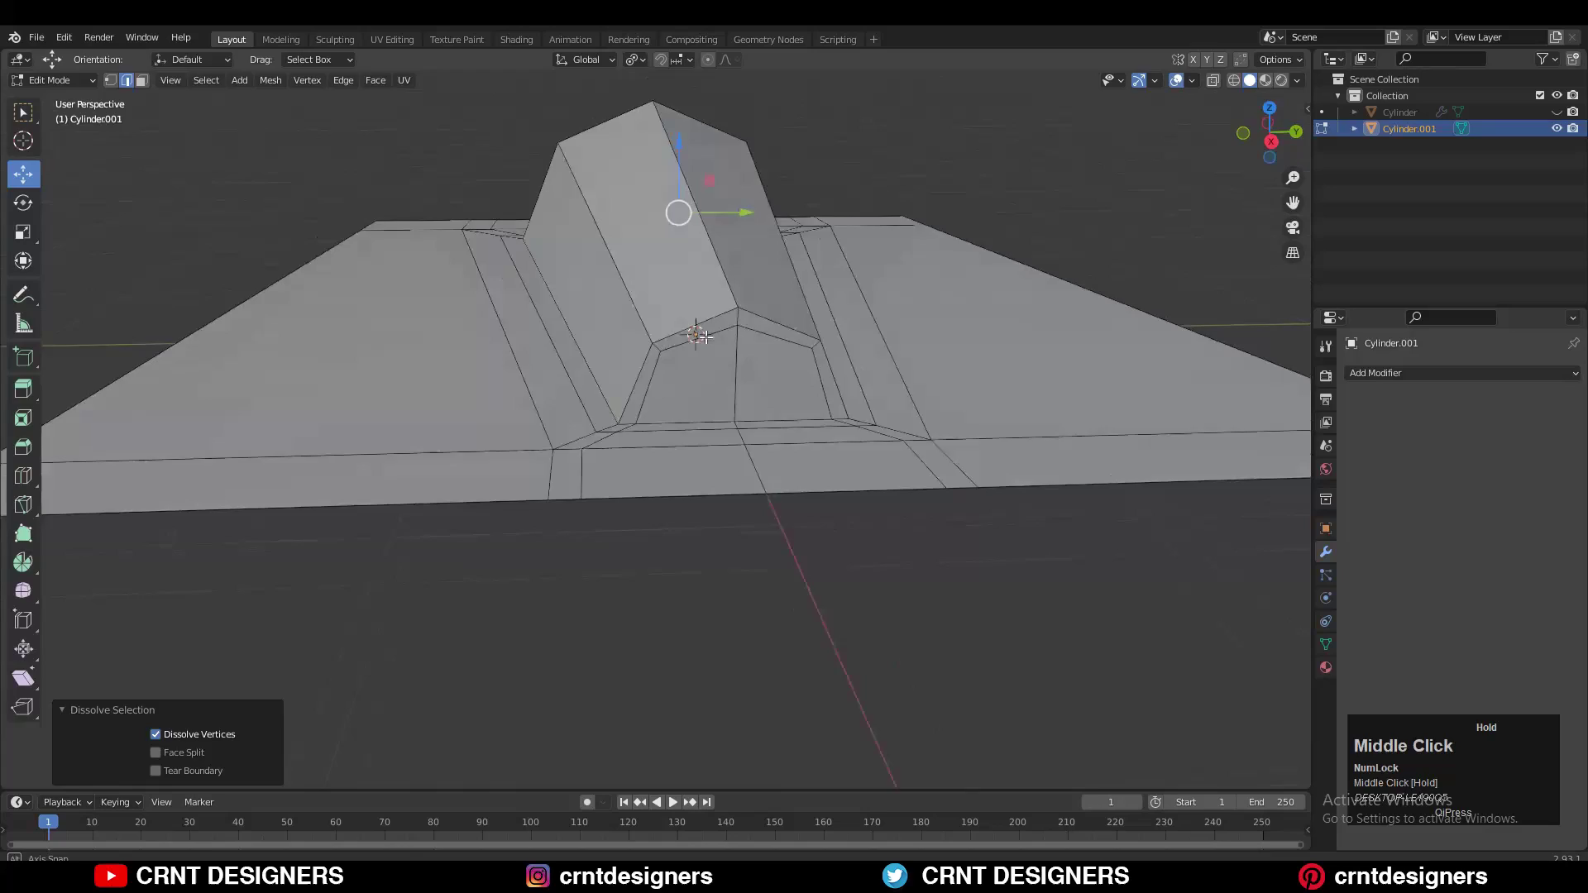
pyautogui.press('Tab')
pyautogui.scroll(-4, 676, 326)
pyautogui.press('Tab')
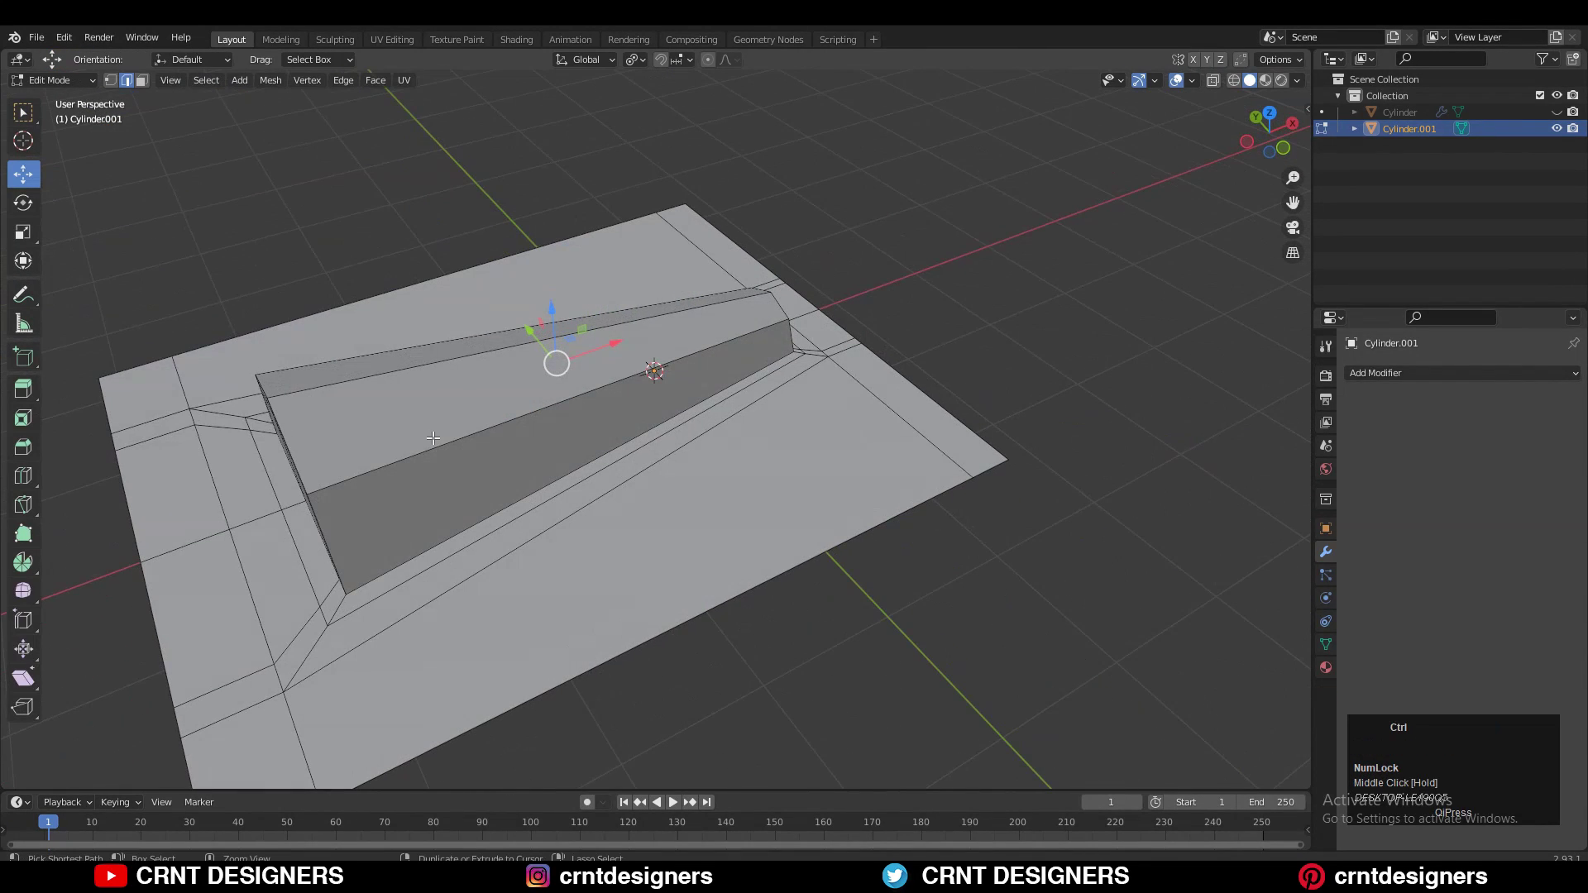
# - Add a crosswise loop cut around the tapered body close to the wide end, with a factor of about 0.944
pyautogui.click(1272, 115)
pyautogui.keyDown('shift'); pyautogui.moveTo(727, 444); pyautogui.dragTo(850, 443, button='middle'); pyautogui.keyUp('shift')
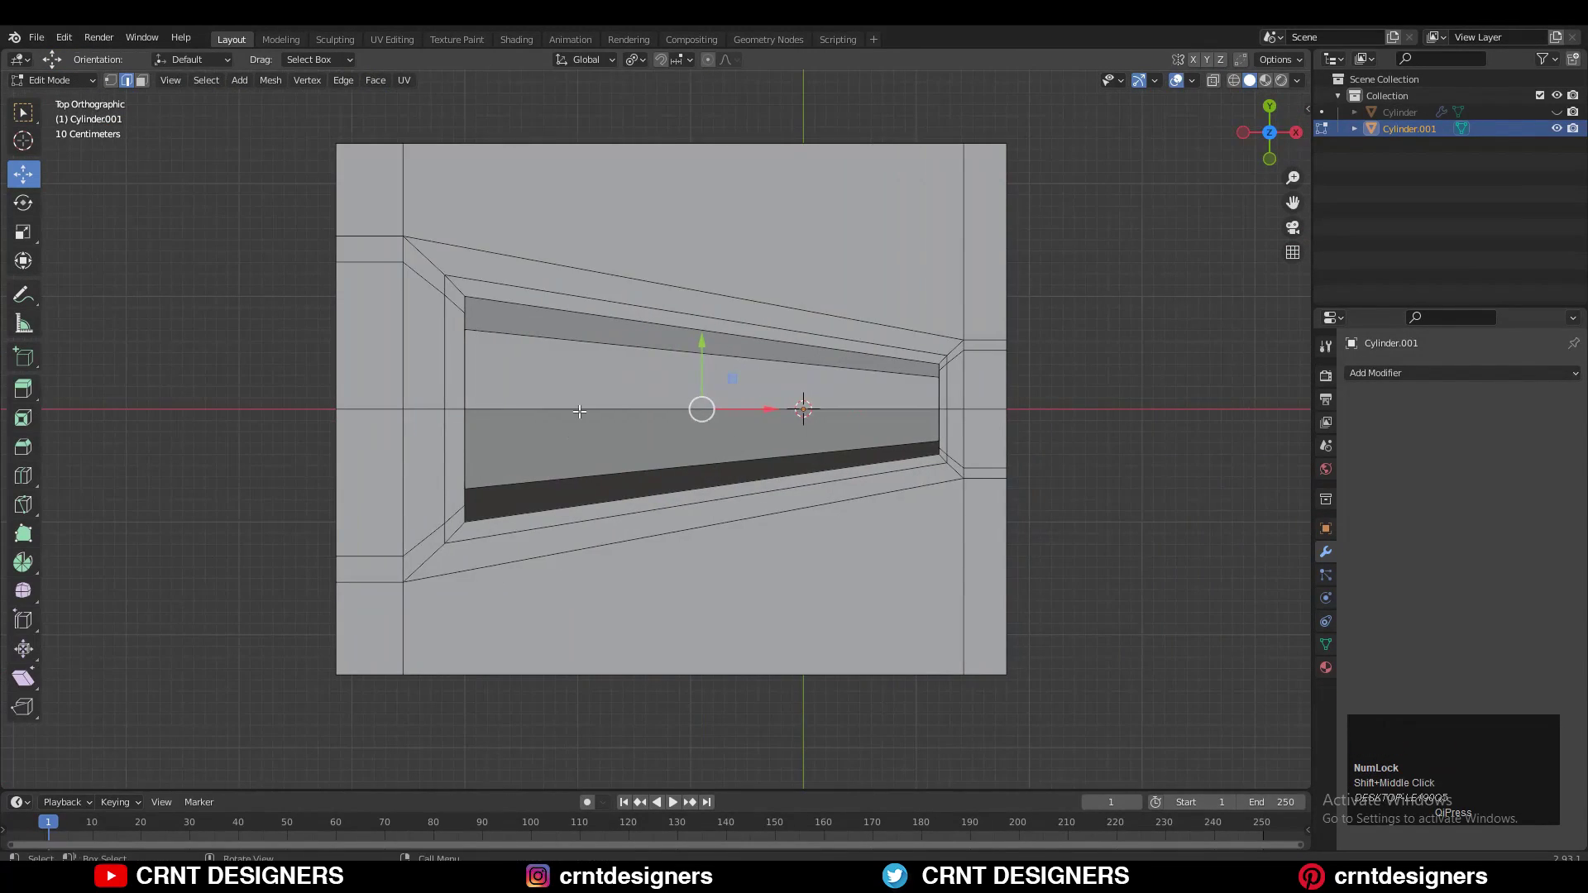
pyautogui.press('Tab')
pyautogui.press('Tab')
pyautogui.hotkey('ctrl', 'r')
pyautogui.keyDown('ctrl'); pyautogui.click(557, 383); pyautogui.keyUp('ctrl')
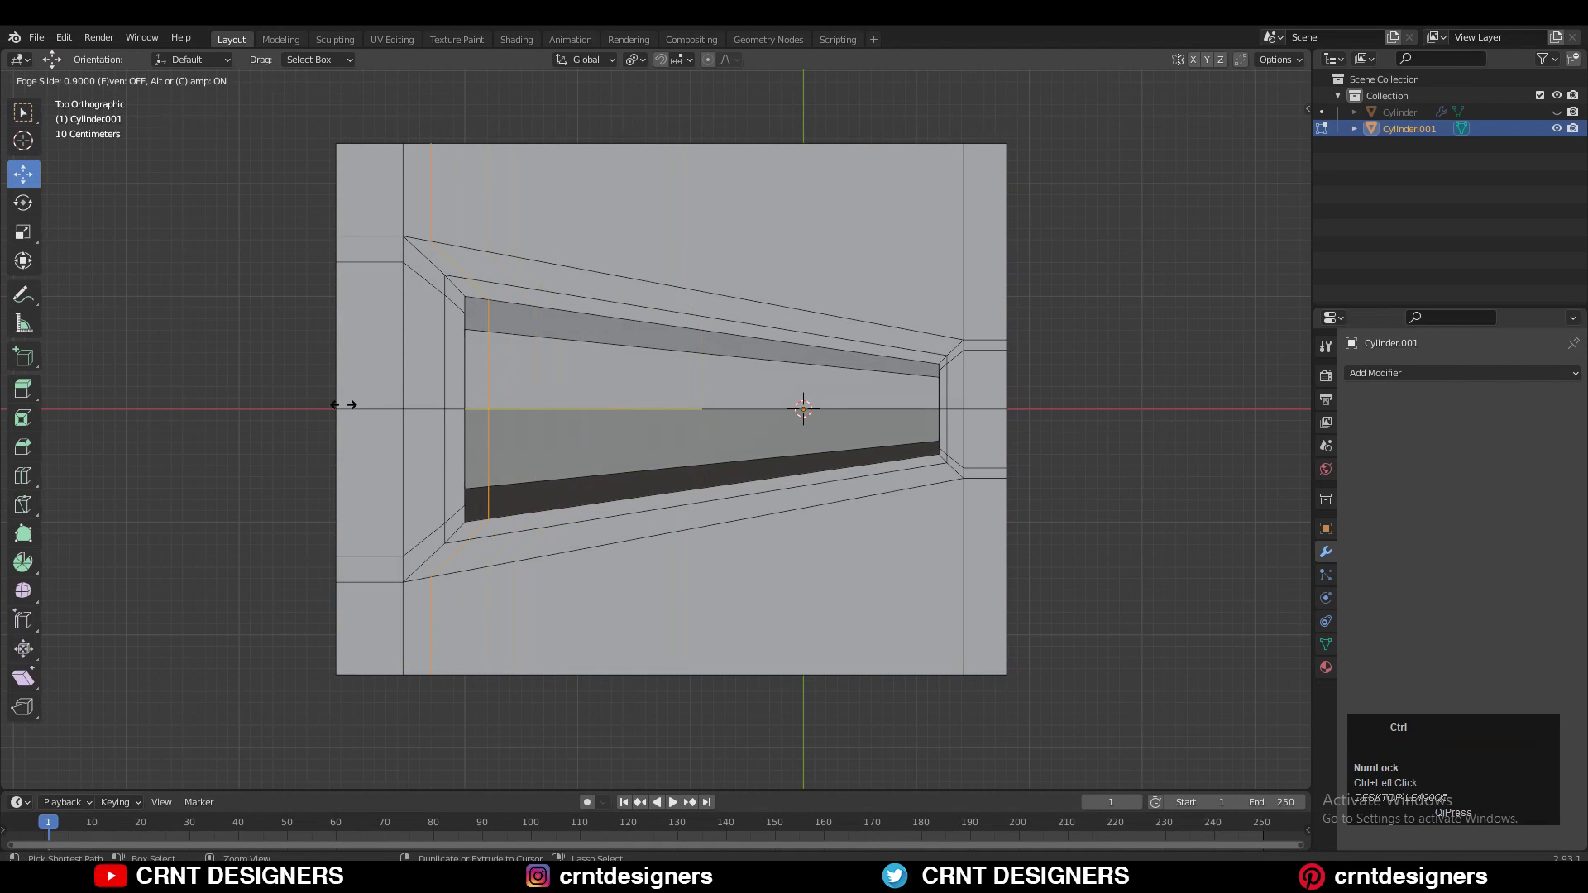
pyautogui.press('shift')
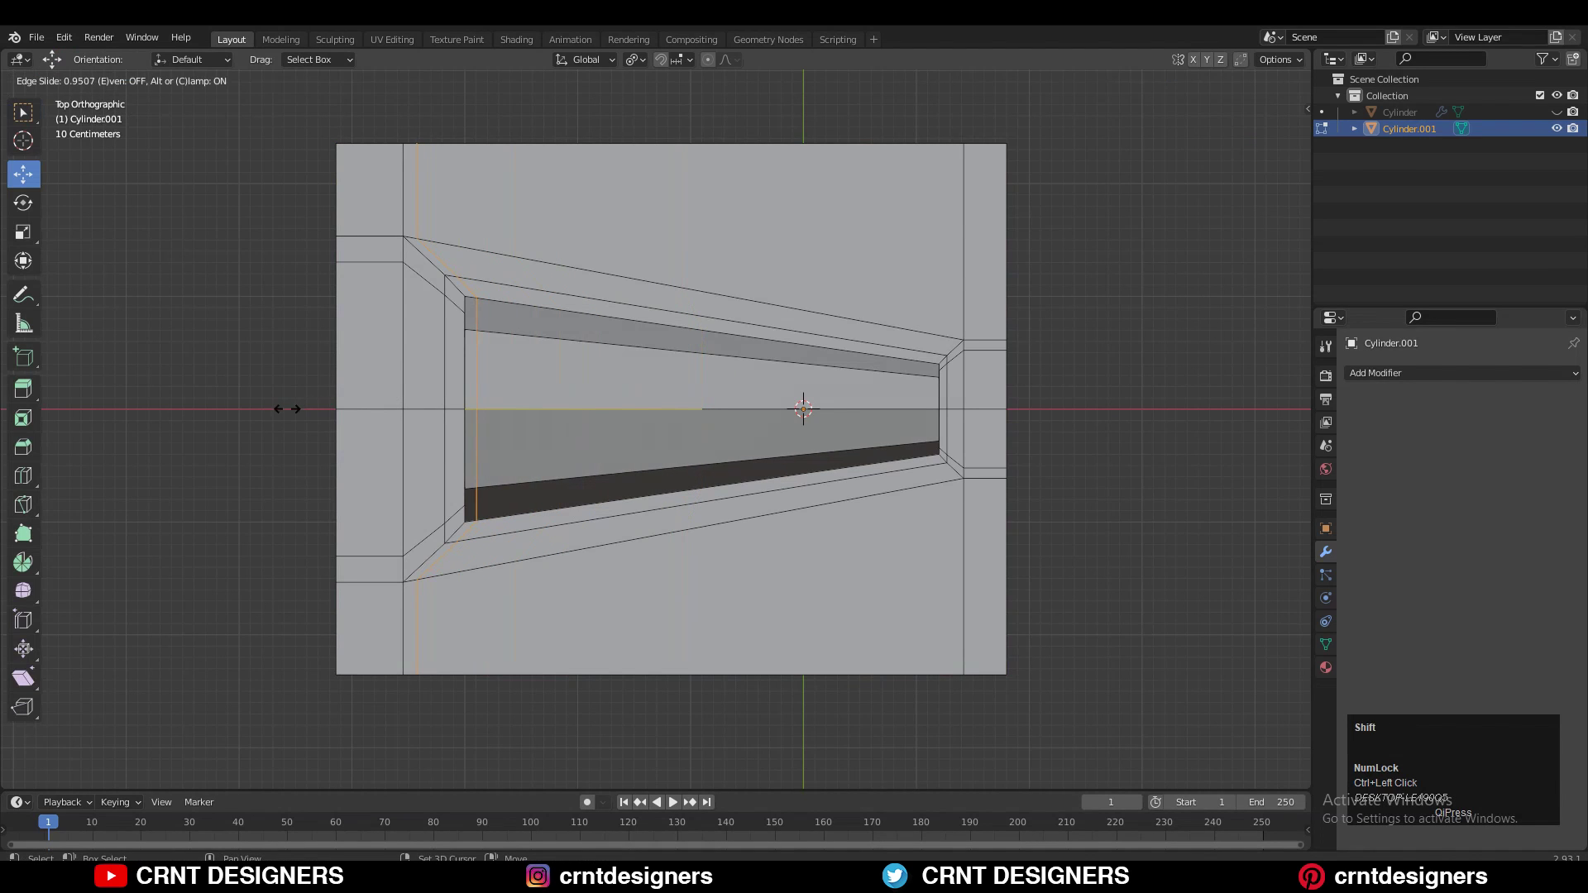
pyautogui.keyDown('shift'); pyautogui.click(299, 410); pyautogui.keyUp('shift')
# - Add a crosswise loop cut close to the narrow end and slide the wide end's support loop along the body
pyautogui.hotkey('ctrl', 'r')
pyautogui.keyDown('ctrl'); pyautogui.click(877, 331); pyautogui.keyUp('ctrl')
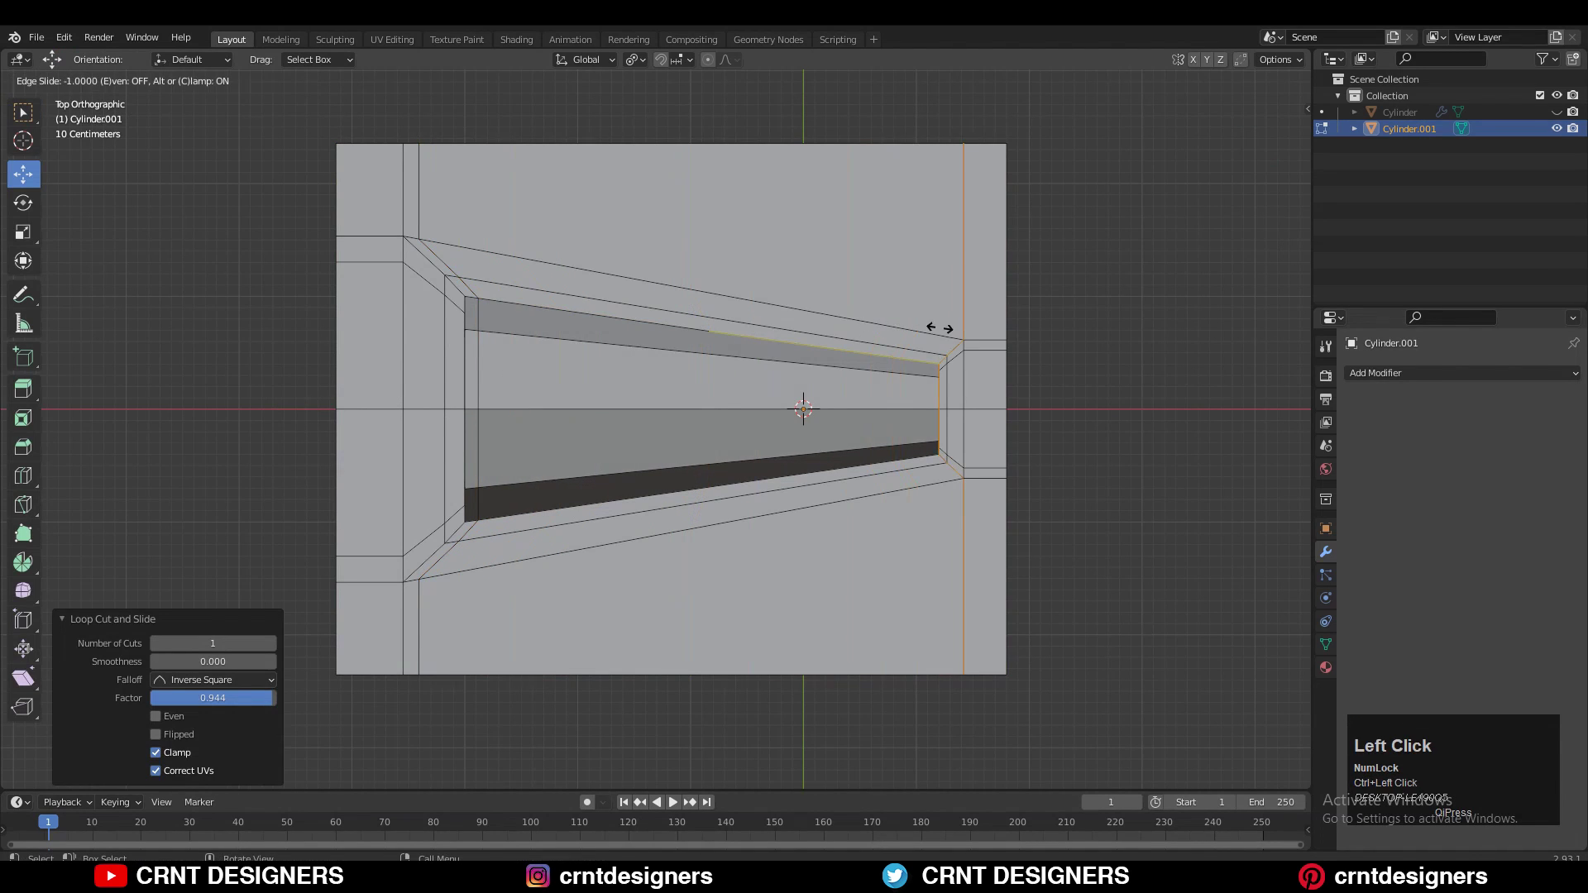
pyautogui.moveTo(929, 334); pyautogui.dragTo(425, 454, button='middle')
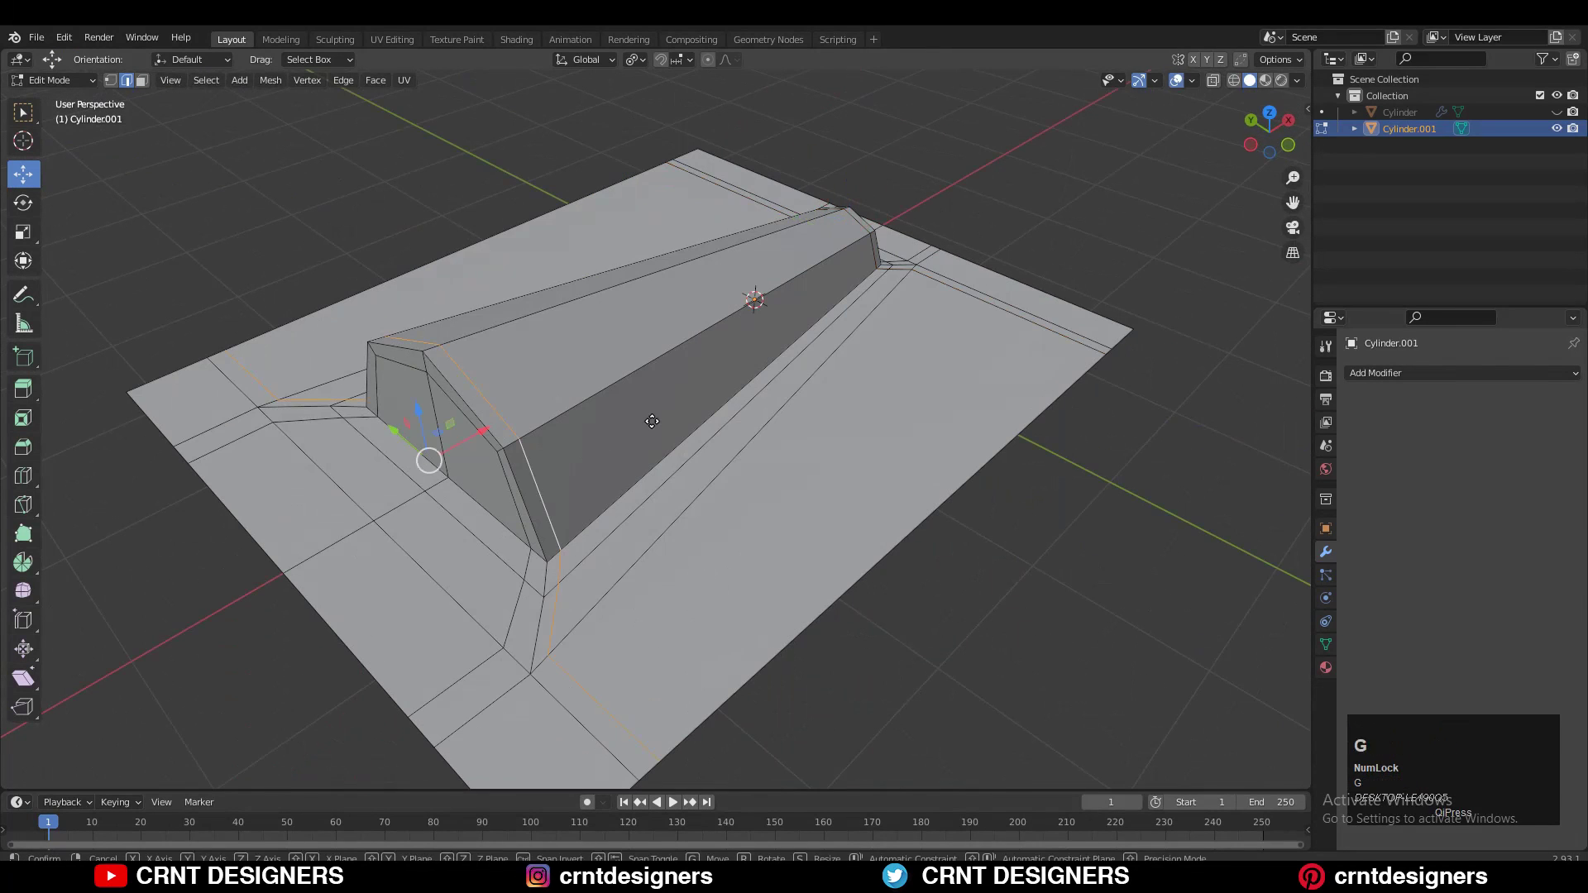
pyautogui.keyDown('shift'); pyautogui.click(539, 503); pyautogui.keyUp('shift')
# - Add a loop cut around the tapered body's walls near the base, with a factor of about 0.807
pyautogui.moveTo(540, 503); pyautogui.dragTo(567, 465, button='middle')
pyautogui.hotkey('ctrl', 'r')
pyautogui.keyDown('ctrl'); pyautogui.click(568, 466); pyautogui.keyUp('ctrl')
pyautogui.click(569, 506)
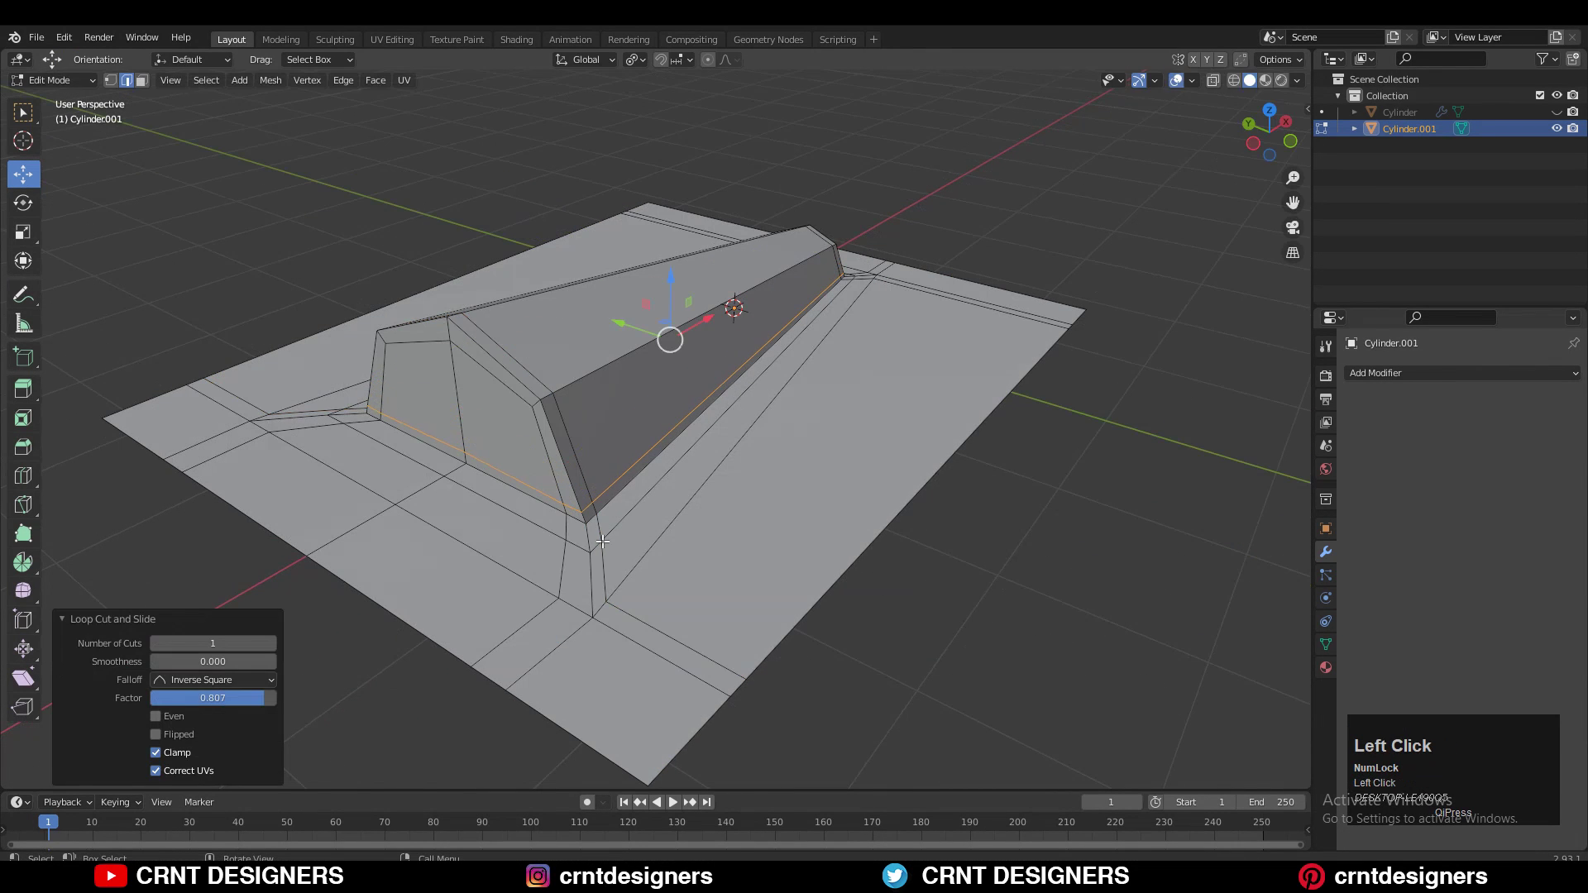
# - Try to flatten the base support loop by scaling it to 0 along Z
pyautogui.keyDown('ctrl'); pyautogui.moveTo(661, 532); pyautogui.dragTo(684, 400, button='middle'); pyautogui.keyUp('ctrl')
pyautogui.press('s')
pyautogui.press('z')
pyautogui.press('0')
pyautogui.click(656, 502)
pyautogui.hotkey('ctrl', 'z')
# - Edge-slide the base support loop closer to the tapered body's bottom edge
pyautogui.moveTo(771, 294); pyautogui.dragTo(561, 444, button='middle')
pyautogui.press('g')
pyautogui.press('g')
pyautogui.click(721, 355)
pyautogui.press('Tab')
pyautogui.press('Tab')
pyautogui.press('Tab')
pyautogui.press('Tab')
# - Add a centred loop cut between the two support edges at the narrow end
pyautogui.hotkey('ctrl', 'r')
pyautogui.click(908, 538)
pyautogui.rightClick(910, 540)
pyautogui.rightClick(911, 540)
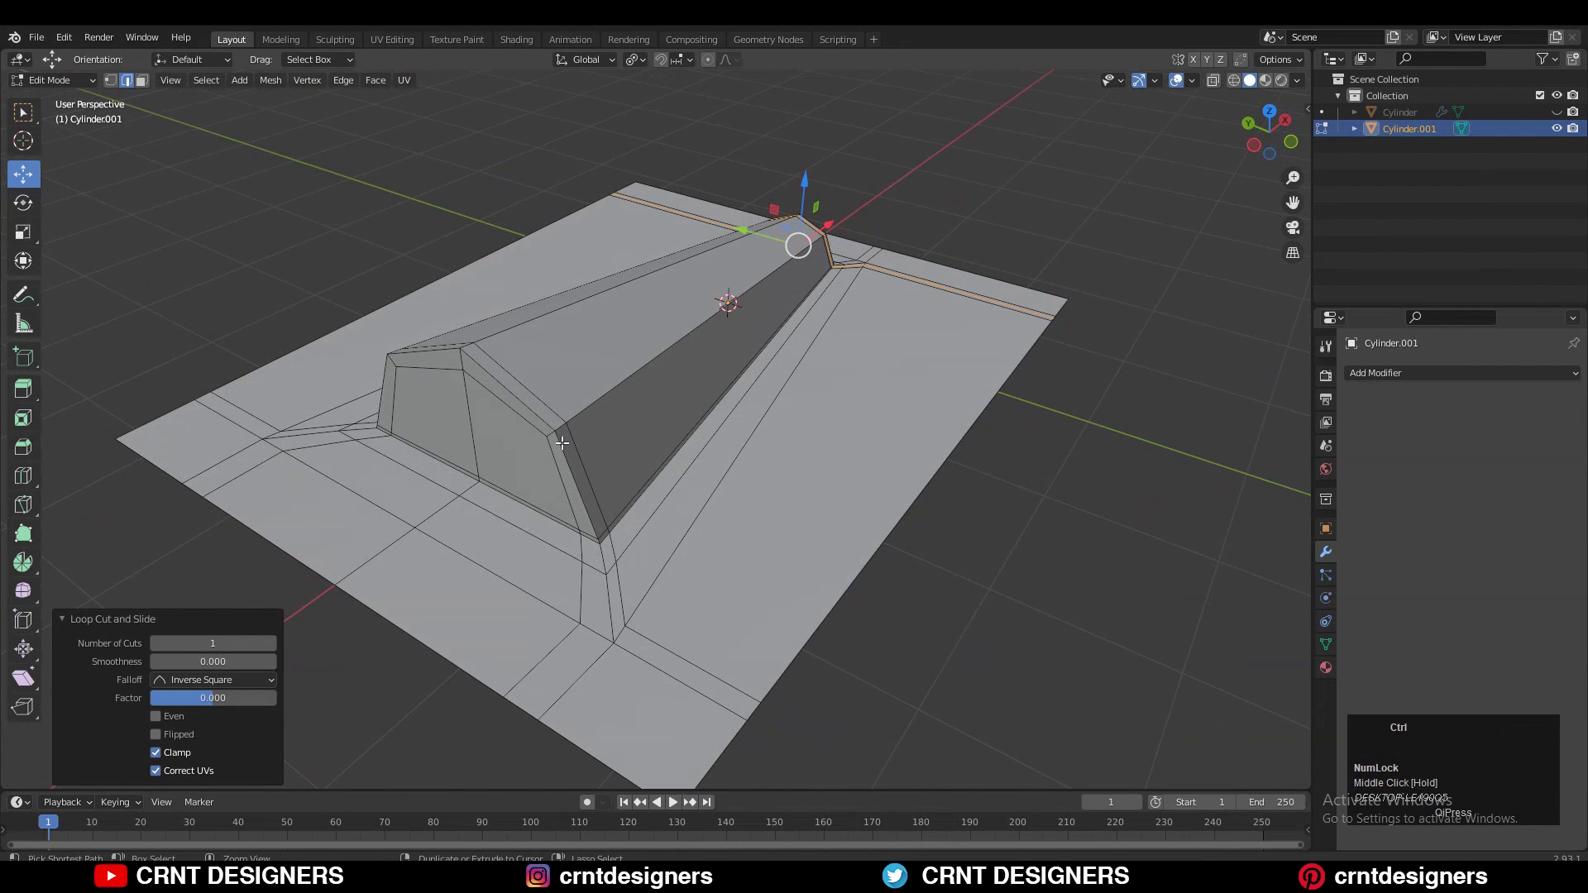
# - Add a centred loop cut between the two support edges at the wide end and leave Edit Mode
pyautogui.click(559, 433)
pyautogui.hotkey('ctrl', 'z')
pyautogui.hotkey('ctrl', 'r')
pyautogui.click(563, 430)
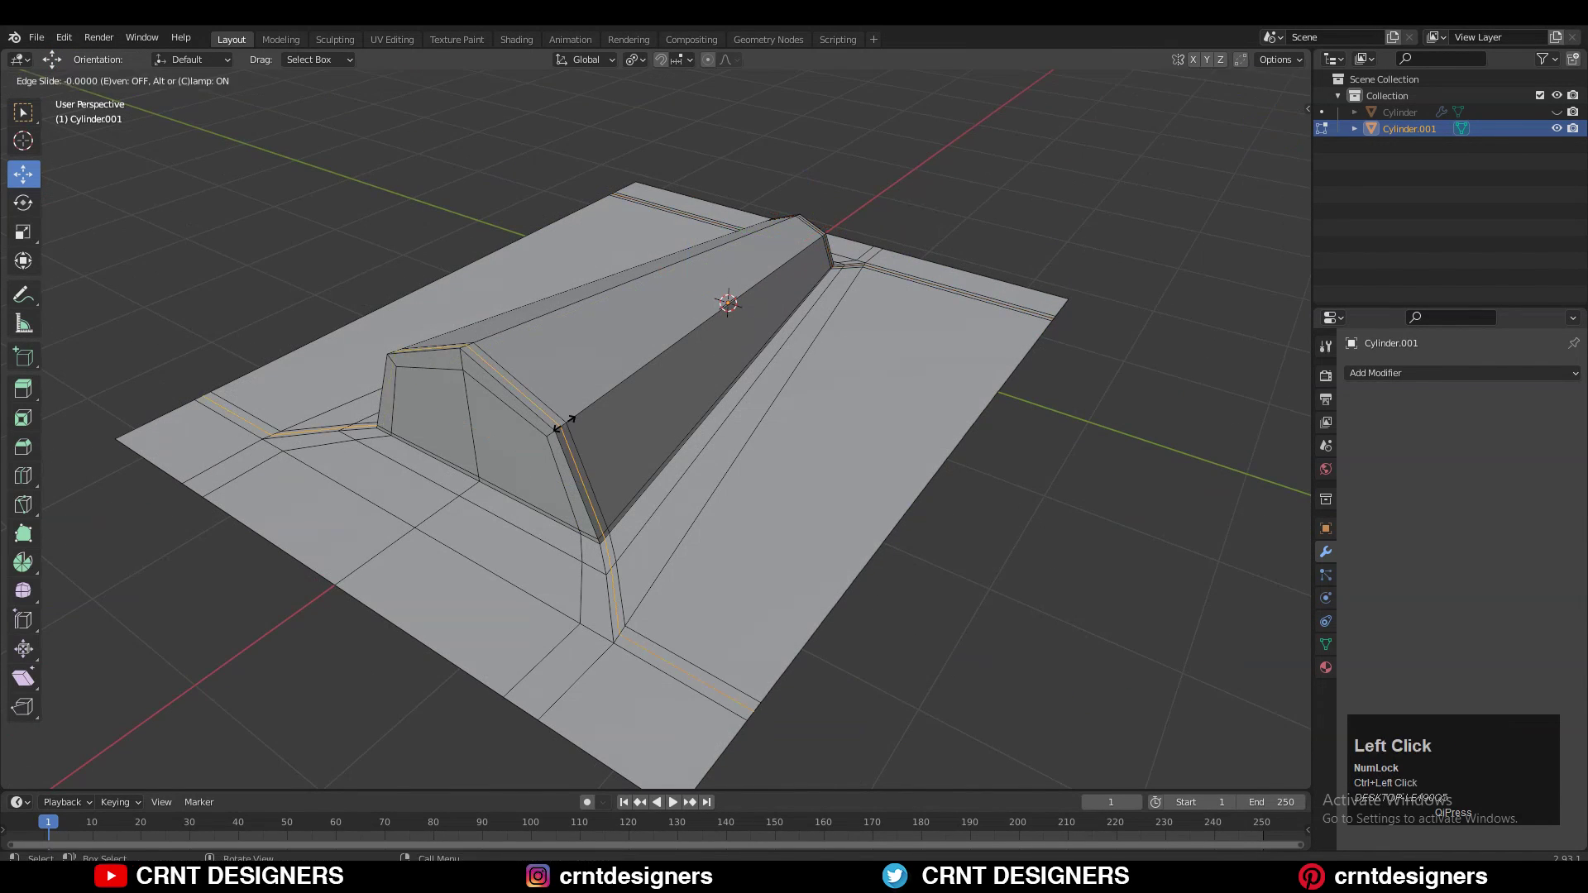
pyautogui.click(563, 429)
pyautogui.hotkey('ctrl', 'r')
pyautogui.press('Tab')
# - Add a Subdivision Surface modifier with viewport level 2 and shade the object smooth
pyautogui.click(1423, 373)
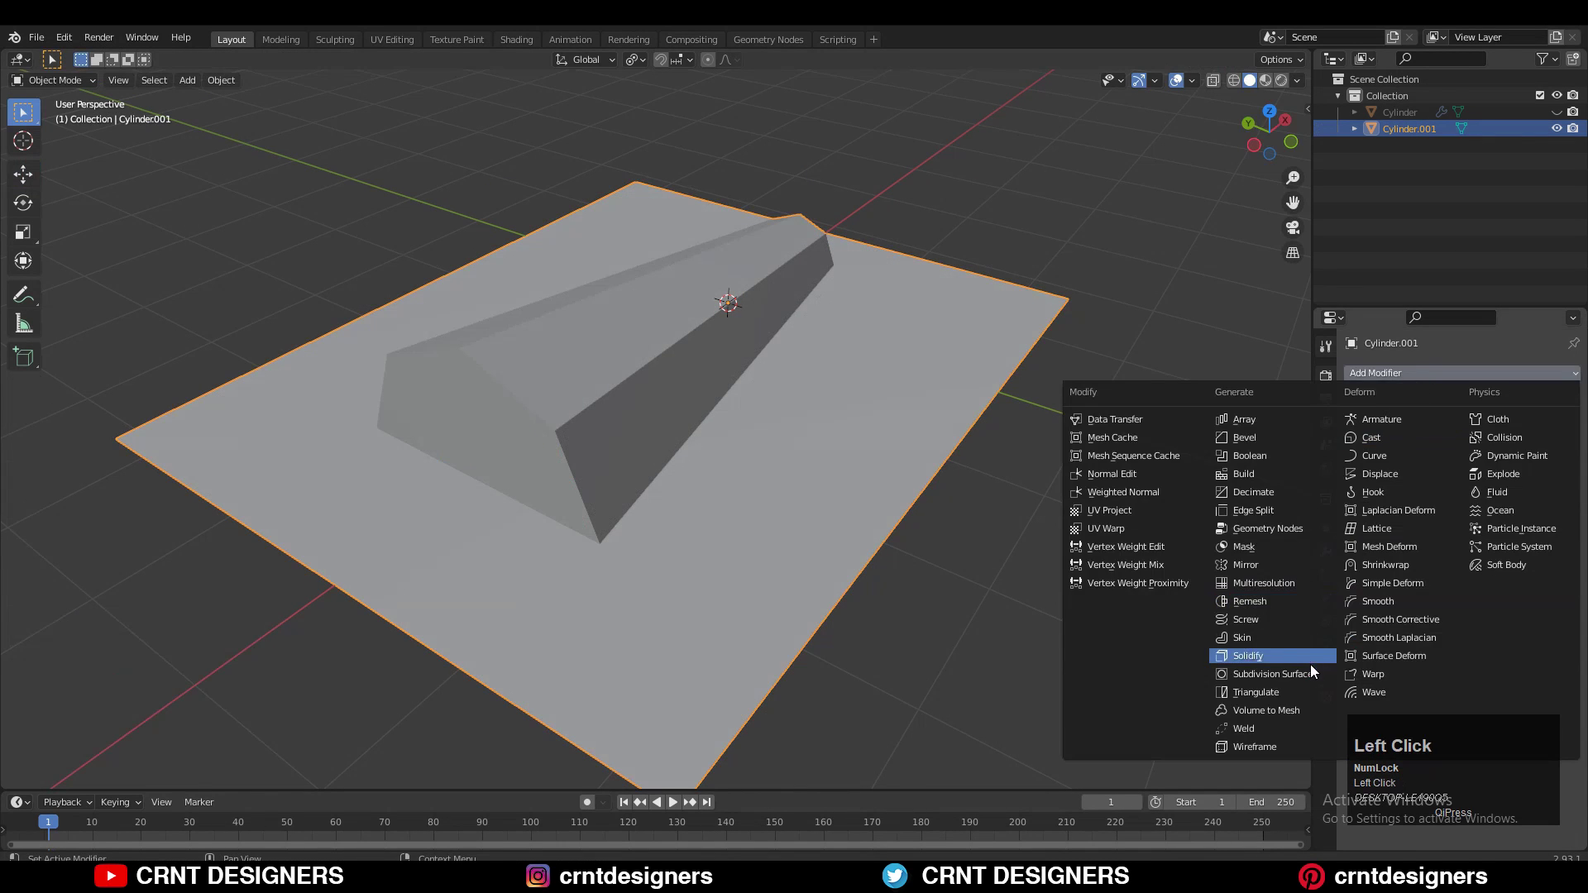
pyautogui.click(1311, 663)
pyautogui.moveTo(637, 484); pyautogui.dragTo(886, 345, button='middle')
pyautogui.rightClick(886, 345)
pyautogui.click(886, 346)
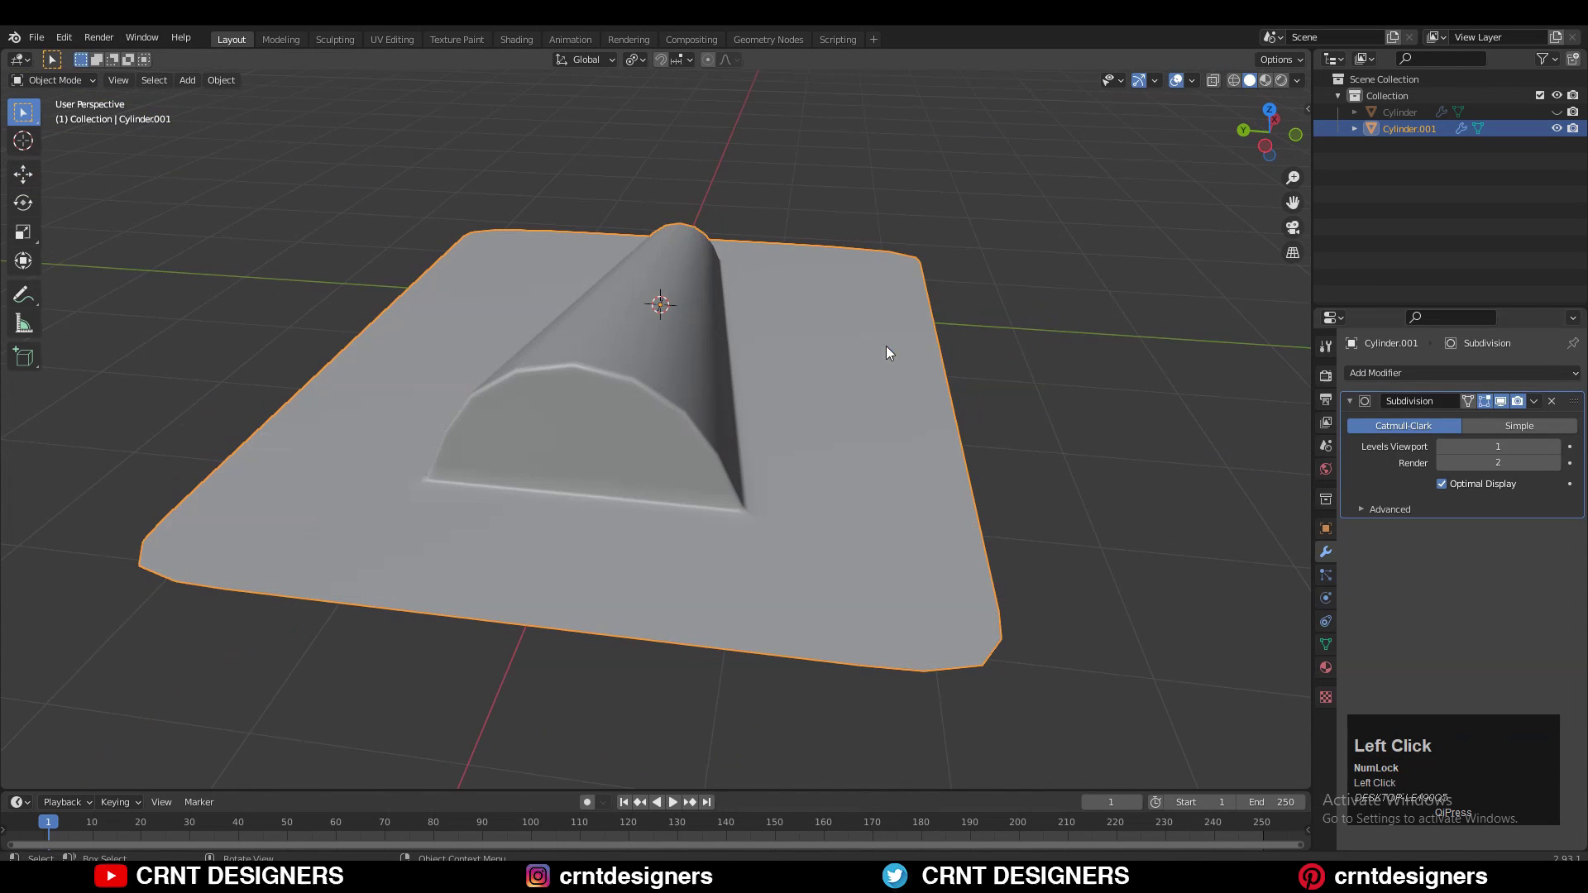
pyautogui.click(1555, 446)
# - Add a centred lengthwise loop cut on the -Y half of the tapered body and round it with Set Flow
pyautogui.moveTo(576, 429); pyautogui.dragTo(695, 329, button='middle')
pyautogui.press('Tab')
pyautogui.hotkey('ctrl', 'r')
pyautogui.click(683, 349)
pyautogui.rightClick(682, 349)
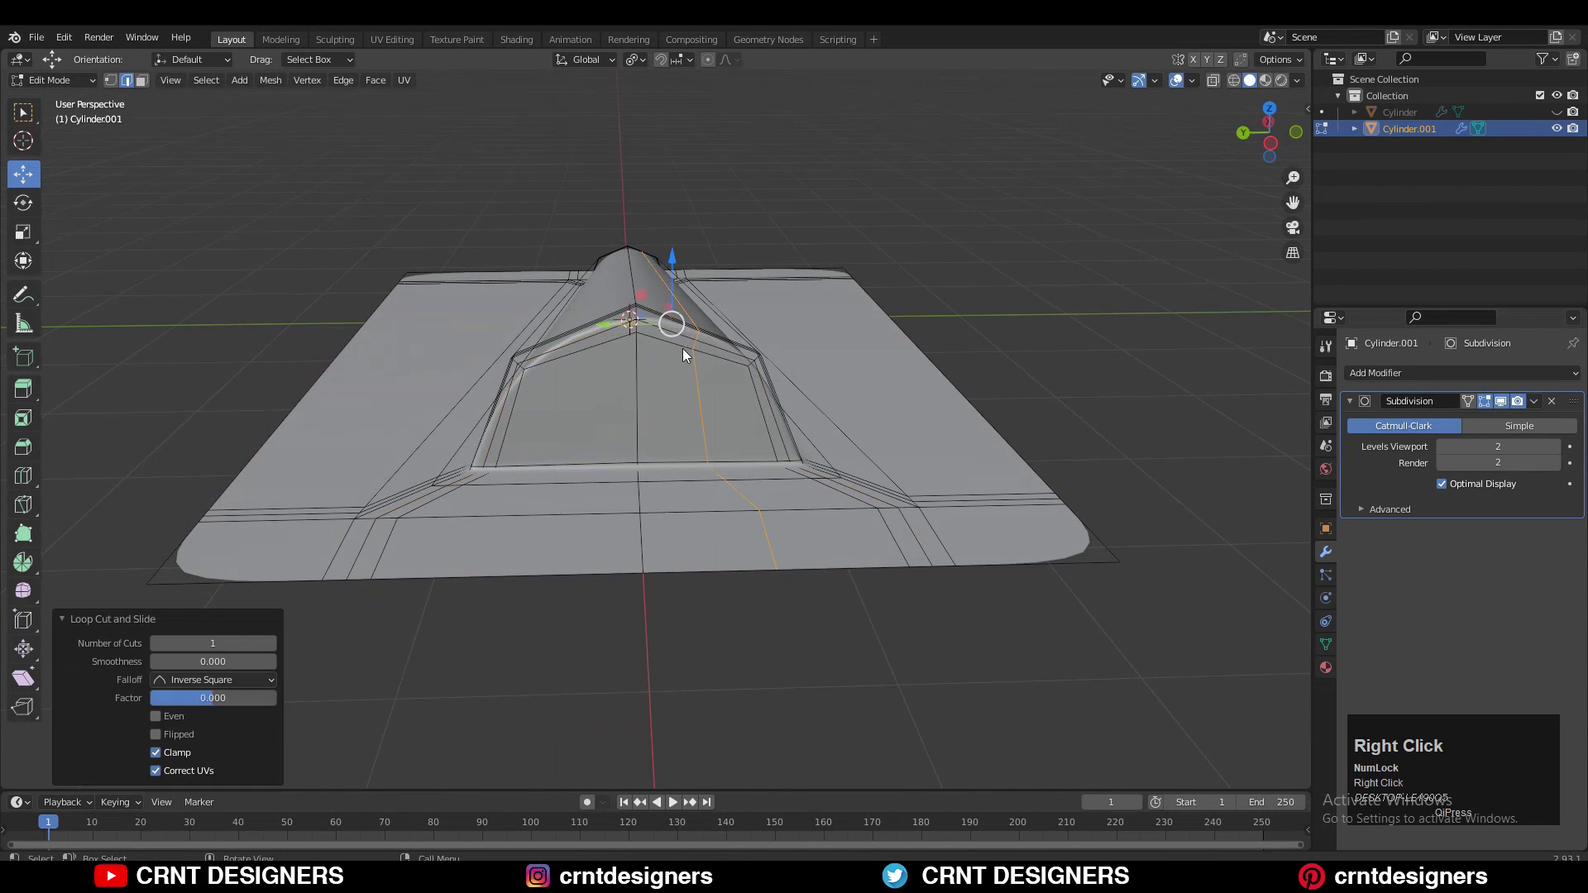
pyautogui.rightClick(683, 349)
pyautogui.click(606, 831)
# - Add a centred lengthwise loop cut on the +Y half of the tapered body and apply Set Flow
pyautogui.moveTo(580, 318); pyautogui.dragTo(488, 348, button='middle')
pyautogui.keyDown('ctrl'); pyautogui.moveTo(488, 347); pyautogui.dragTo(488, 273, button='middle'); pyautogui.keyUp('ctrl')
pyautogui.moveTo(488, 273); pyautogui.dragTo(612, 323, button='middle')
pyautogui.hotkey('ctrl', 'r')
pyautogui.click(628, 323)
pyautogui.rightClick(627, 324)
pyautogui.rightClick(629, 323)
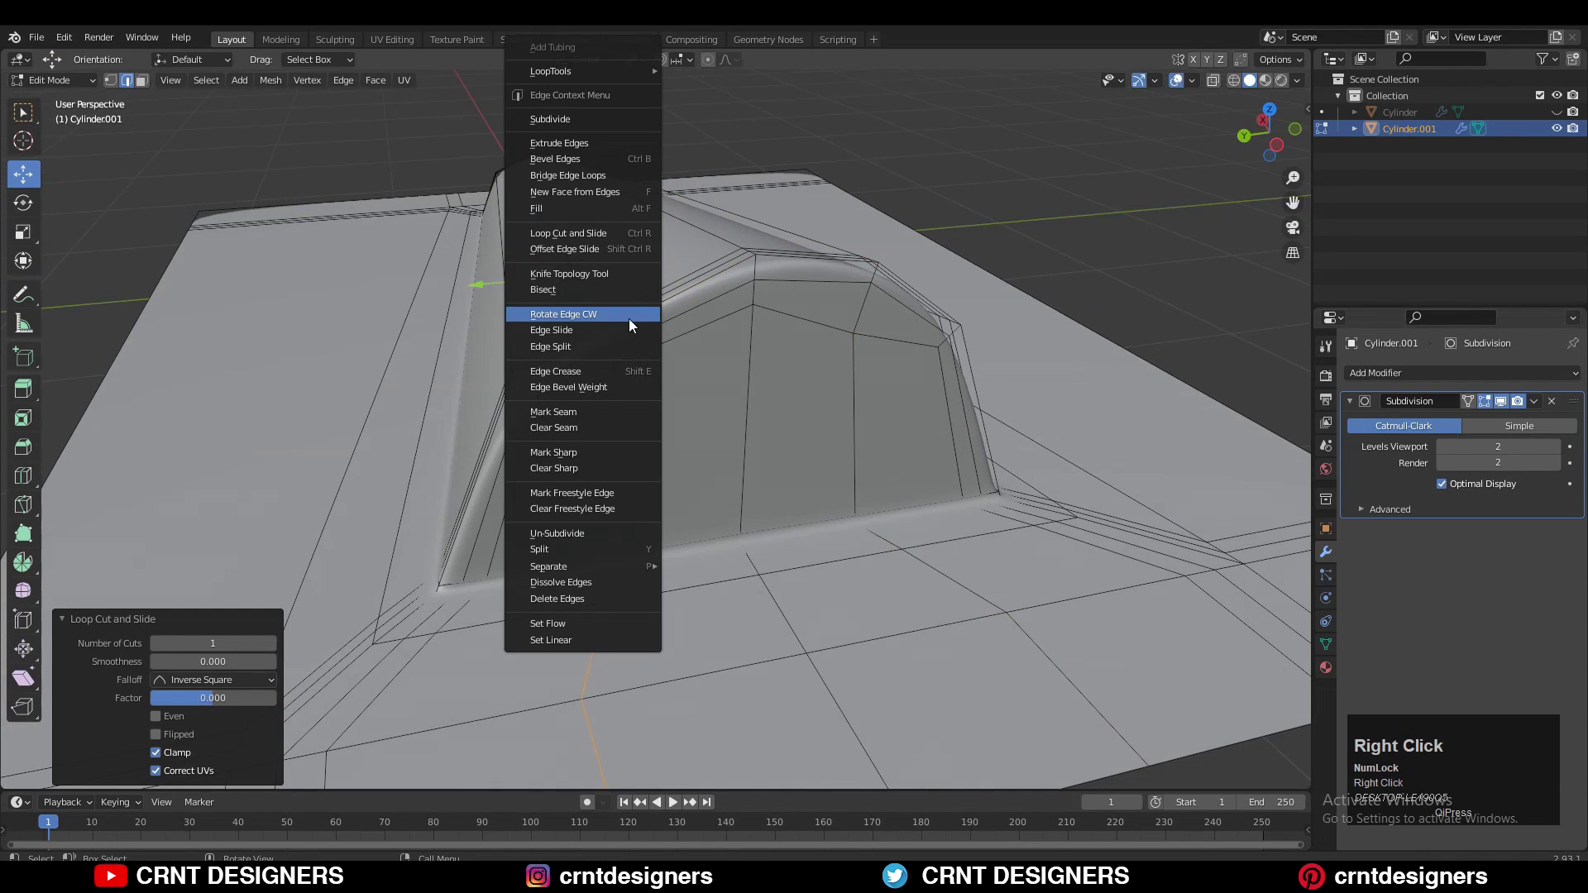
pyautogui.click(586, 622)
# - Add a centred horizontal loop cut through the body's lower side walls and end faces and apply Set Flow
pyautogui.press('1')
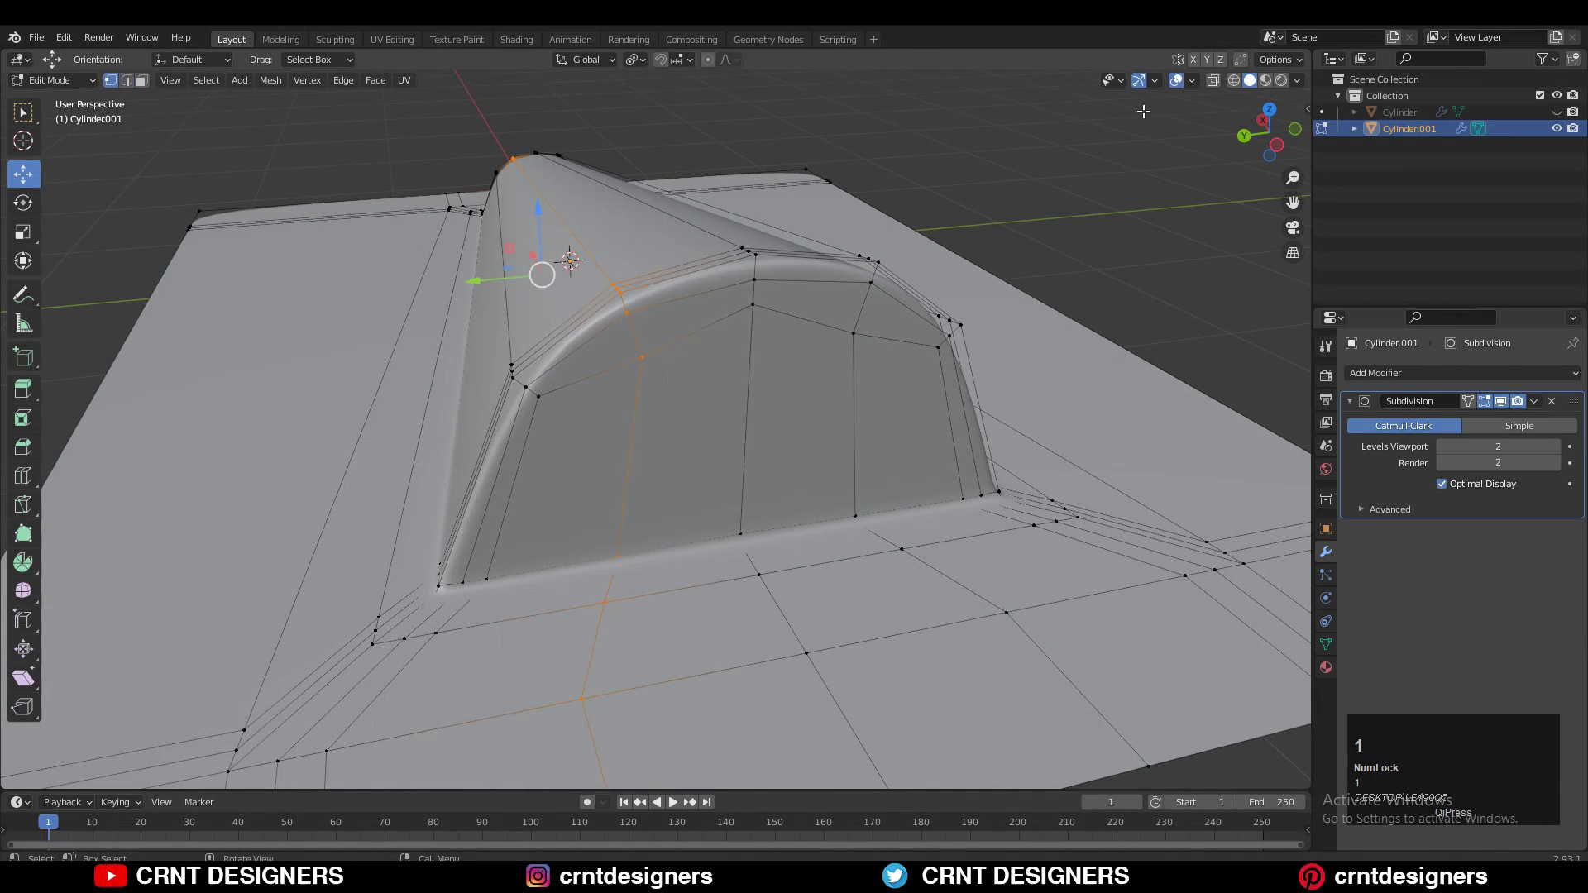
pyautogui.click(1278, 142)
pyautogui.keyDown('ctrl'); pyautogui.moveTo(674, 426); pyautogui.dragTo(721, 366, button='middle'); pyautogui.keyUp('ctrl')
pyautogui.click(869, 404)
pyautogui.rightClick(827, 398)
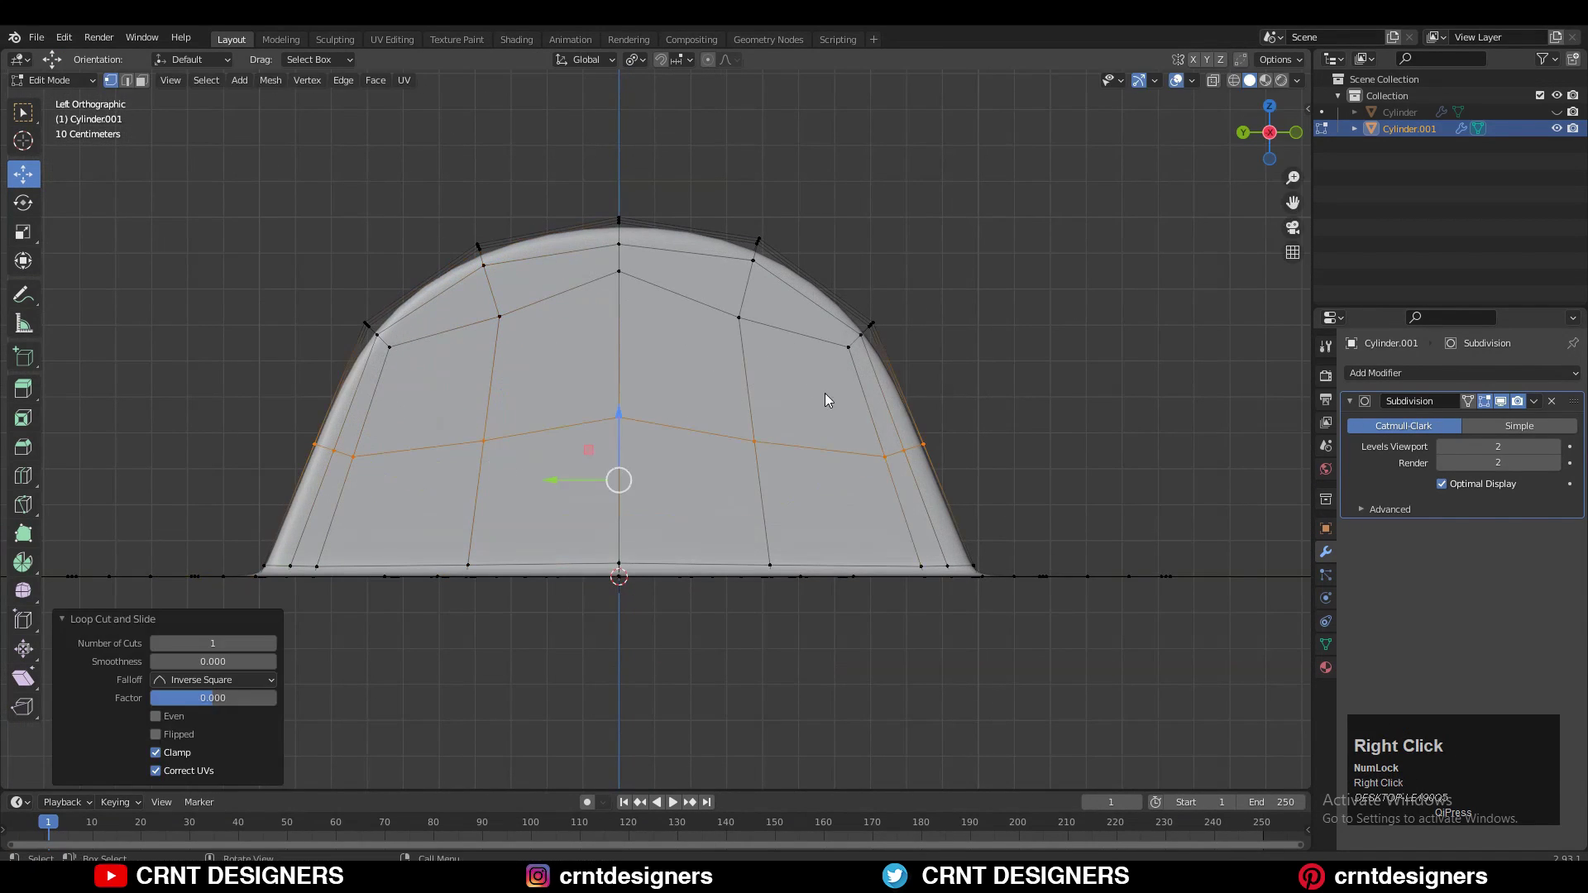
pyautogui.rightClick(815, 496)
pyautogui.click(816, 495)
# - Slide the wide end face's middle-row vertex on the +Y side outward by a factor of about 0.669
pyautogui.click(373, 452)
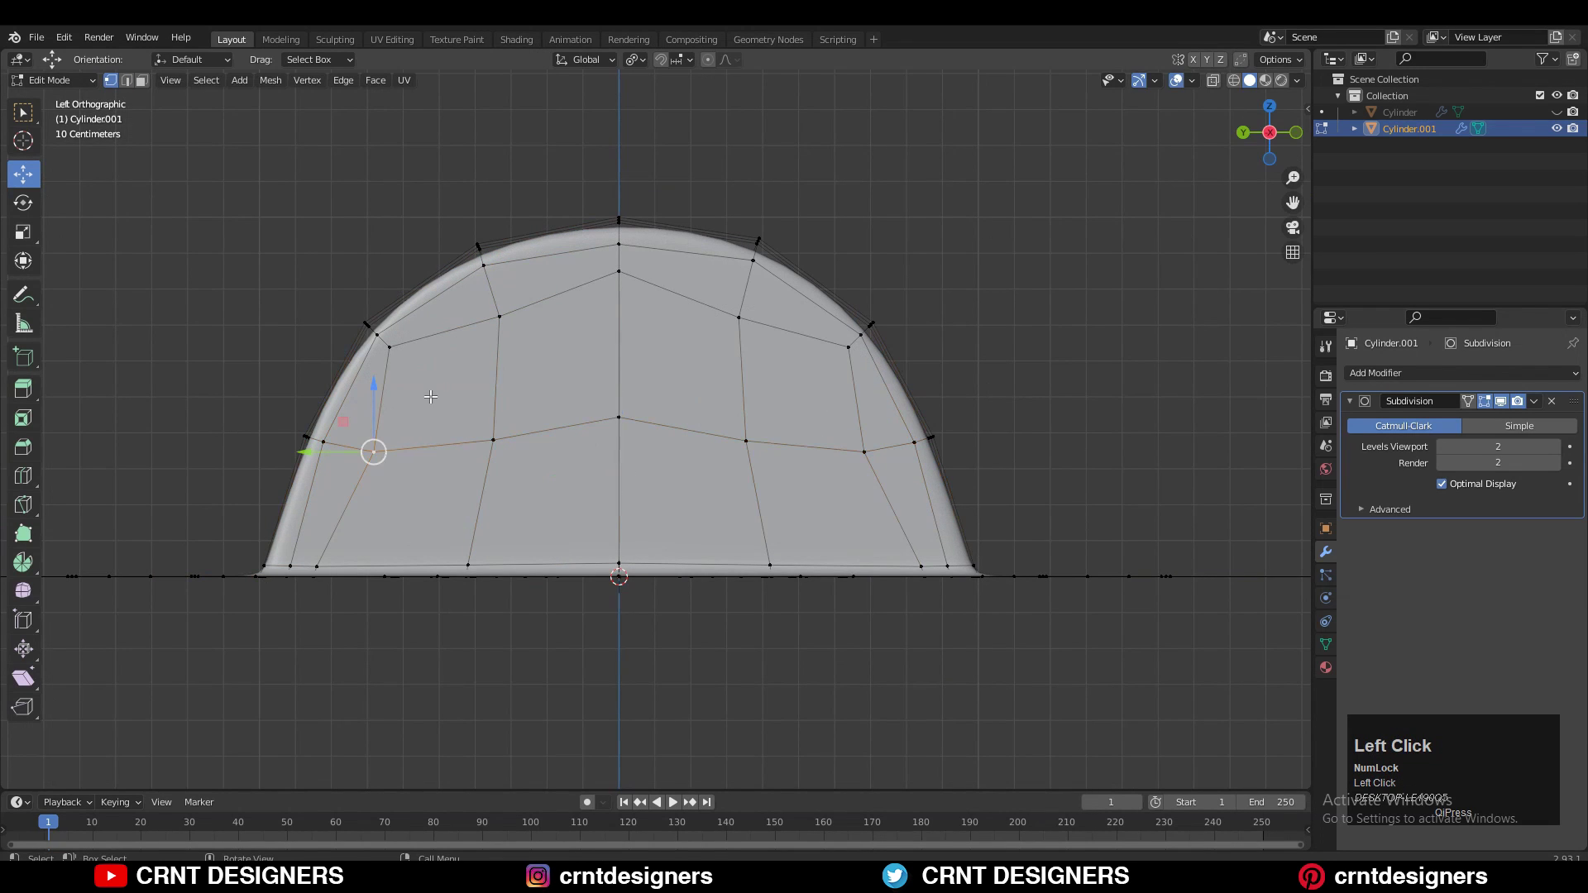
pyautogui.press('g')
pyautogui.press('g')
pyautogui.click(336, 443)
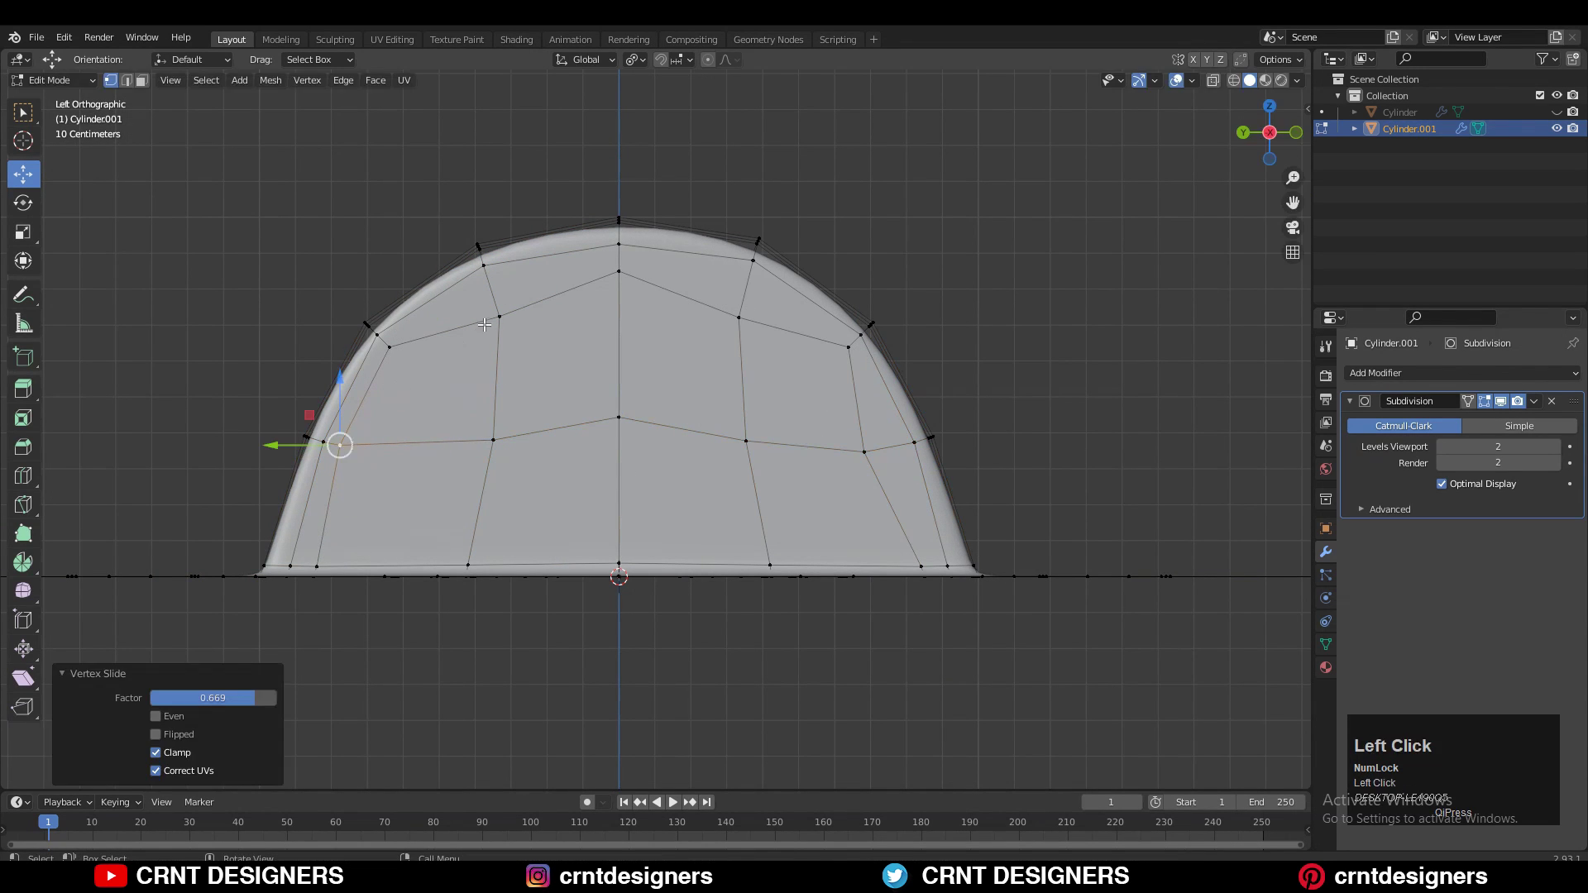
# - Slide the wide end face's upper inner vertex on the +Y side toward the rim by a factor of about 0.577
pyautogui.click(498, 311)
pyautogui.press('g')
pyautogui.press('g')
pyautogui.click(492, 277)
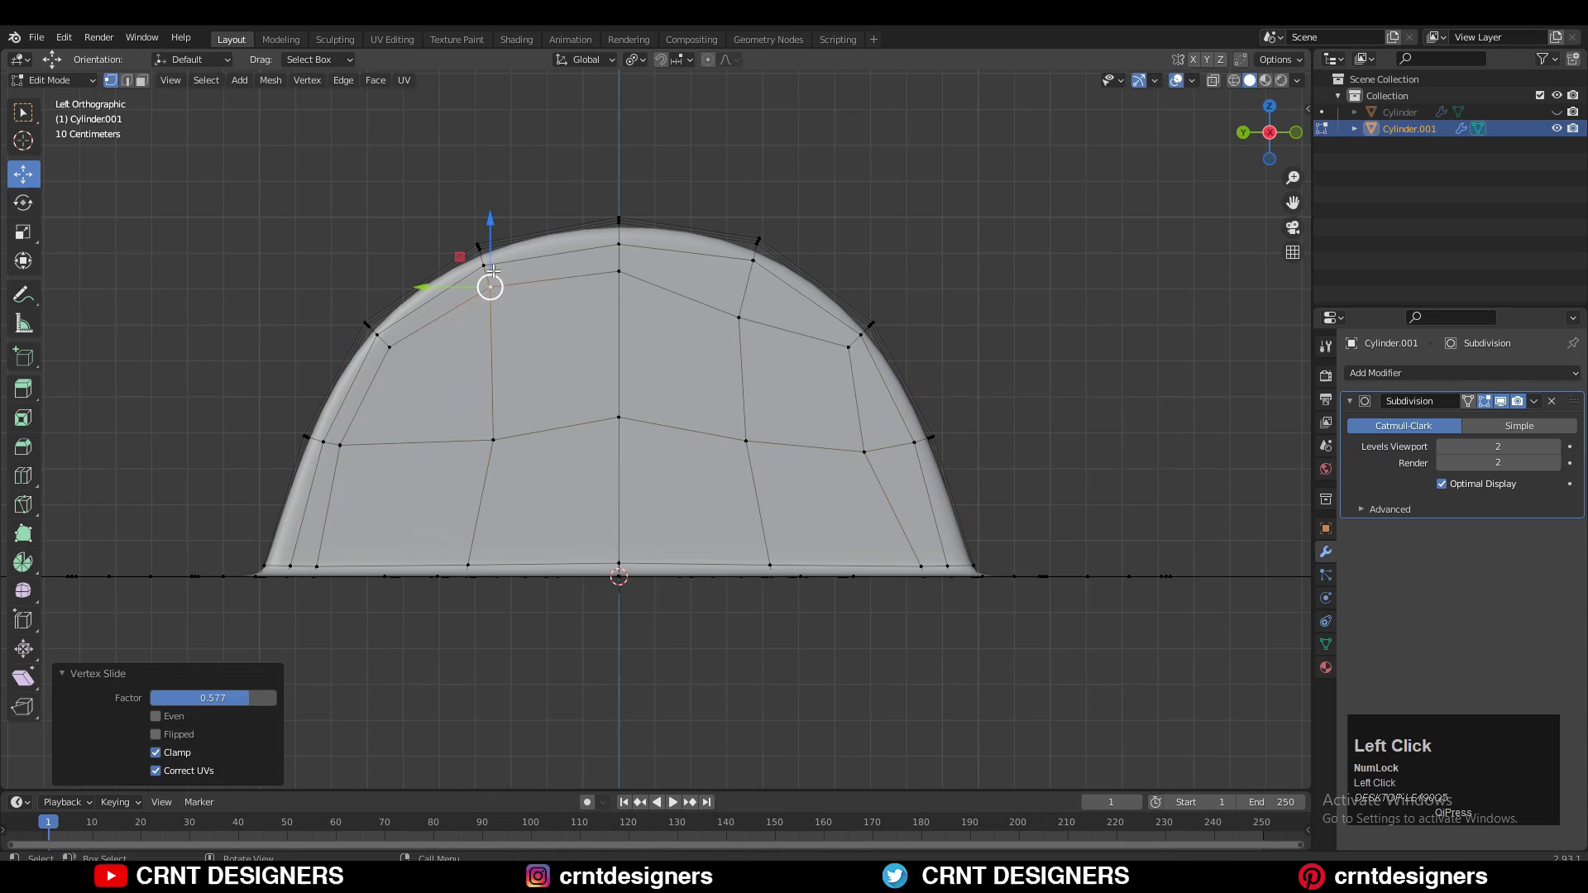
# - Slide the wide end face's top centre inner vertex toward the rim by a factor of about 0.406
pyautogui.click(632, 279)
pyautogui.press('g')
pyautogui.press('g')
pyautogui.click(629, 251)
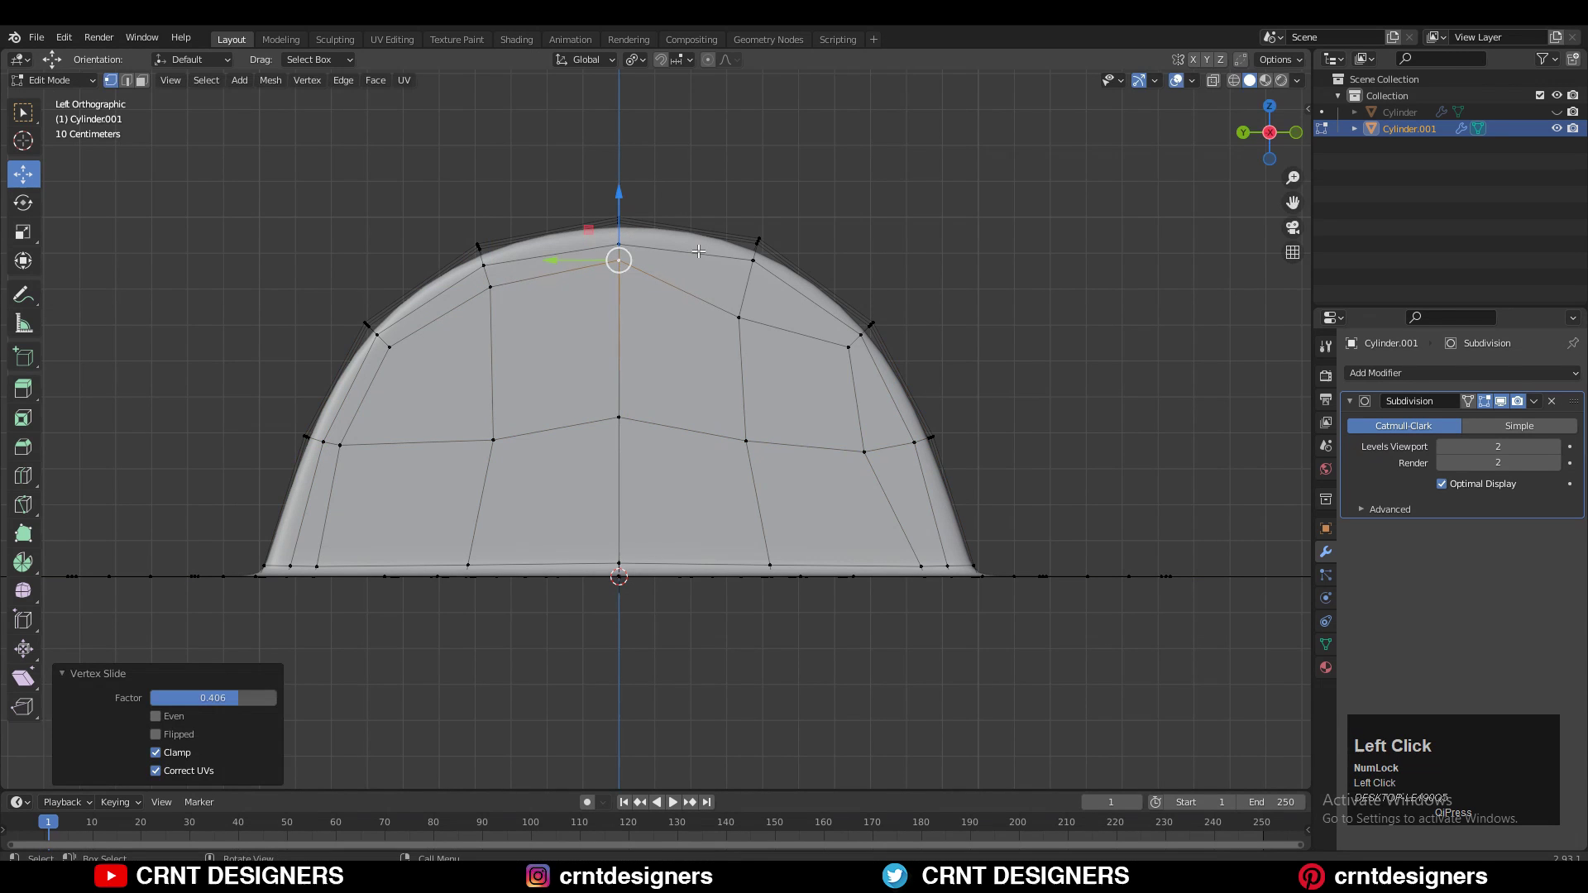
# - Slide the narrow end face's middle-row vertex on the +Y side outward by a factor of about 0.49
pyautogui.click(1270, 133)
pyautogui.scroll(3, 798, 519)
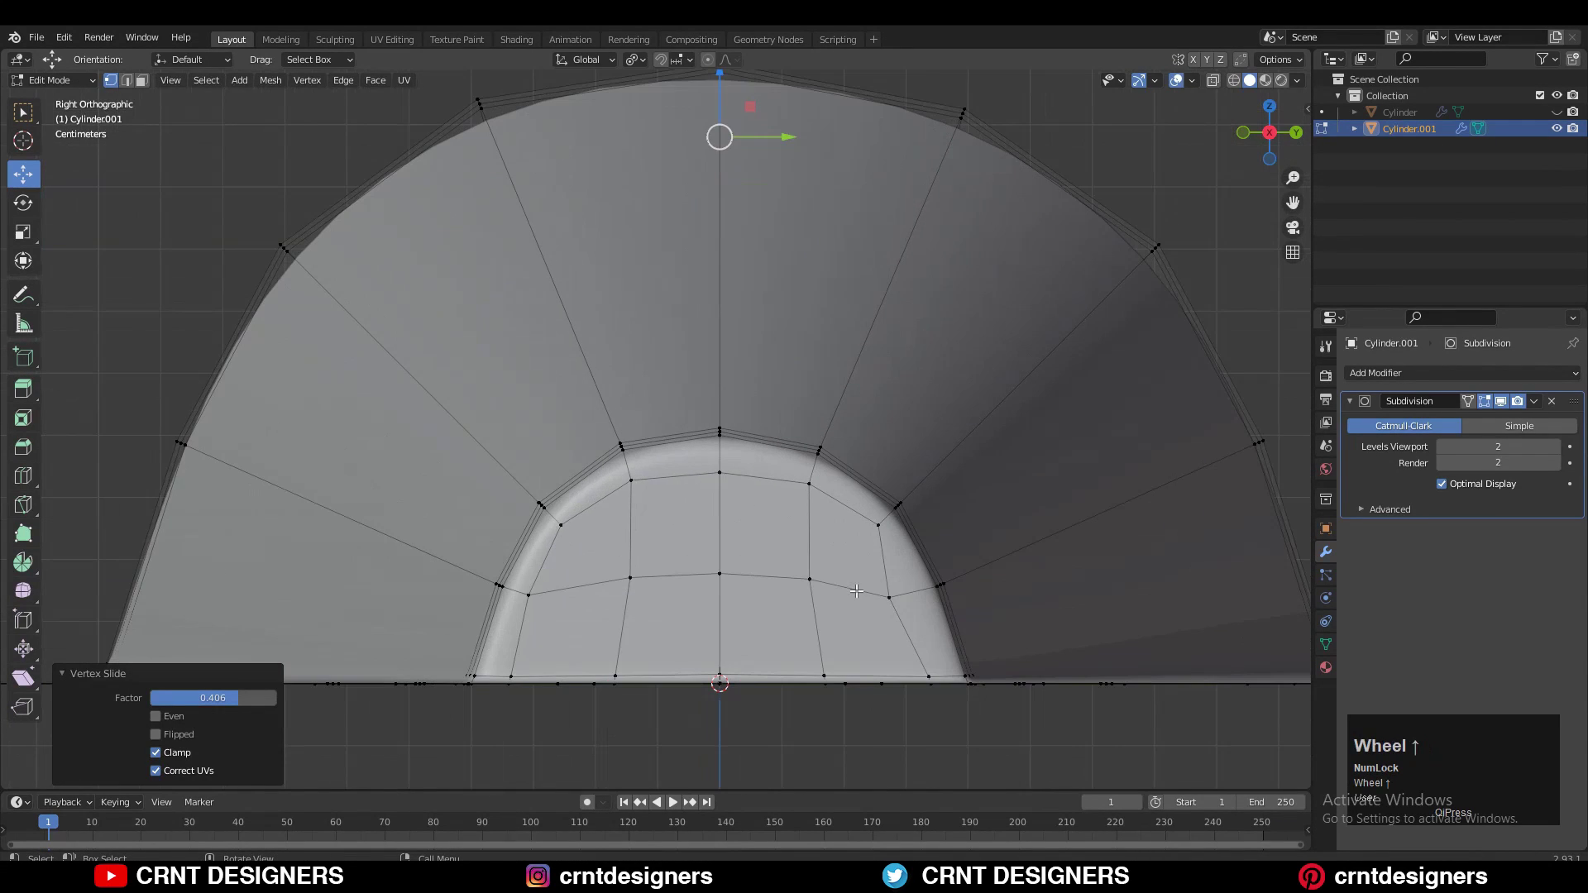
pyautogui.click(893, 596)
pyautogui.press('g')
pyautogui.press('g')
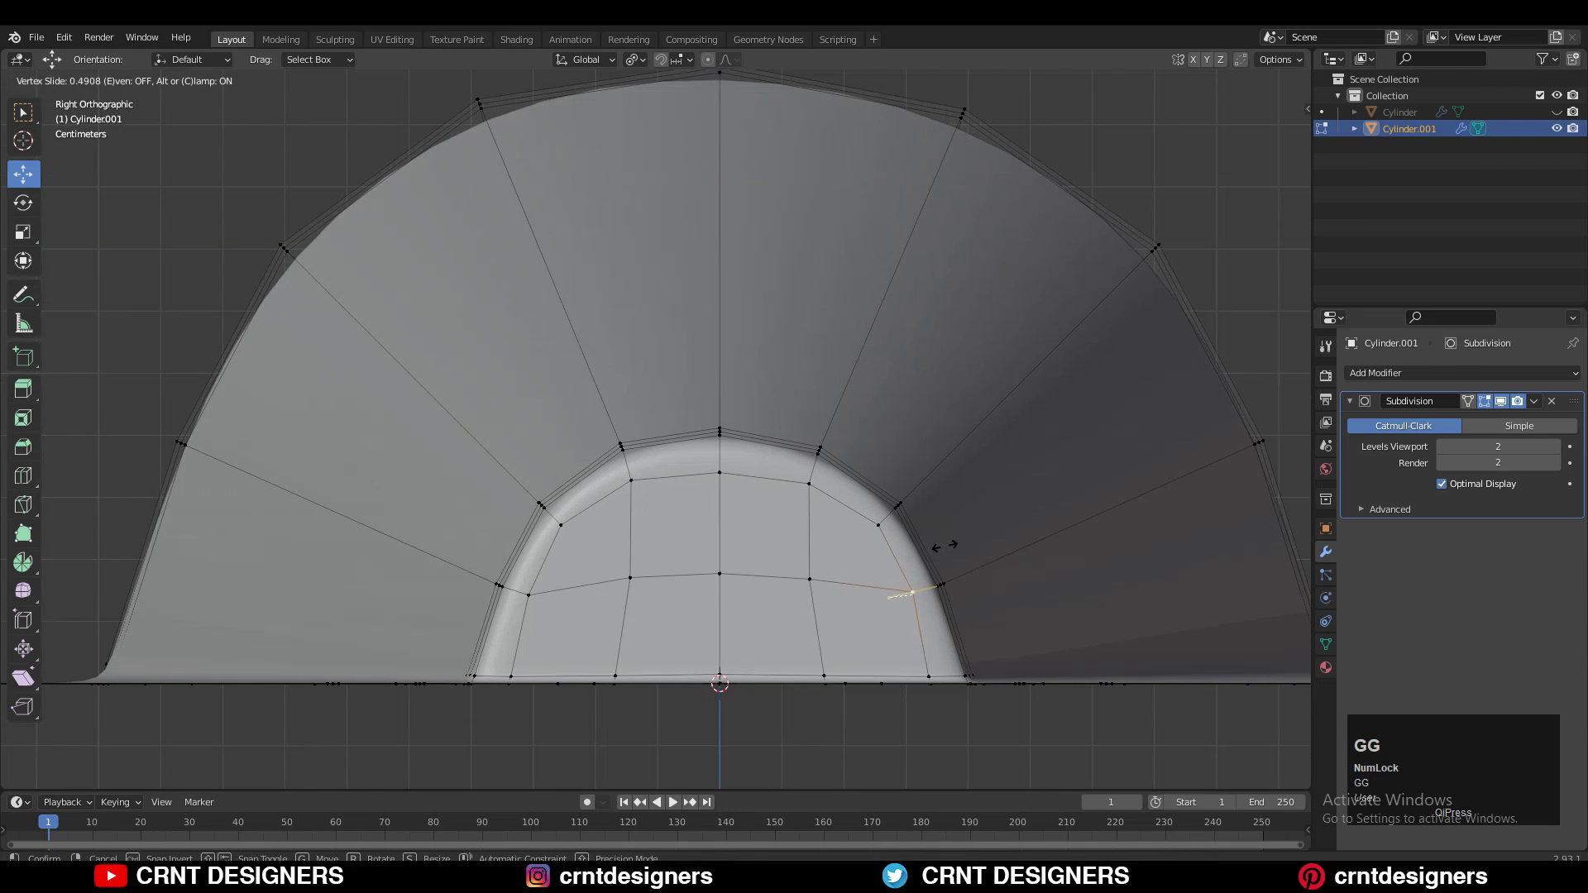
pyautogui.click(943, 545)
# - Slide the narrow end face's top centre inner vertex toward the rim by a factor of about 0.222
pyautogui.click(720, 465)
pyautogui.press('g')
pyautogui.press('g')
pyautogui.click(830, 469)
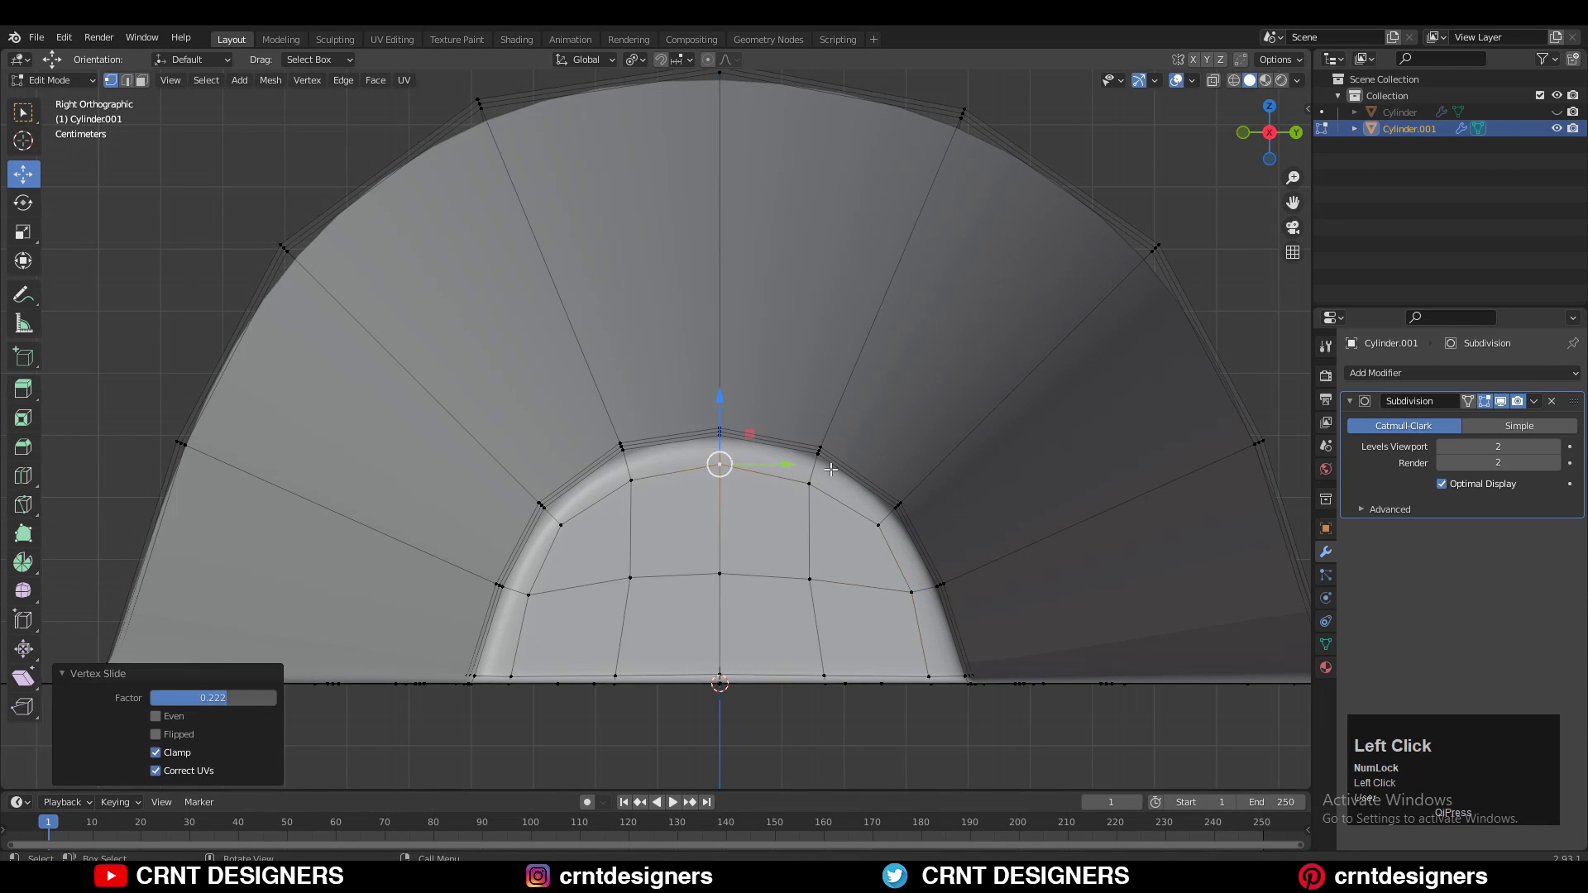
# - Symmetrize the whole mesh in the +Y to -Y direction
pyautogui.press('a')
pyautogui.click(1275, 135)
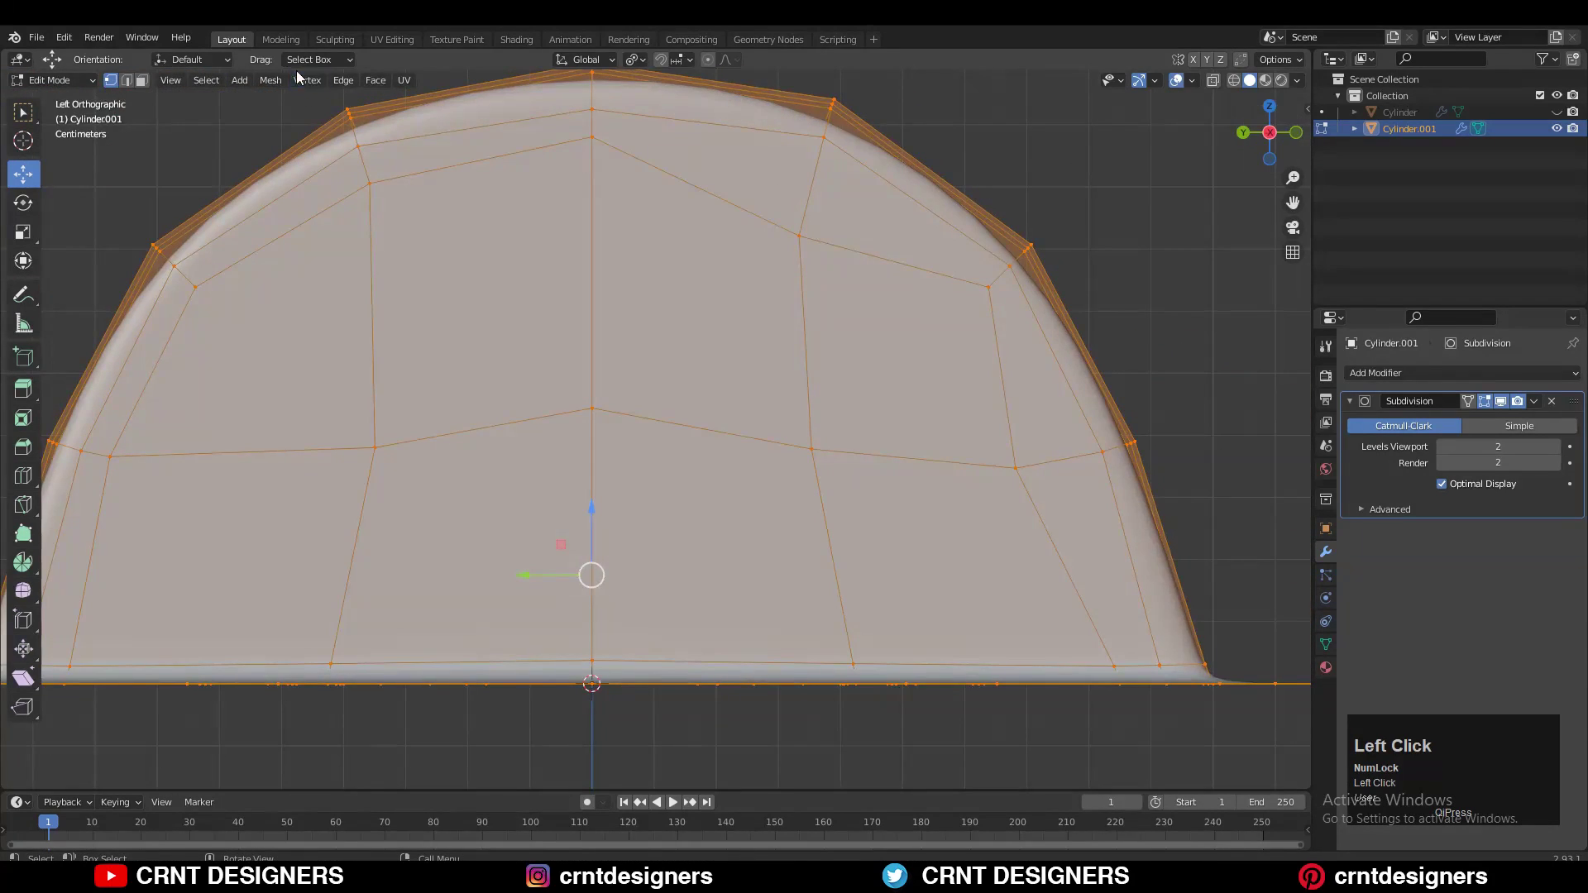
pyautogui.click(270, 81)
pyautogui.click(308, 311)
pyautogui.keyDown('ctrl'); pyautogui.moveTo(702, 199); pyautogui.dragTo(701, 311, button='middle'); pyautogui.keyUp('ctrl')
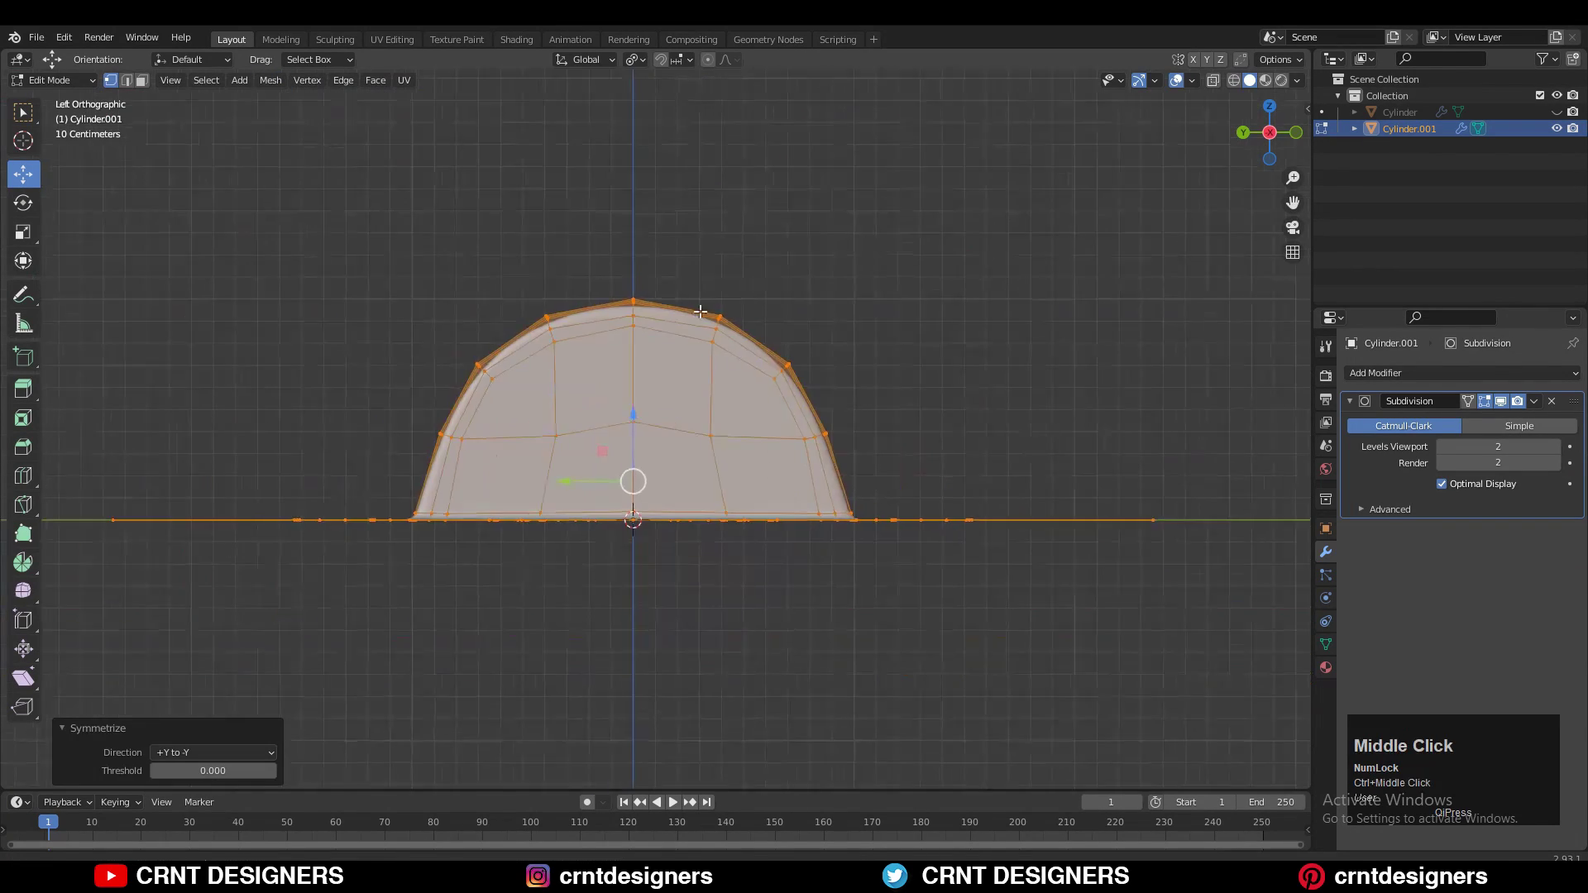
pyautogui.click(952, 273)
# - Examine the smoothed body and its wide end face in Object Mode
pyautogui.moveTo(1117, 182); pyautogui.dragTo(1044, 233, button='middle')
pyautogui.press('Tab')
pyautogui.scroll(-5, 1044, 233)
pyautogui.moveTo(991, 423); pyautogui.dragTo(720, 454, button='middle')
pyautogui.scroll(3, 812, 465)
pyautogui.scroll(2, 745, 439)
pyautogui.press('Tab')
# - Slide the wide end face's two middle-row vertices beside the centre line outward, the -Y one by a factor of about 0.117
pyautogui.press('3')
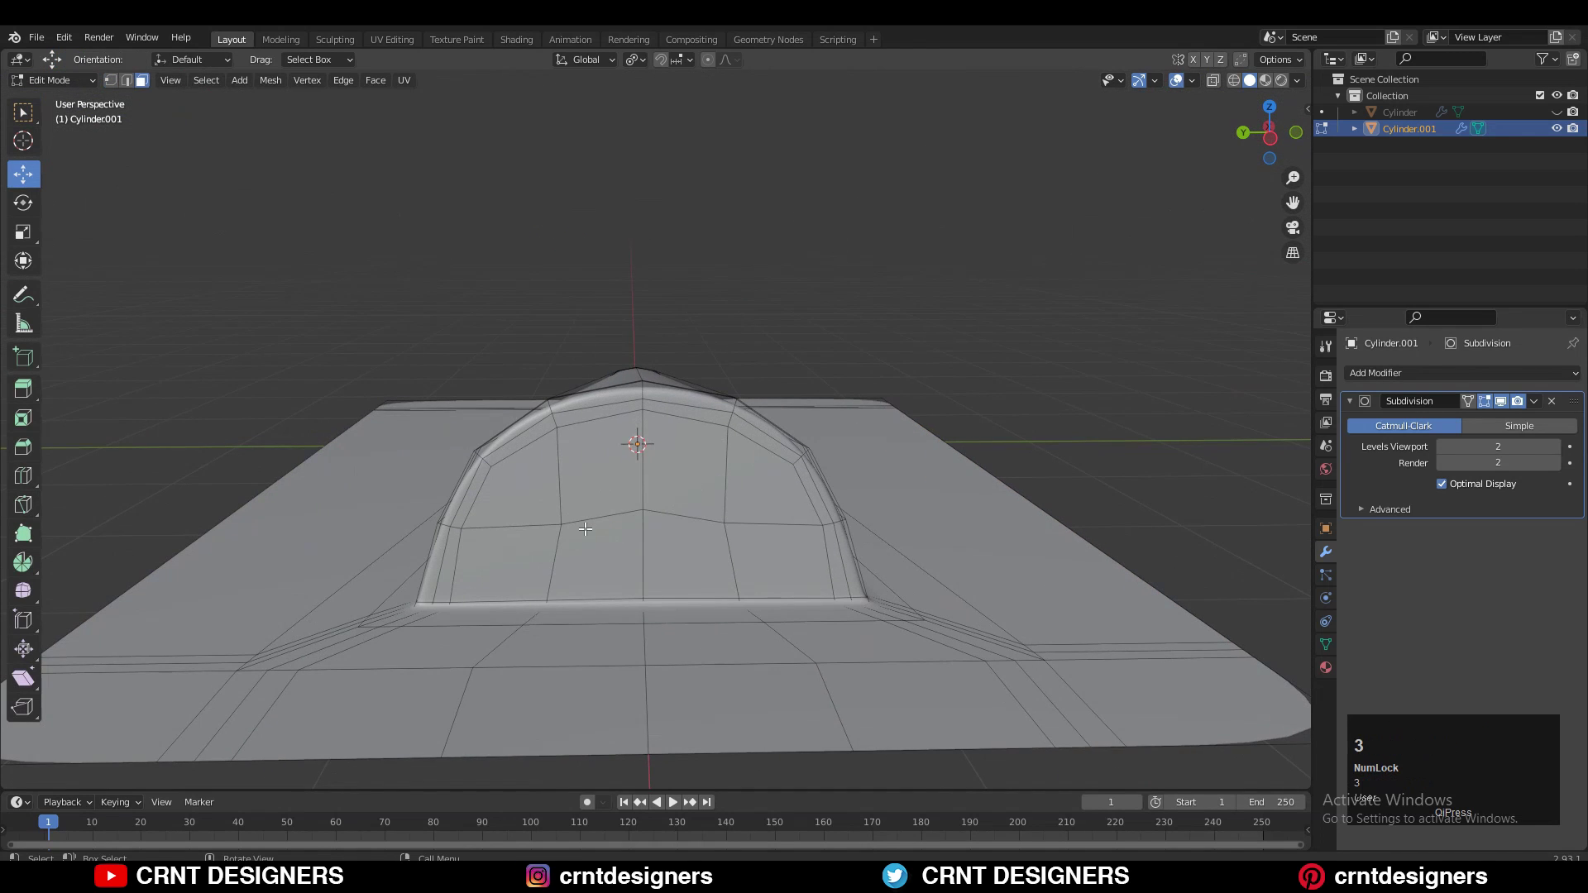
pyautogui.click(588, 532)
pyautogui.keyDown('shift'); pyautogui.moveTo(588, 531); pyautogui.dragTo(600, 488, button='middle'); pyautogui.keyUp('shift')
pyautogui.press('1')
pyautogui.click(570, 481)
pyautogui.press('g')
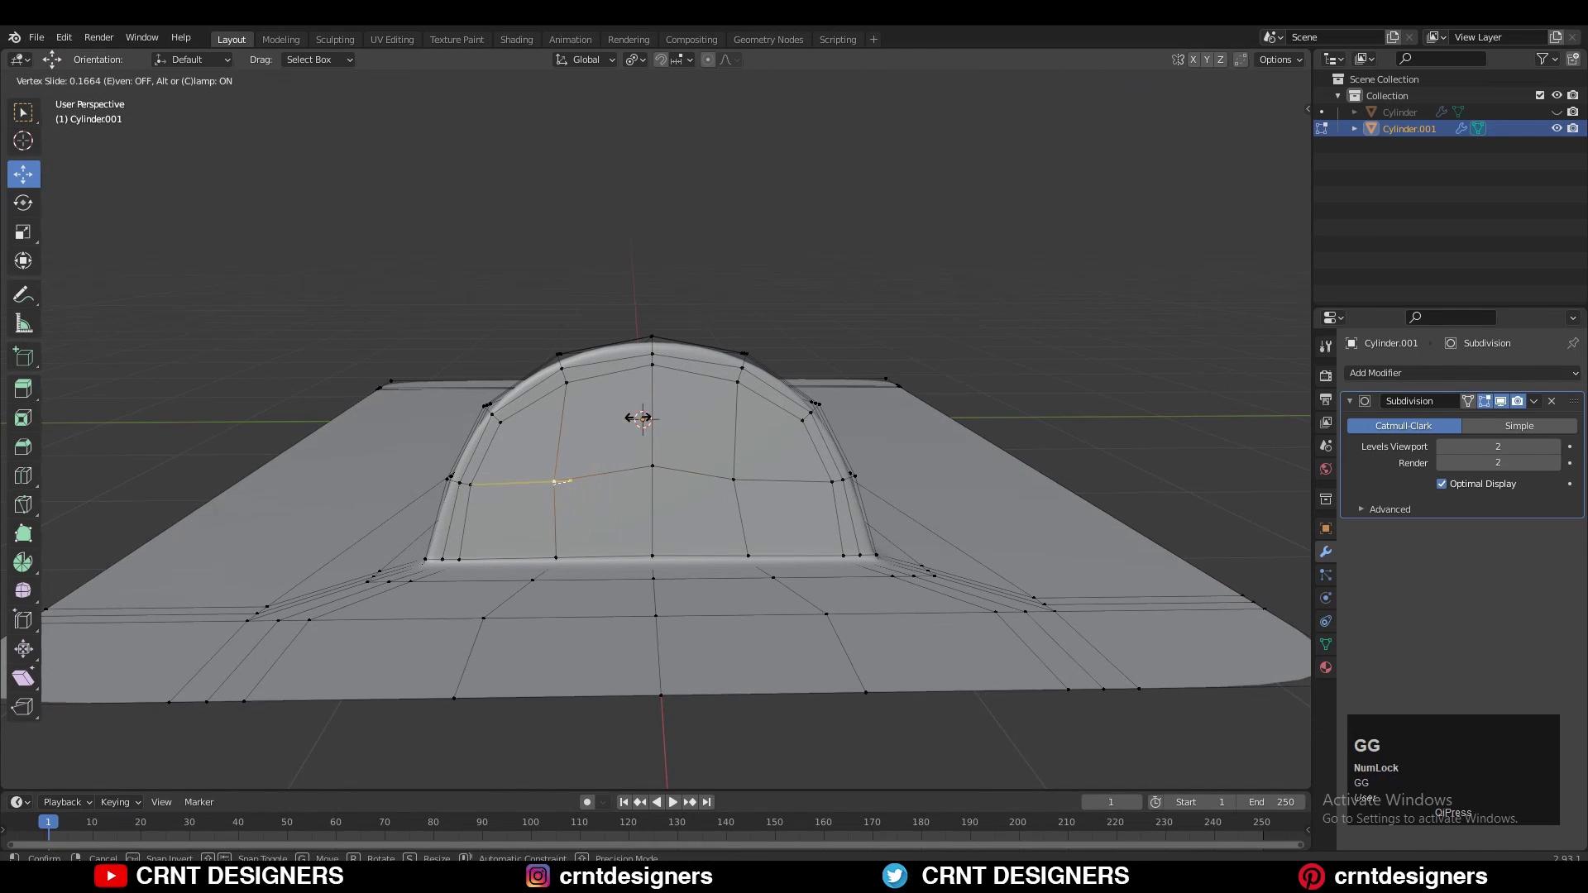
pyautogui.click(565, 482)
pyautogui.click(736, 478)
pyautogui.press('g')
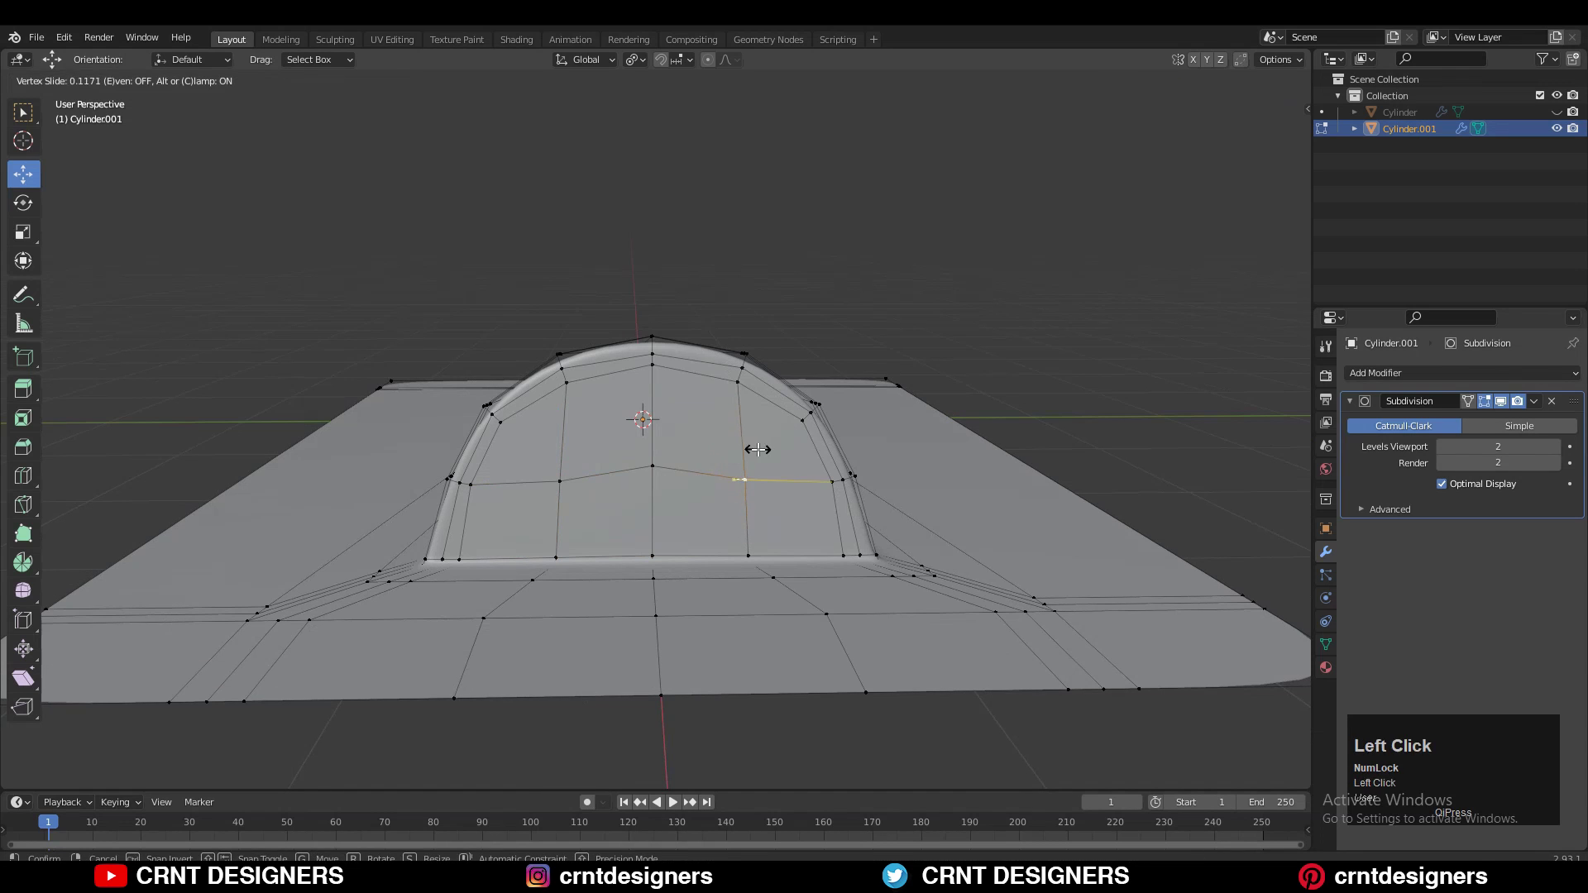
pyautogui.click(758, 449)
# - Slide the wide end face's middle-row centre vertex downward by a factor of about 0.102 to level the row
pyautogui.click(652, 466)
pyautogui.press('g')
pyautogui.press('g')
pyautogui.click(665, 447)
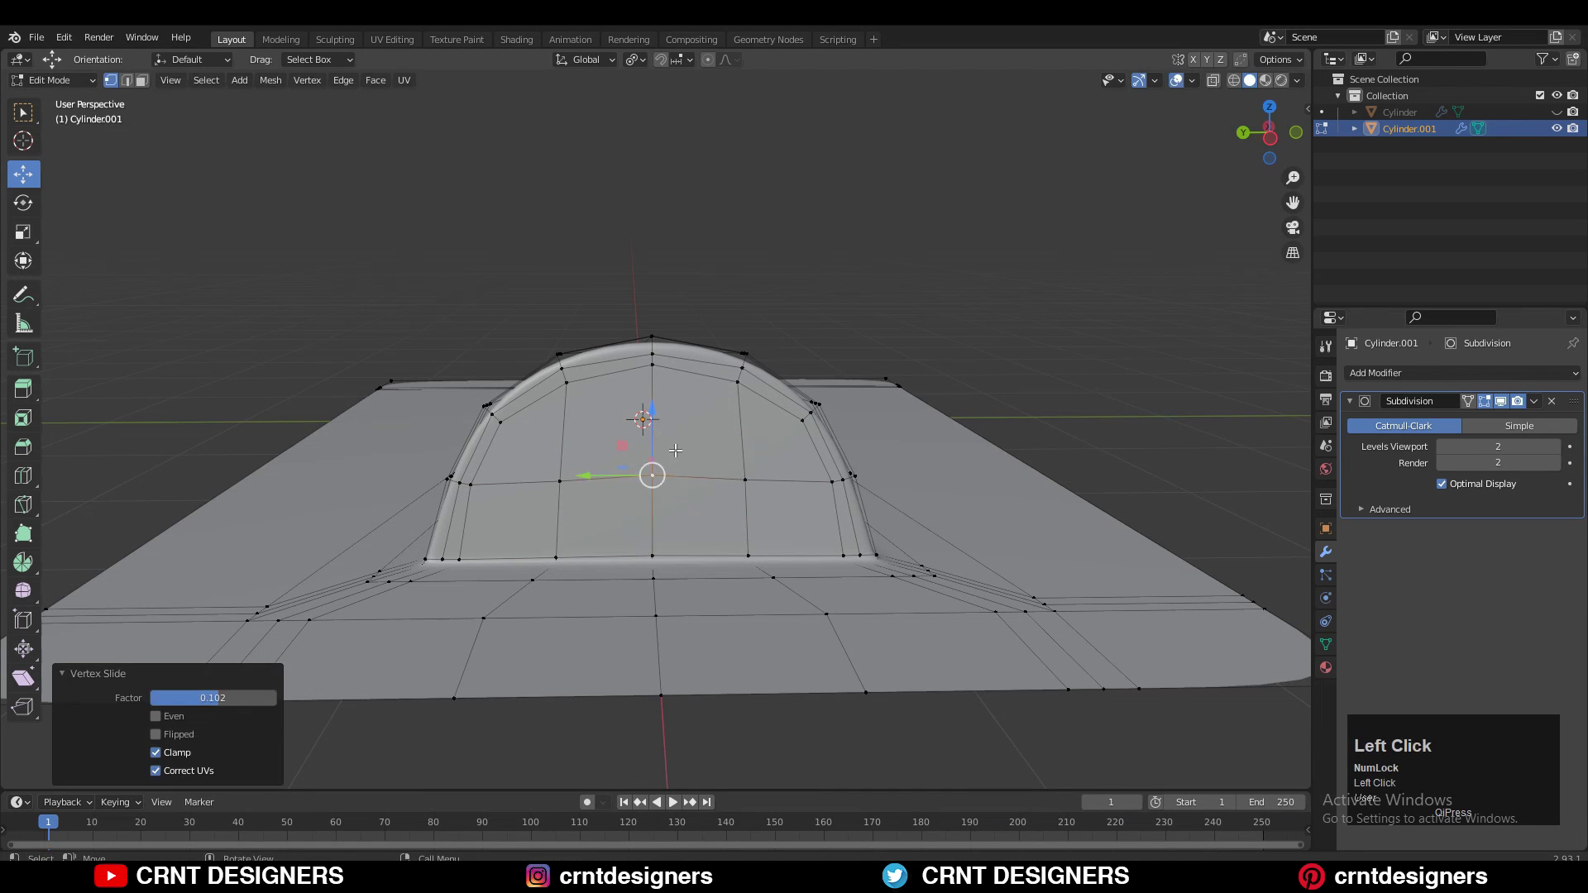
# - Inset the four central faces of the wide end face by about 0.044 m
pyautogui.press('3')
pyautogui.moveTo(579, 398); pyautogui.dragTo(728, 538)
pyautogui.keyDown('ctrl'); pyautogui.moveTo(917, 475); pyautogui.dragTo(917, 418, button='middle'); pyautogui.keyUp('ctrl')
pyautogui.click(855, 427)
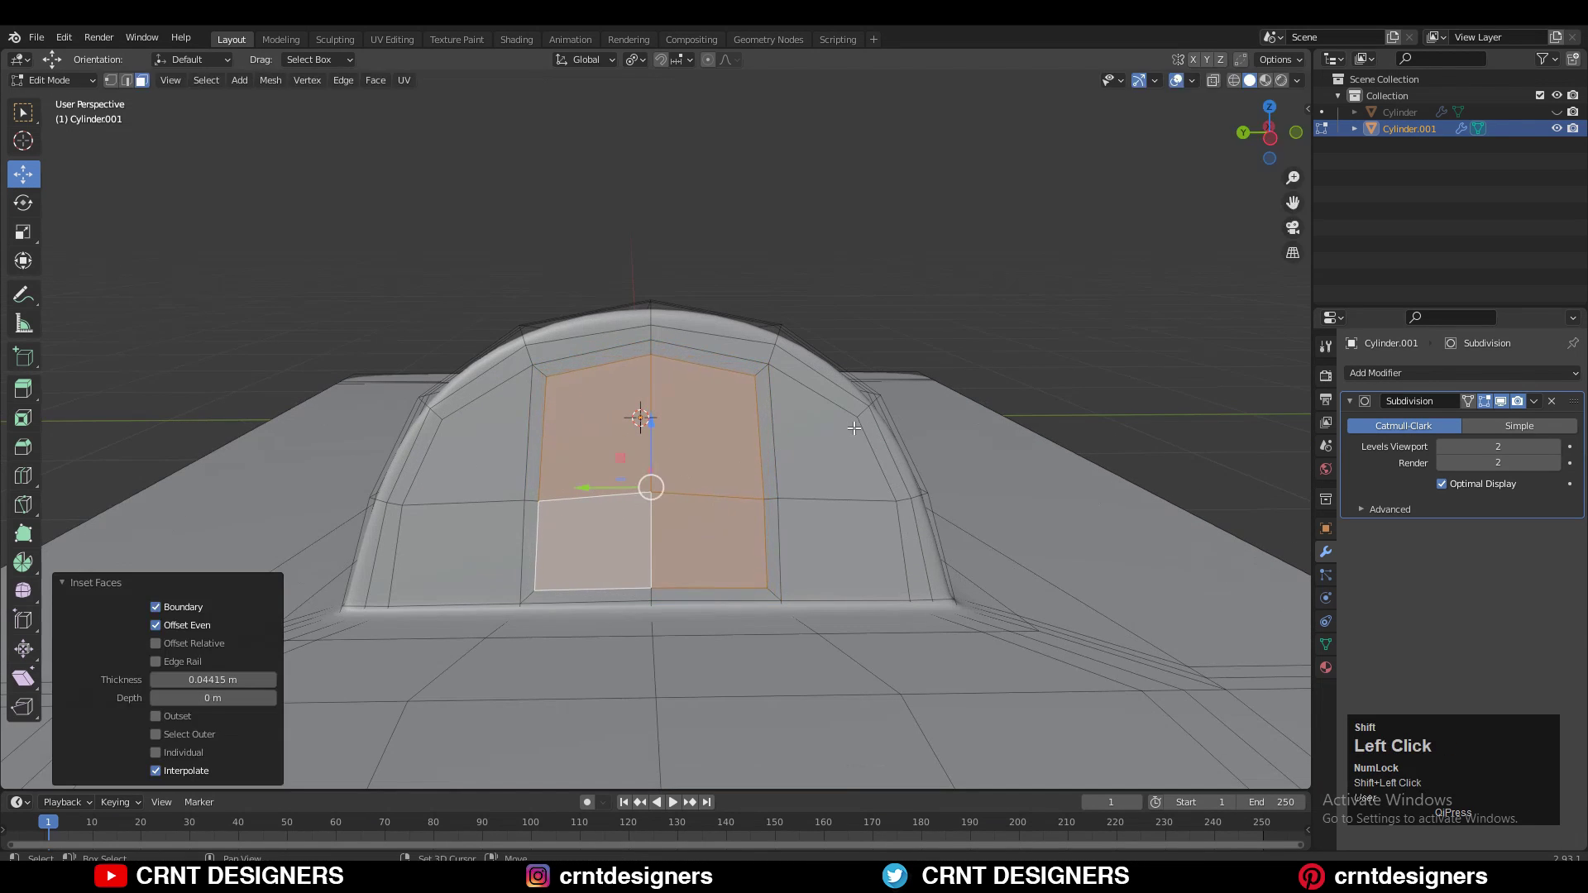
# - Shape the four inset faces into a circle with LoopTools and scale them by about 0.762
pyautogui.rightClick(777, 107)
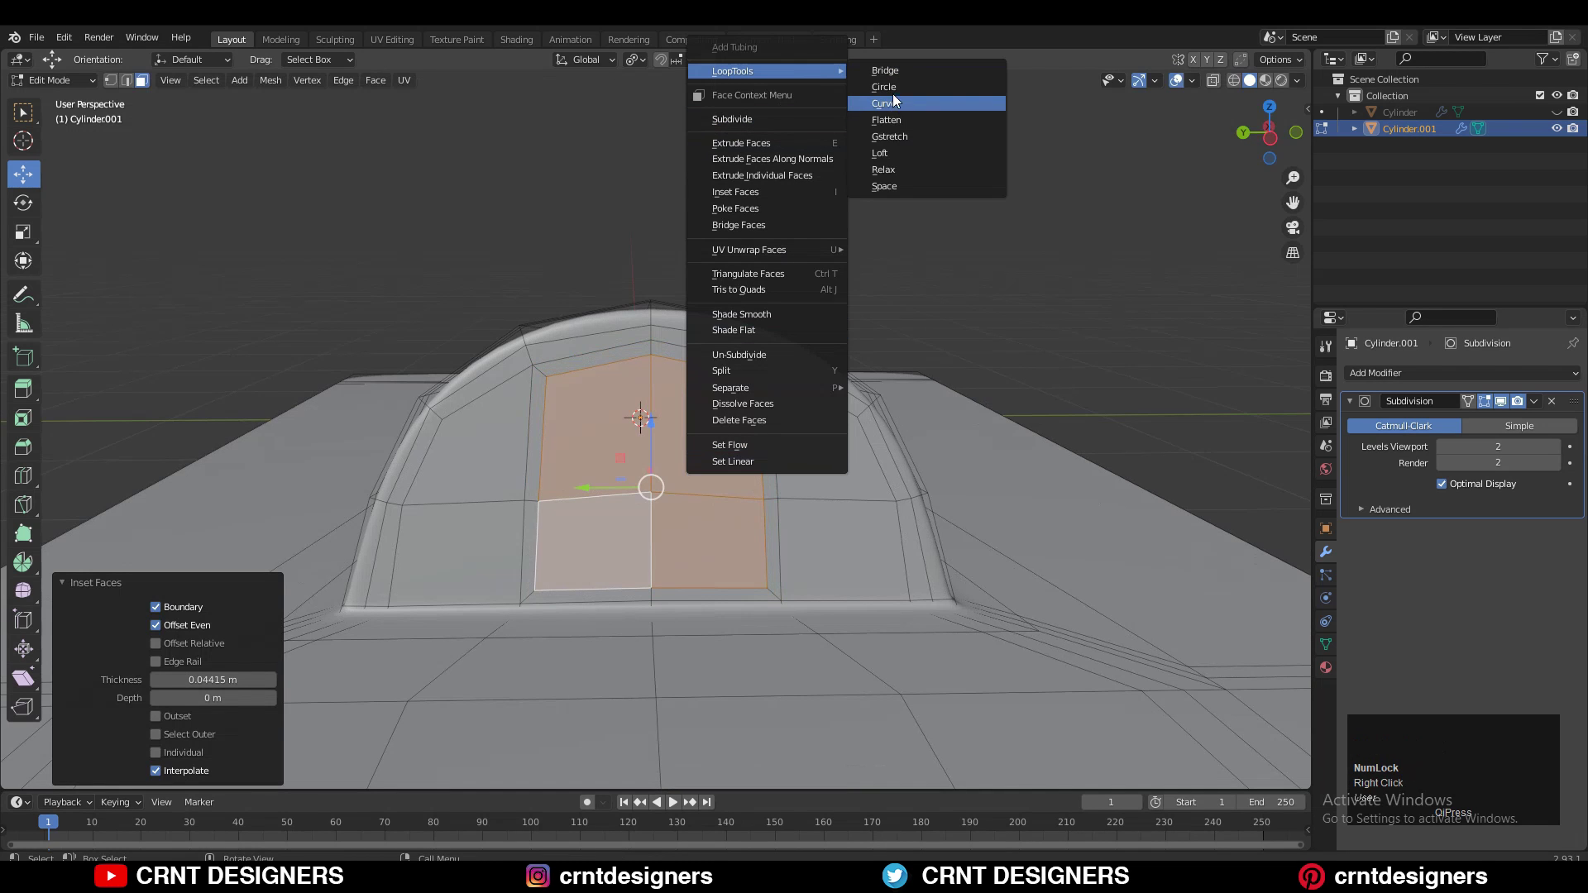
pyautogui.click(898, 88)
pyautogui.press('s')
pyautogui.click(825, 341)
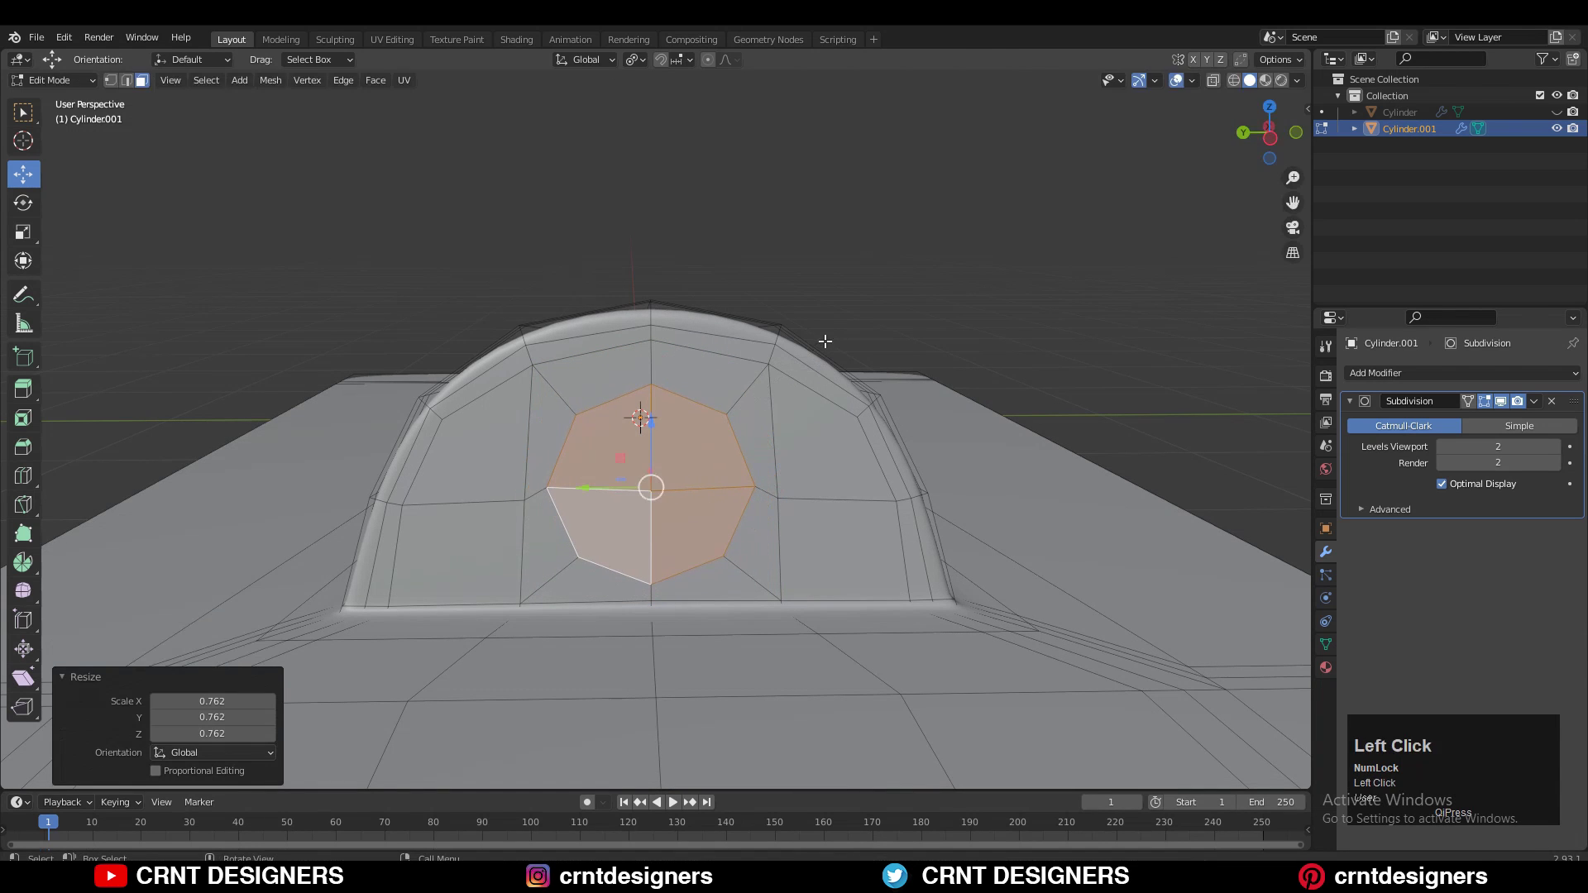
# - Inset the circular faces twice, first by about 0.0196 m, and push them inward about 0.035 m along X
pyautogui.click(967, 381)
pyautogui.scroll(3, 648, 507)
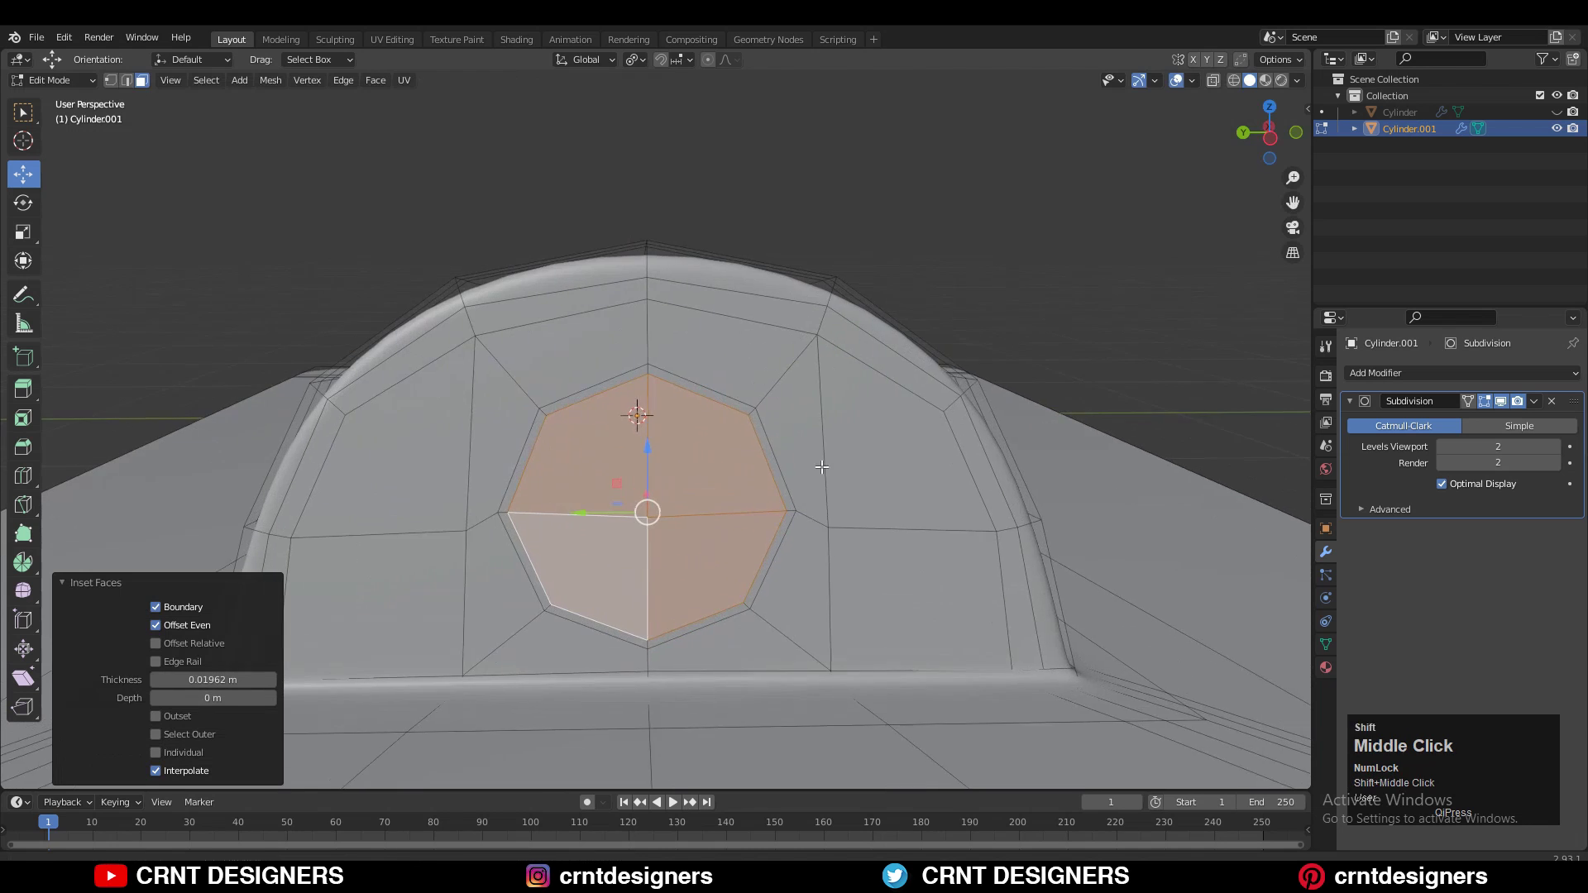
pyautogui.press('i')
pyautogui.click(875, 424)
pyautogui.moveTo(874, 423); pyautogui.dragTo(744, 439, button='middle')
pyautogui.moveTo(453, 546); pyautogui.dragTo(464, 542)
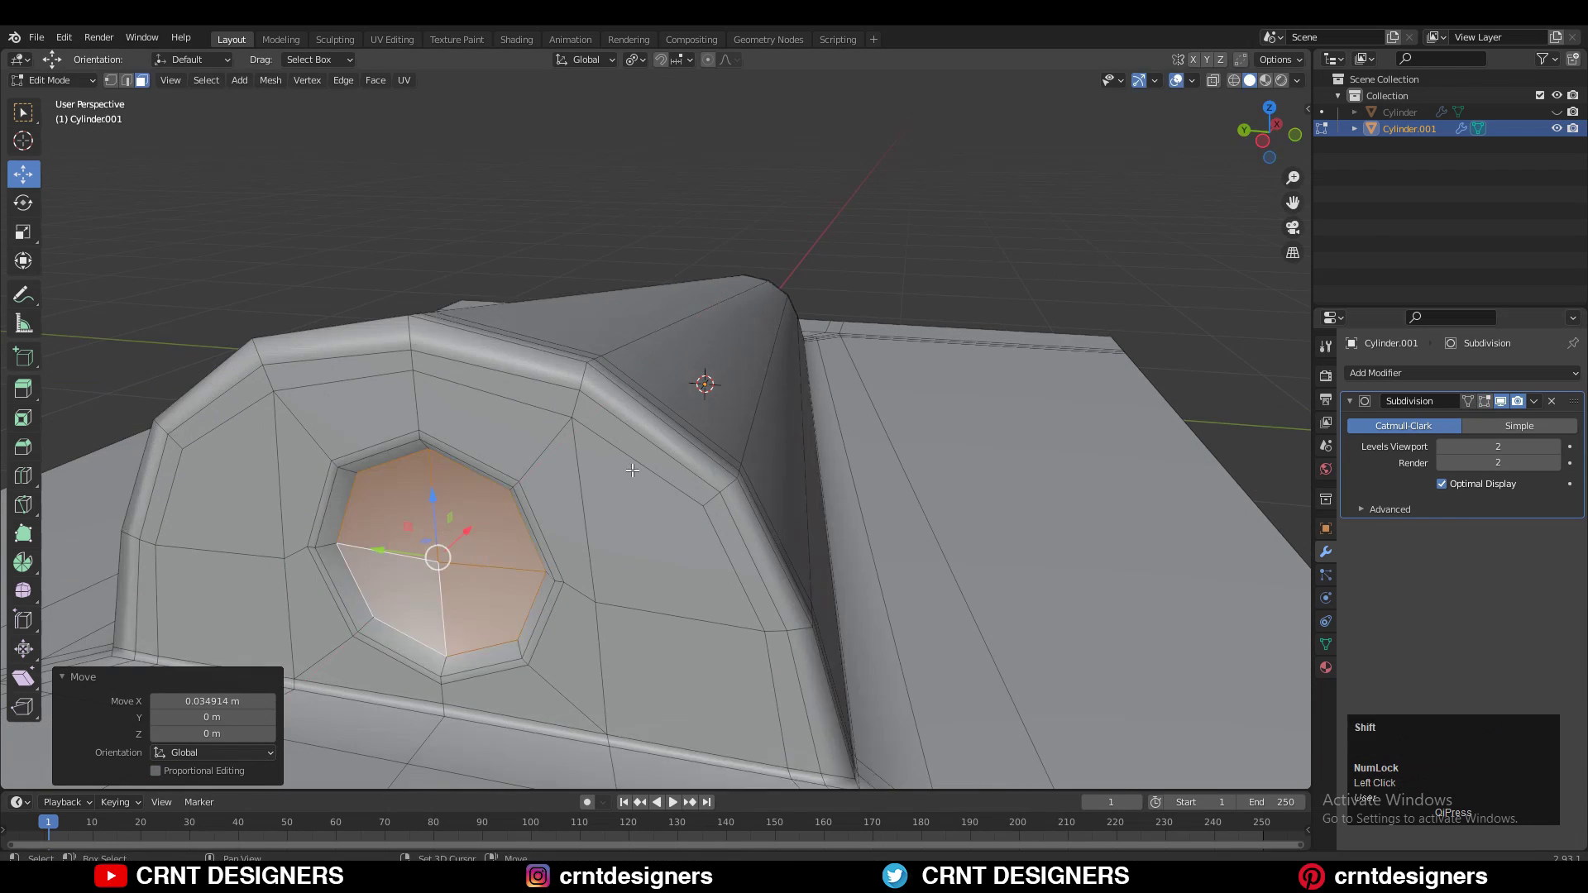
# - Scale down the recessed circular faces and extrude them deep into the body to form a hole
pyautogui.moveTo(579, 463); pyautogui.dragTo(728, 447, button='middle')
pyautogui.press('s')
pyautogui.click(728, 447)
pyautogui.press('e')
pyautogui.click(712, 414)
pyautogui.moveTo(577, 380); pyautogui.dragTo(608, 407, button='middle')
pyautogui.moveTo(579, 382); pyautogui.dragTo(594, 372)
# - Select the sloped face ring around the hole's rim and check the smoothed hole in Object Mode
pyautogui.keyDown('alt'); pyautogui.click(609, 352); pyautogui.keyUp('alt')
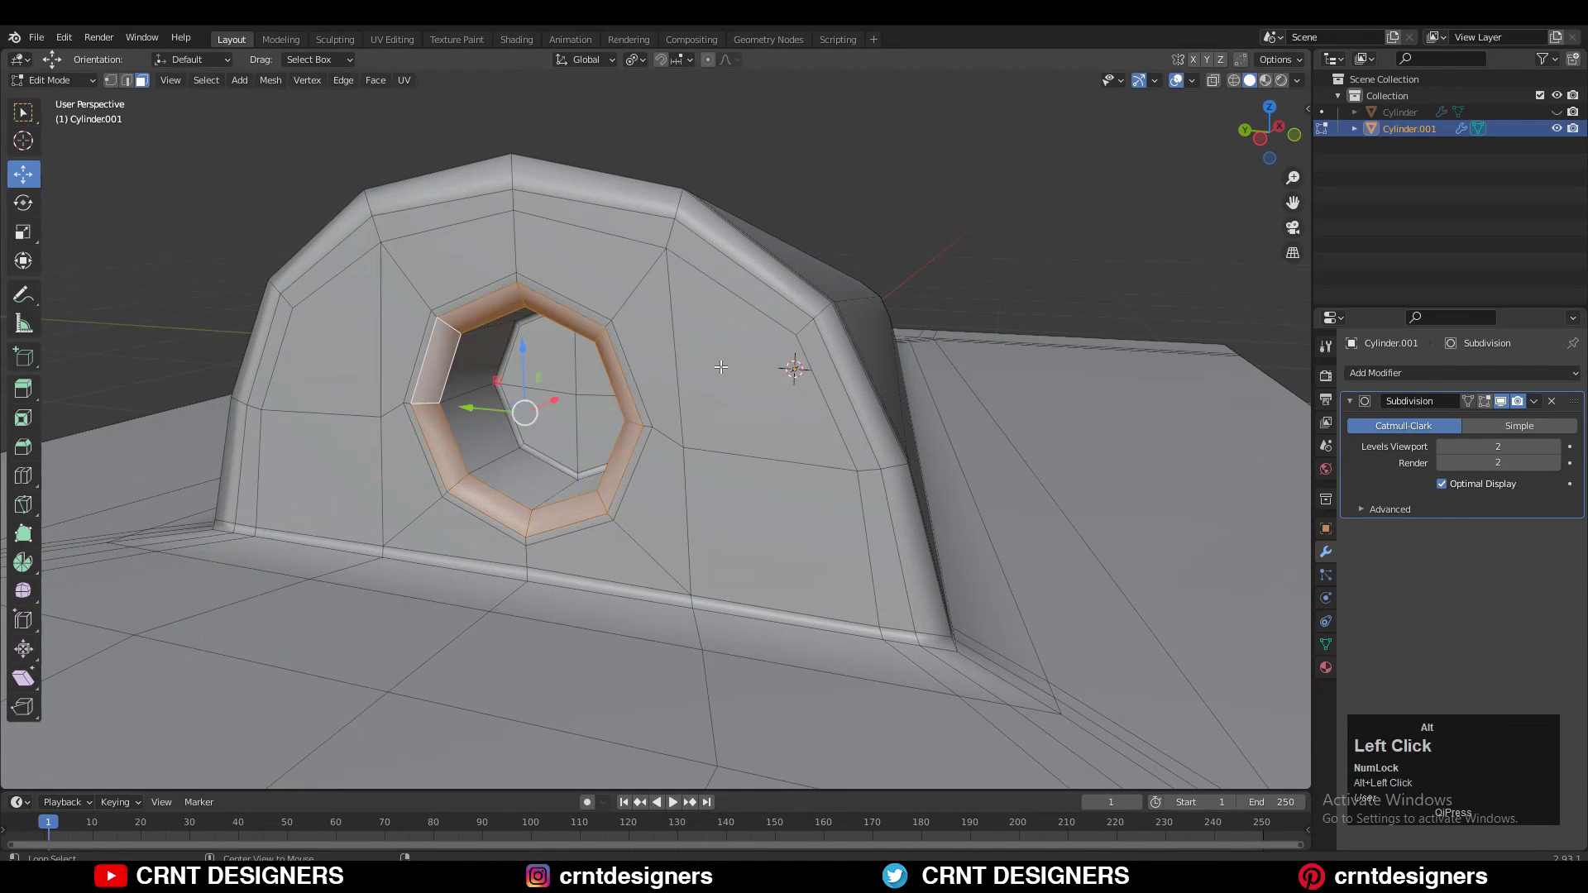
pyautogui.keyDown('alt'); pyautogui.click(579, 339); pyautogui.keyUp('alt')
pyautogui.press('Tab')
pyautogui.moveTo(669, 322); pyautogui.dragTo(1135, 191, button='middle')
# - Extrude all four outer borders of the flat surface outward by 0.1 m each
pyautogui.click(1271, 127)
pyautogui.press('Tab')
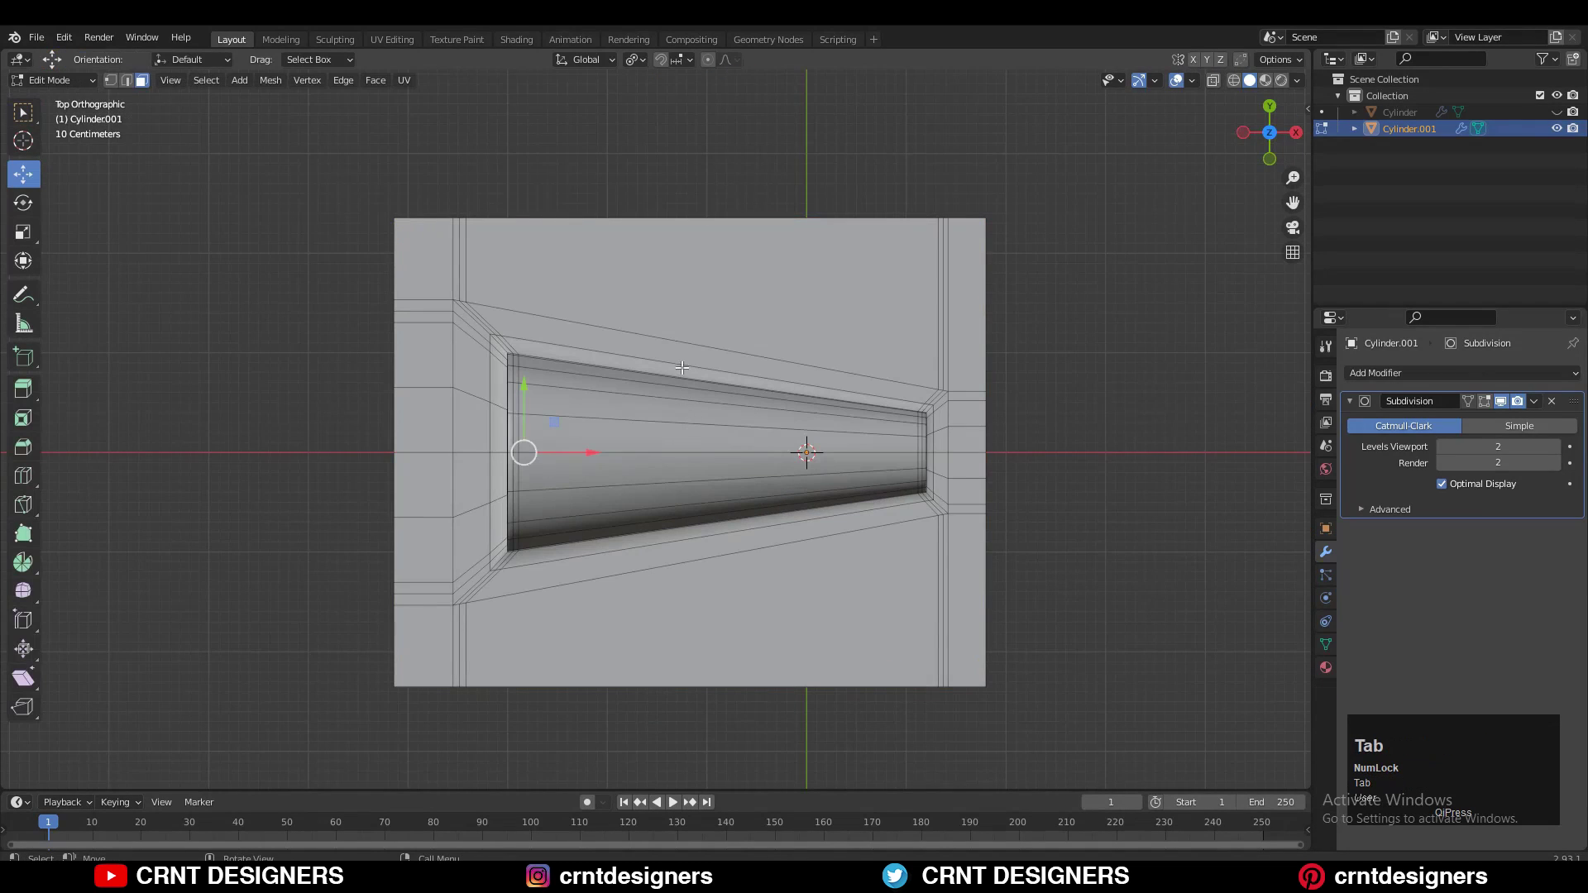
pyautogui.press('2')
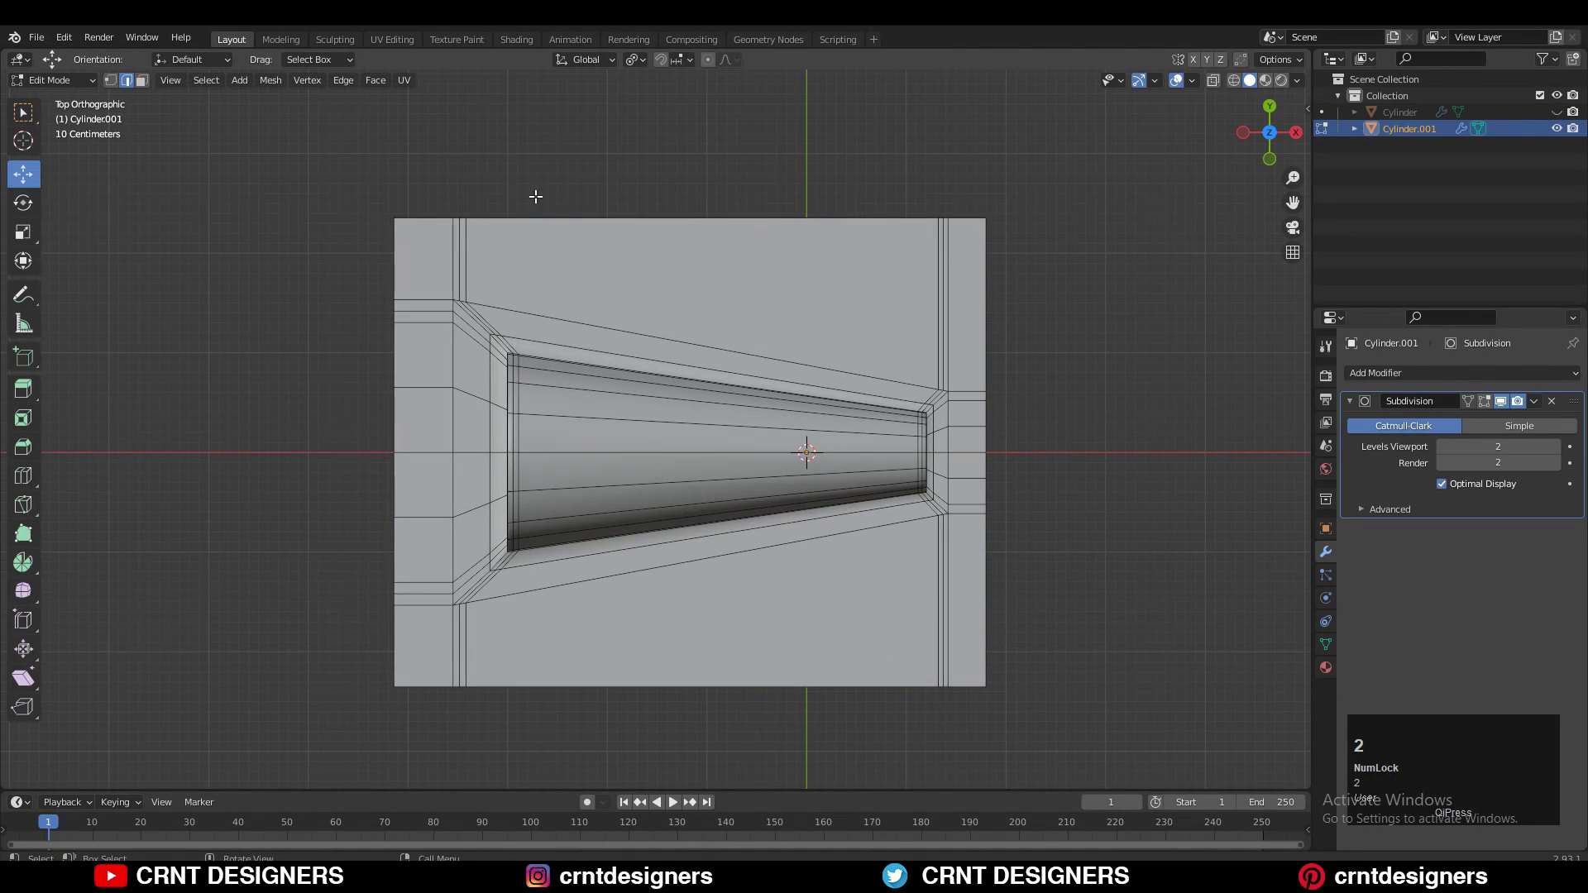
pyautogui.click(695, 165)
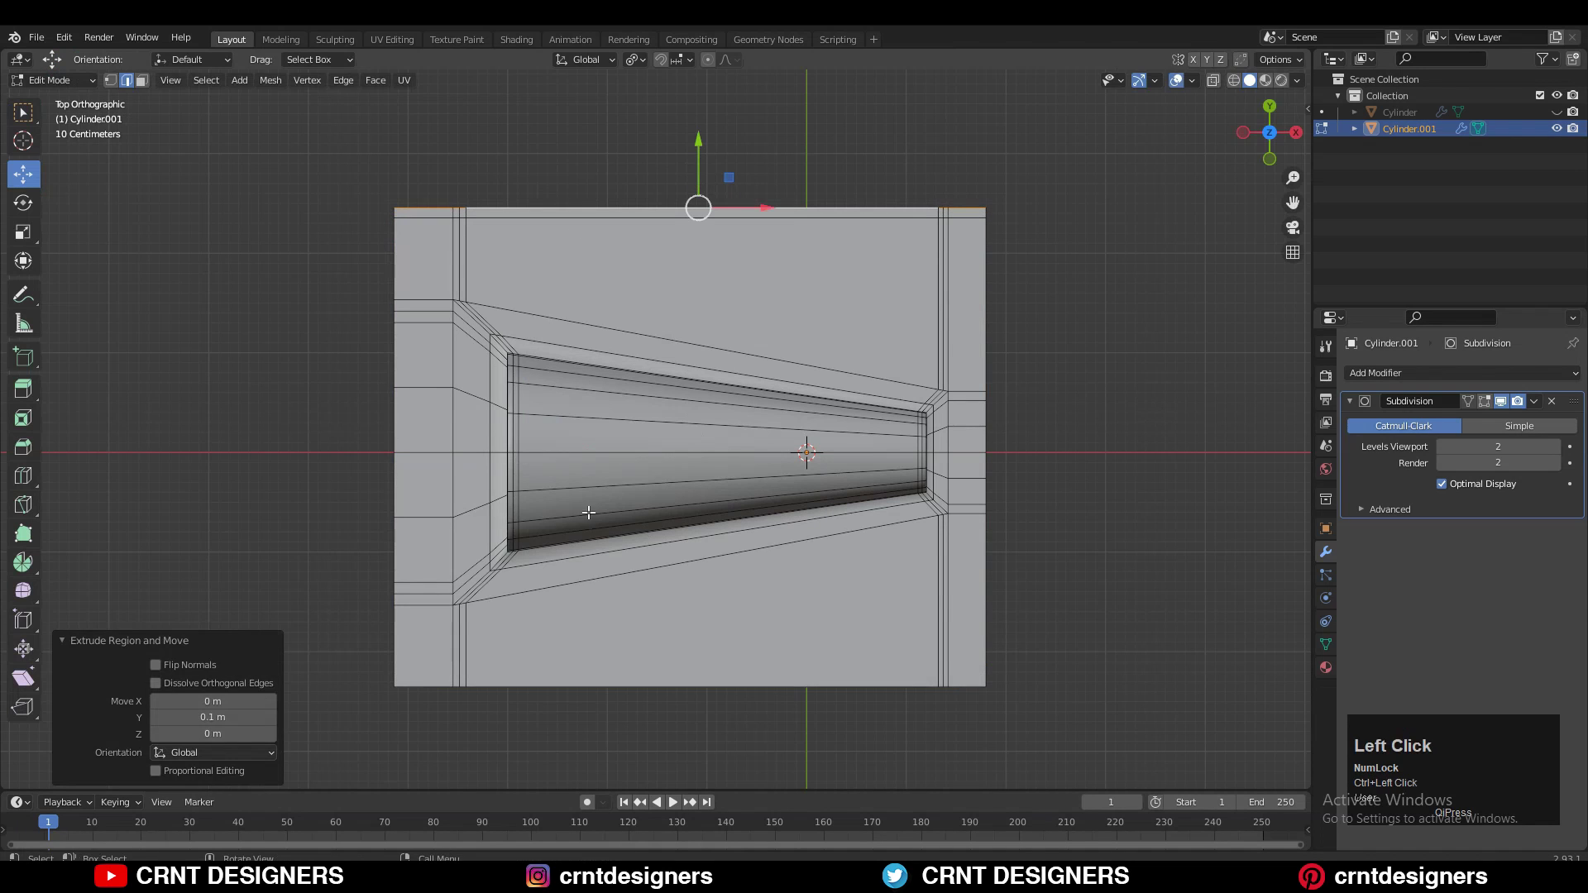
pyautogui.keyDown('alt'); pyautogui.click(385, 274); pyautogui.keyUp('alt')
pyautogui.click(460, 401)
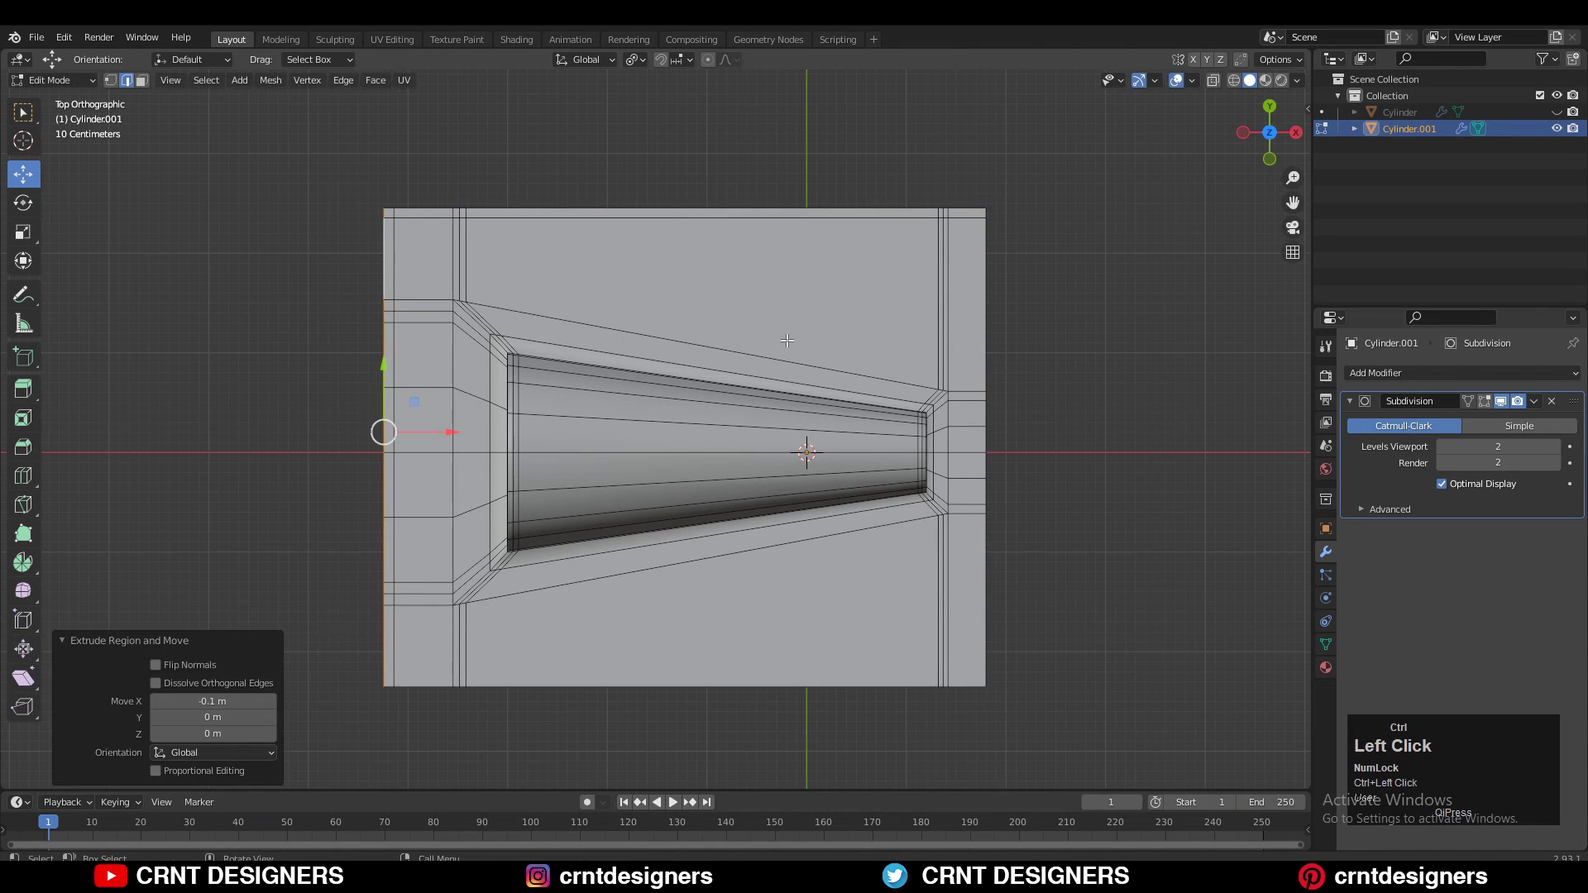
pyautogui.keyDown('alt'); pyautogui.click(976, 305); pyautogui.keyUp('alt')
pyautogui.click(1025, 337)
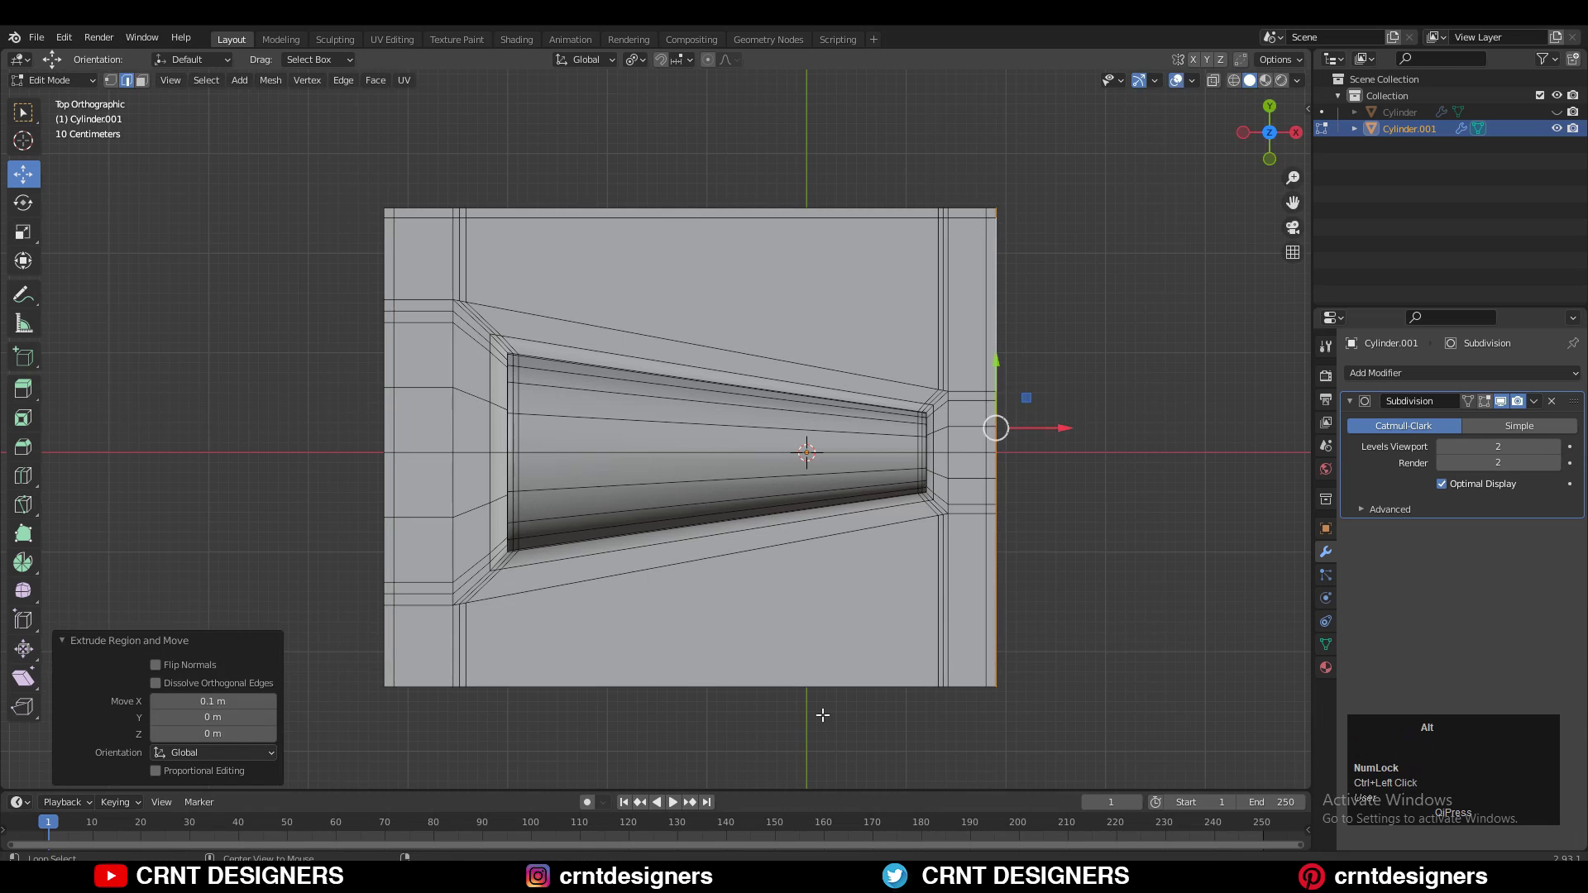
pyautogui.keyDown('alt'); pyautogui.click(758, 550); pyautogui.keyUp('alt')
pyautogui.click(756, 571)
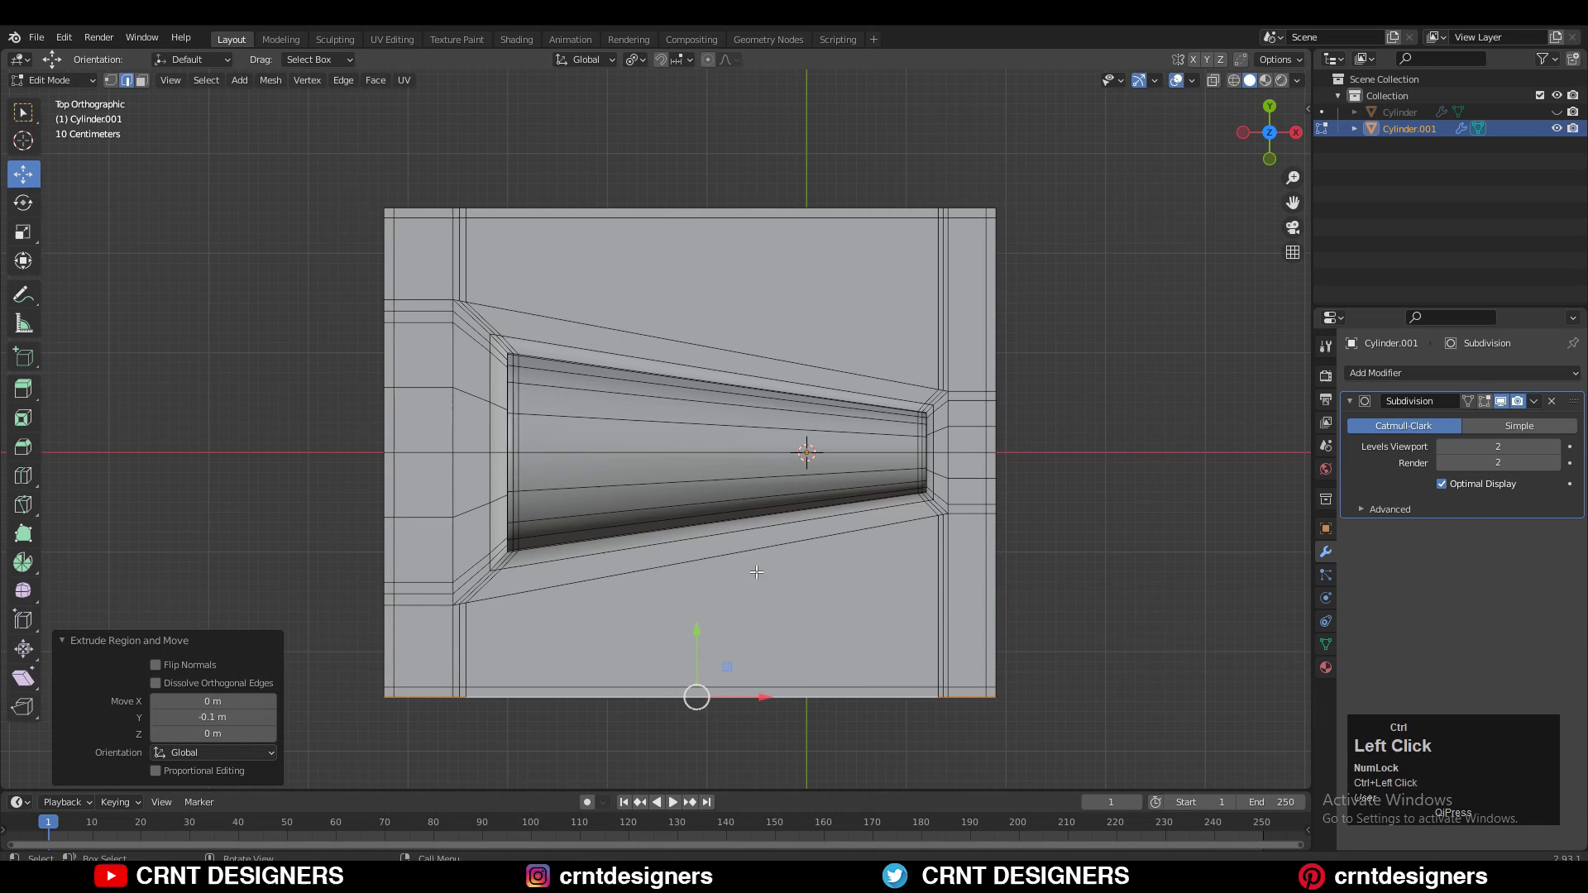
# - Add five evenly spaced loop cuts across the body and flat surface, and bevel them into narrow bands
pyautogui.click(639, 388)
pyautogui.rightClick(639, 385)
pyautogui.press('2')
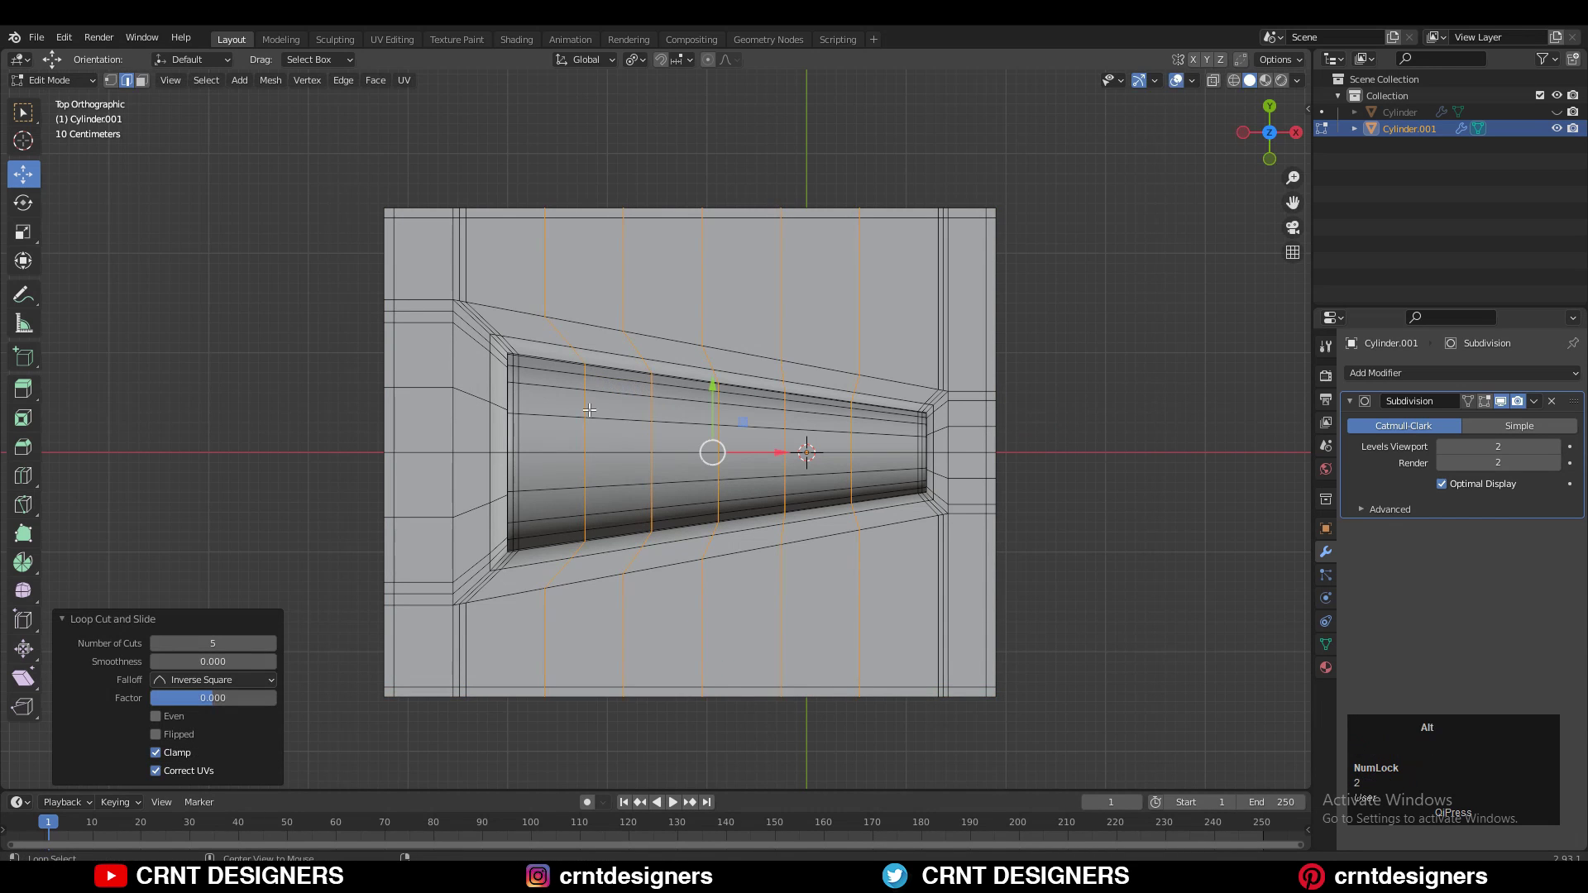
pyautogui.moveTo(713, 452); pyautogui.dragTo(790, 430, button='middle')
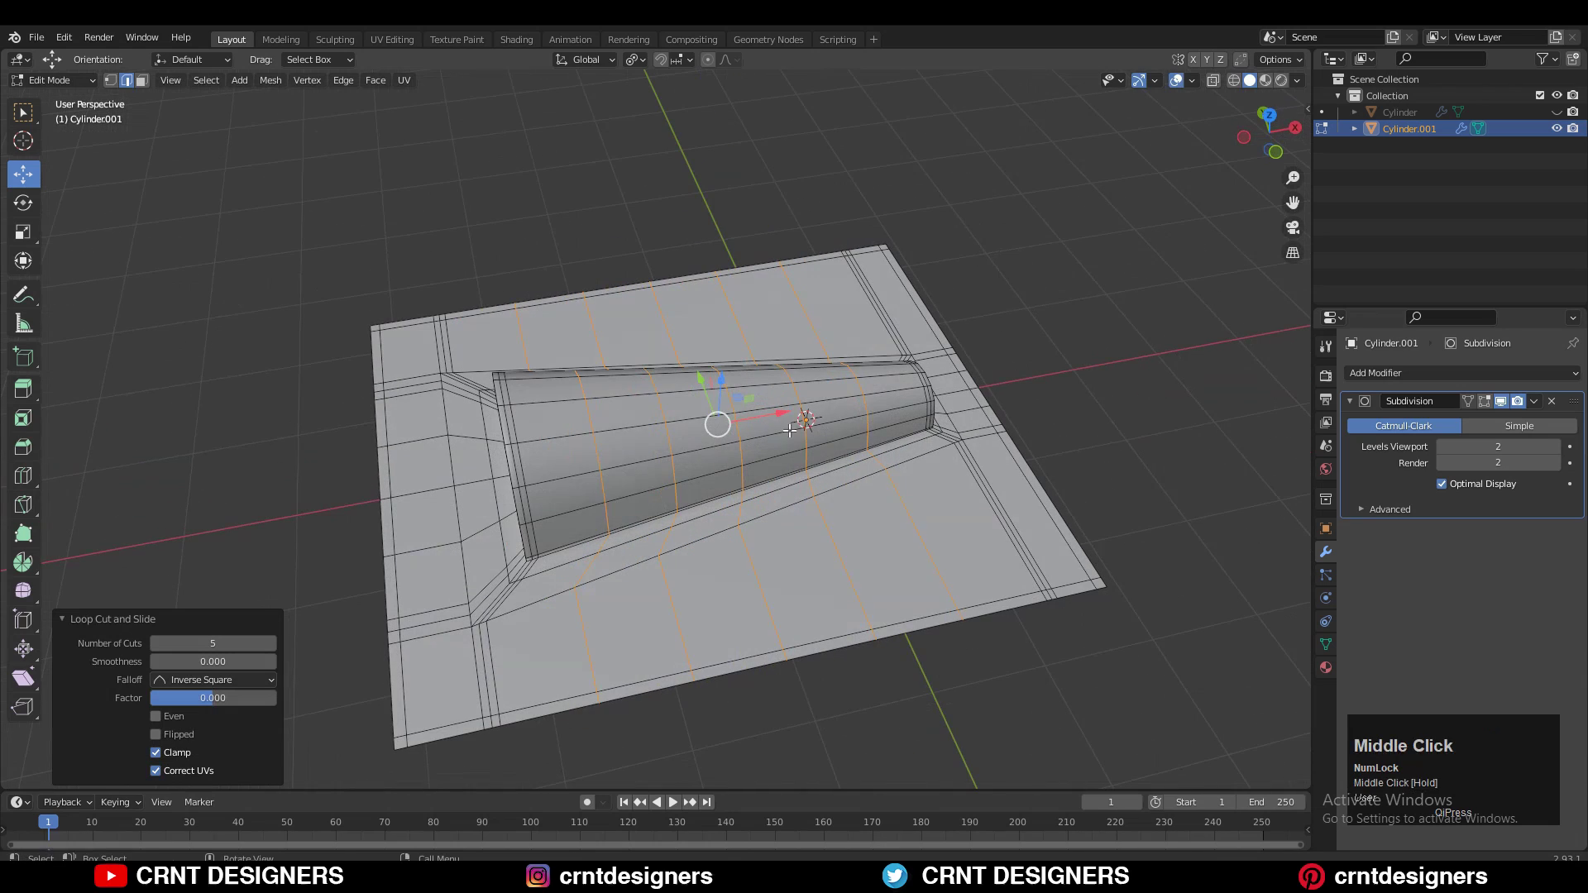
pyautogui.click(831, 409)
pyautogui.keyDown('ctrl'); pyautogui.moveTo(720, 563); pyautogui.dragTo(659, 616, button='middle'); pyautogui.keyUp('ctrl')
pyautogui.press('3')
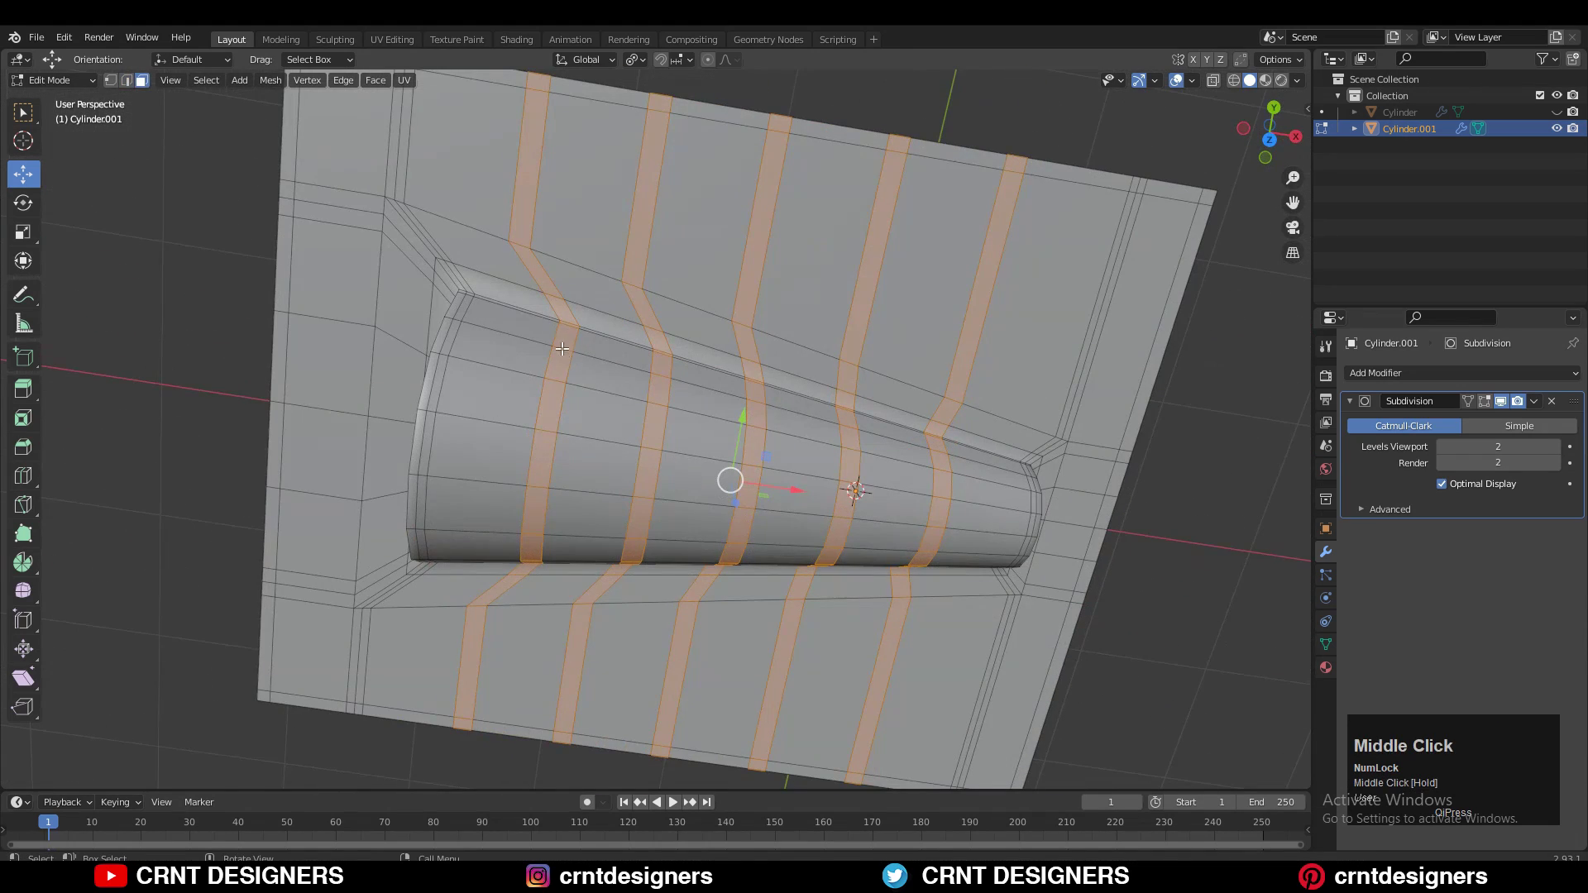
# - Select only the body faces of the five narrow bands and scale them down to about 0.908 as recessed grooves
pyautogui.click(562, 349)
pyautogui.keyDown('ctrl'); pyautogui.click(532, 546); pyautogui.keyUp('ctrl')
pyautogui.moveTo(532, 546); pyautogui.dragTo(314, 386, button='middle')
pyautogui.keyDown('ctrl'); pyautogui.keyDown('shift'); pyautogui.click(692, 457); pyautogui.keyUp('shift'); pyautogui.keyUp('ctrl')
pyautogui.moveTo(315, 472); pyautogui.dragTo(562, 530, button='middle')
pyautogui.keyDown('ctrl'); pyautogui.moveTo(563, 529); pyautogui.dragTo(628, 579, button='middle'); pyautogui.keyUp('ctrl')
pyautogui.keyDown('shift'); pyautogui.click(777, 596); pyautogui.keyUp('shift')
pyautogui.keyDown('ctrl'); pyautogui.keyDown('shift'); pyautogui.click(852, 442); pyautogui.keyUp('shift'); pyautogui.keyUp('ctrl')
pyautogui.keyDown('ctrl'); pyautogui.keyDown('shift'); pyautogui.click(961, 648); pyautogui.keyUp('shift'); pyautogui.keyUp('ctrl')
pyautogui.moveTo(960, 648); pyautogui.dragTo(728, 521, button='middle')
pyautogui.keyDown('shift'); pyautogui.click(514, 436); pyautogui.keyUp('shift')
pyautogui.keyDown('ctrl'); pyautogui.keyDown('shift'); pyautogui.click(627, 550); pyautogui.keyUp('shift'); pyautogui.keyUp('ctrl')
pyautogui.press('s')
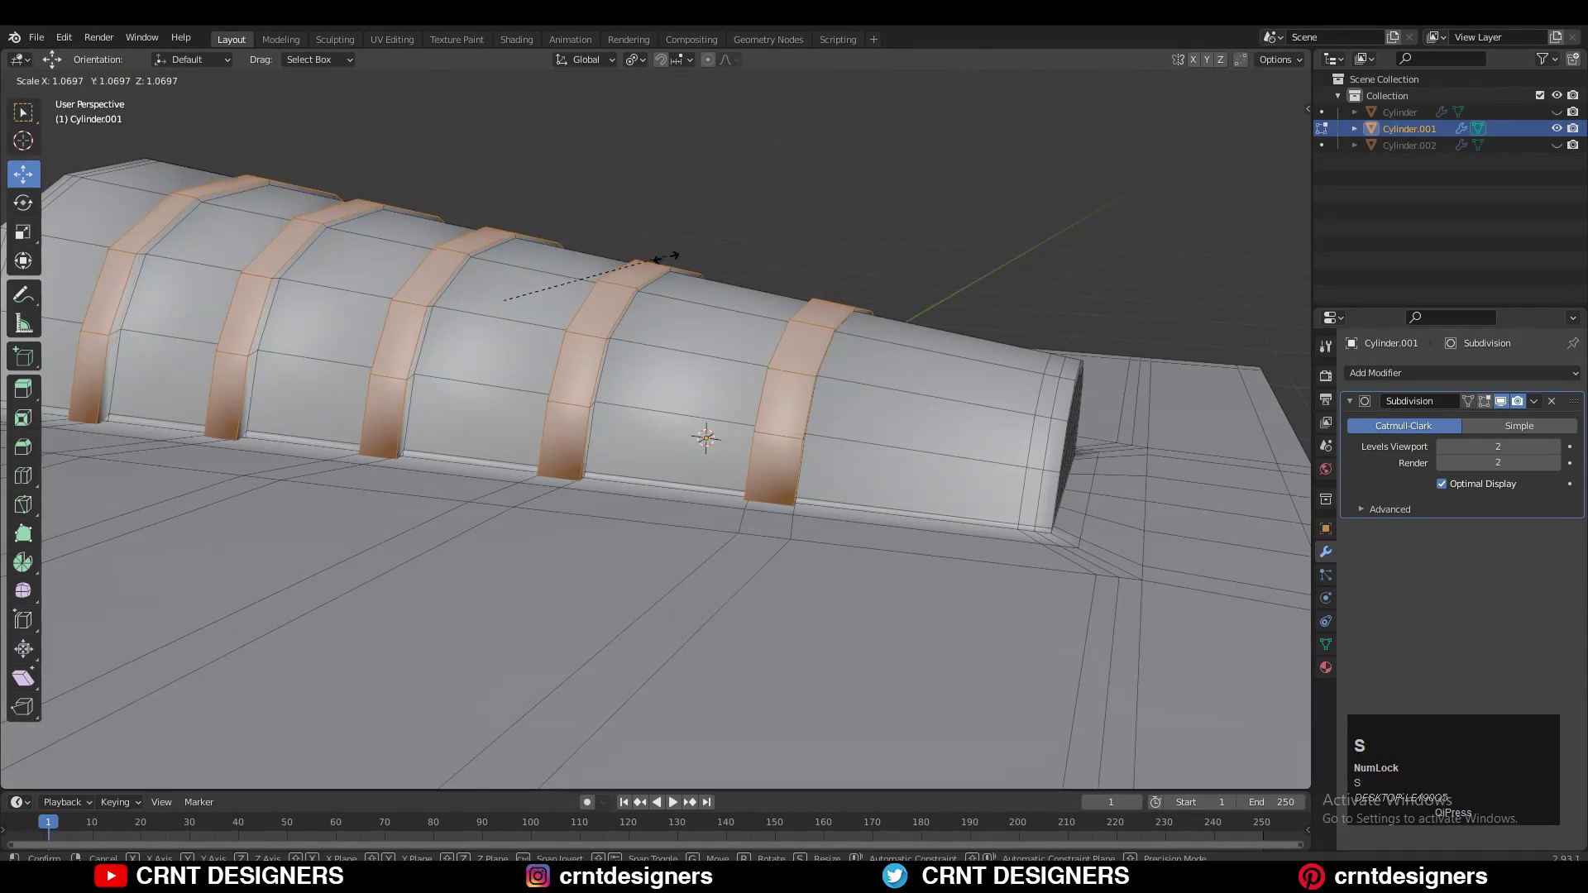
pyautogui.press('shift')
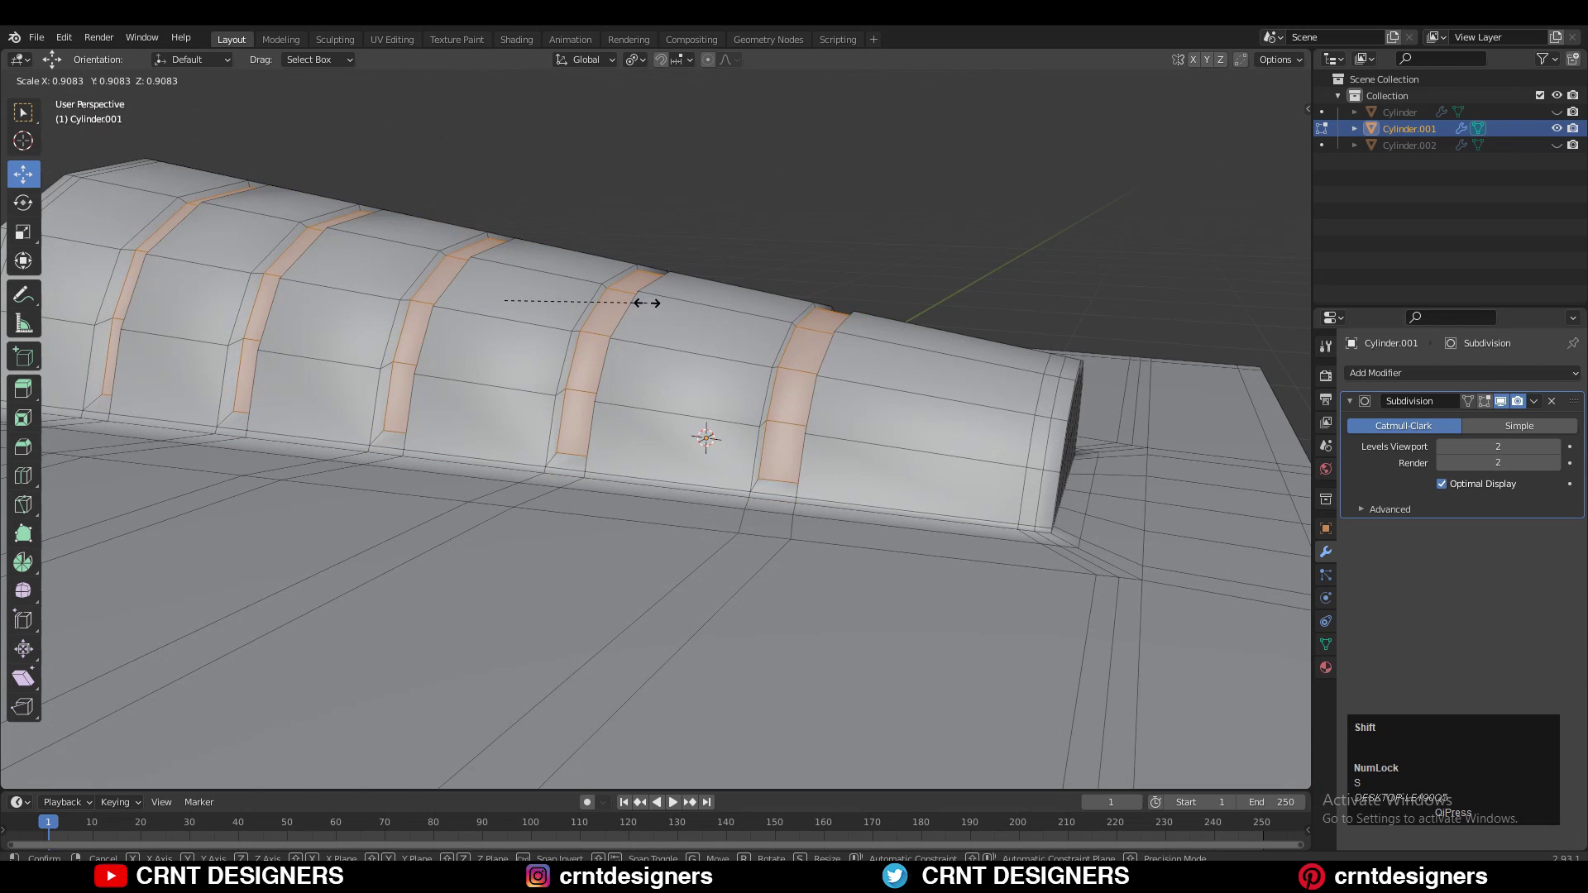
pyautogui.click(646, 303)
# - Add a lengthwise loop cut along the body's lower side wall, slid toward the base by about 0.697
pyautogui.press('Tab')
pyautogui.moveTo(656, 312); pyautogui.dragTo(693, 315, button='middle')
pyautogui.press('Tab')
pyautogui.moveTo(710, 400); pyautogui.dragTo(768, 400, button='middle')
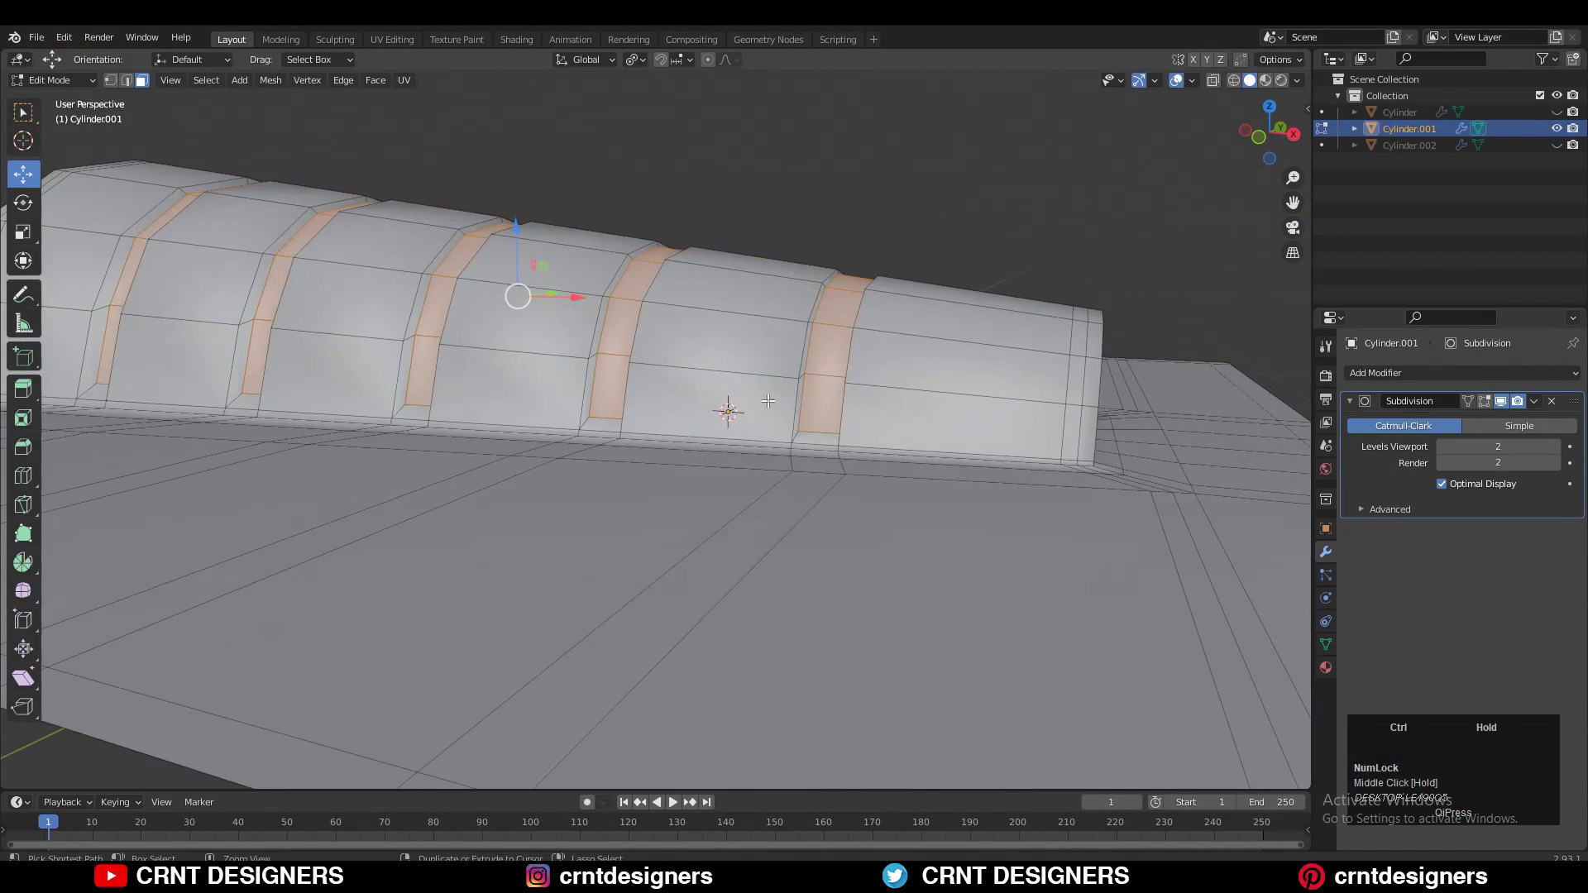
pyautogui.click(801, 416)
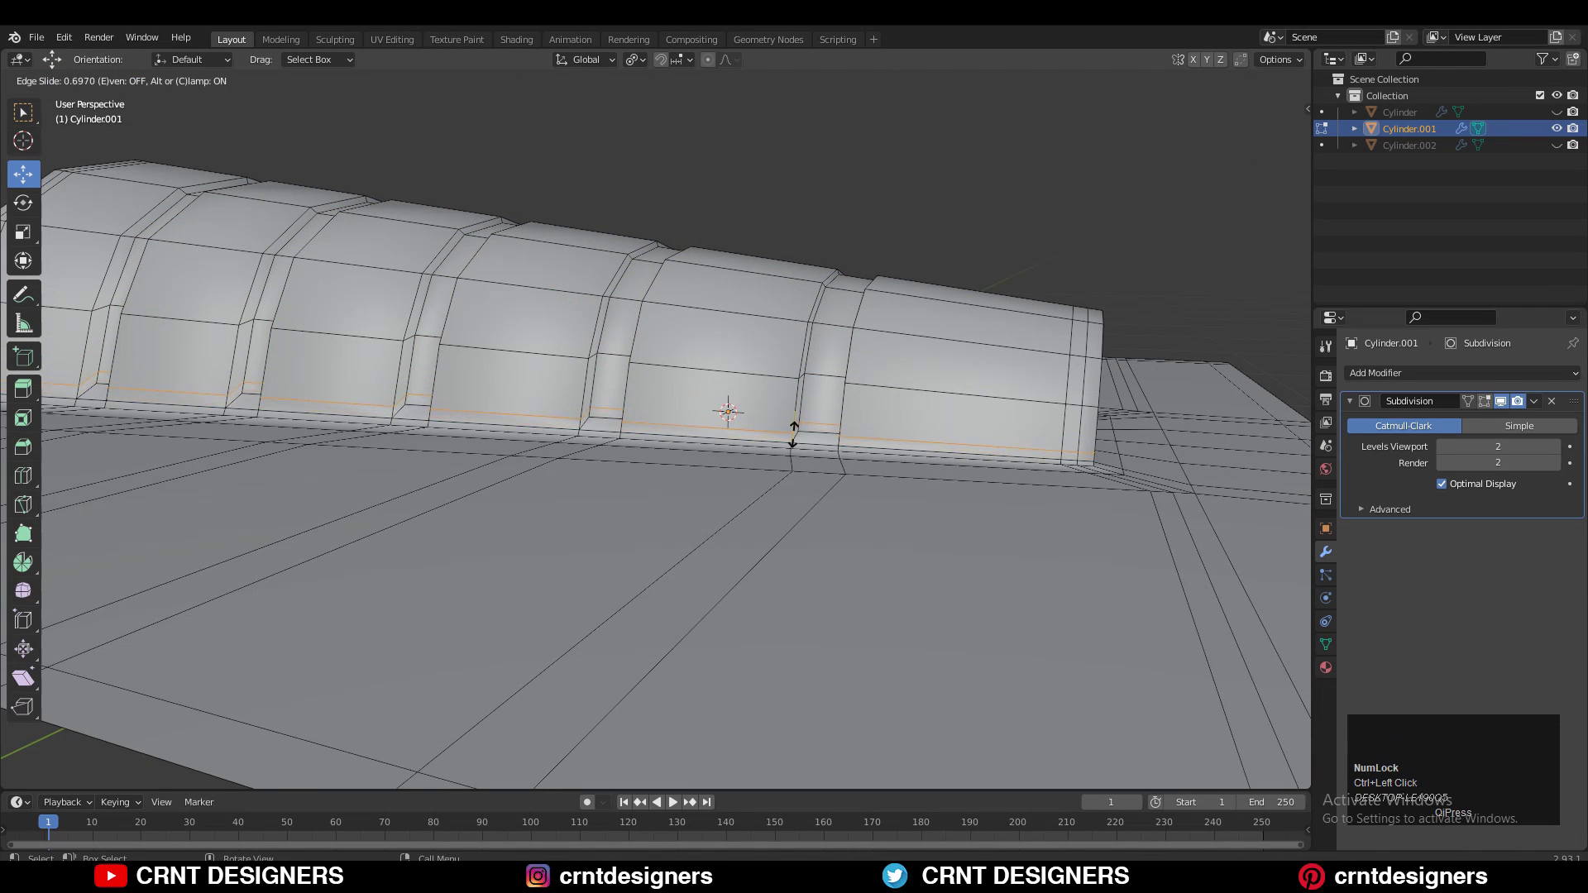
pyautogui.click(792, 432)
# - Add two centred support loop cuts inside each of the two grooves nearest the wide end
pyautogui.press('Tab')
pyautogui.moveTo(550, 417); pyautogui.dragTo(601, 427, button='middle')
pyautogui.press('Tab')
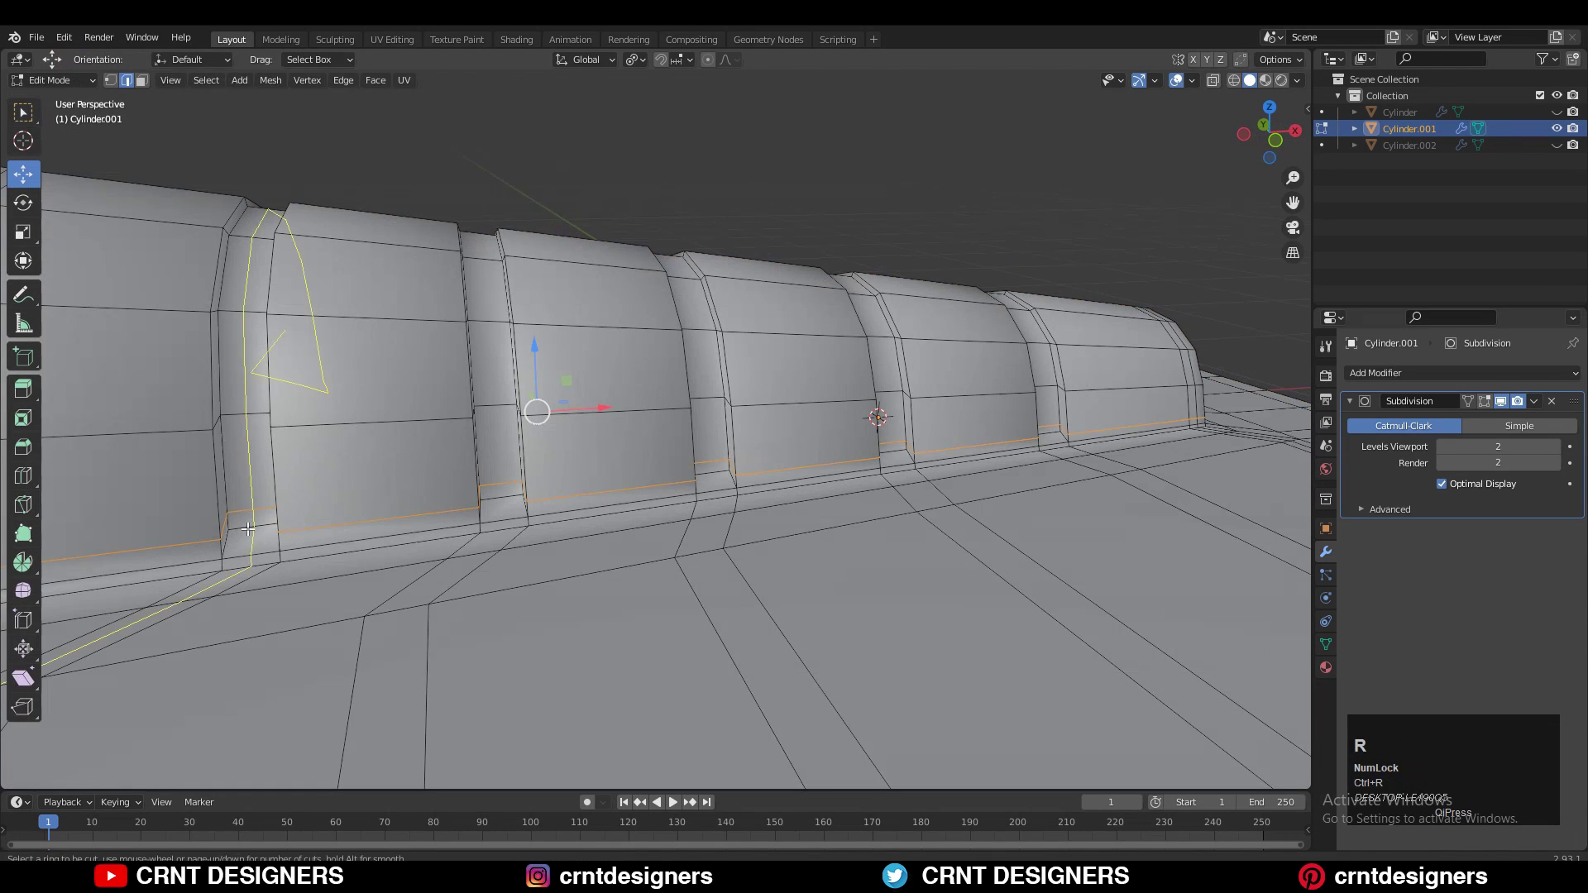
pyautogui.press('Tab')
pyautogui.press('Tab')
pyautogui.hotkey('ctrl', 'r')
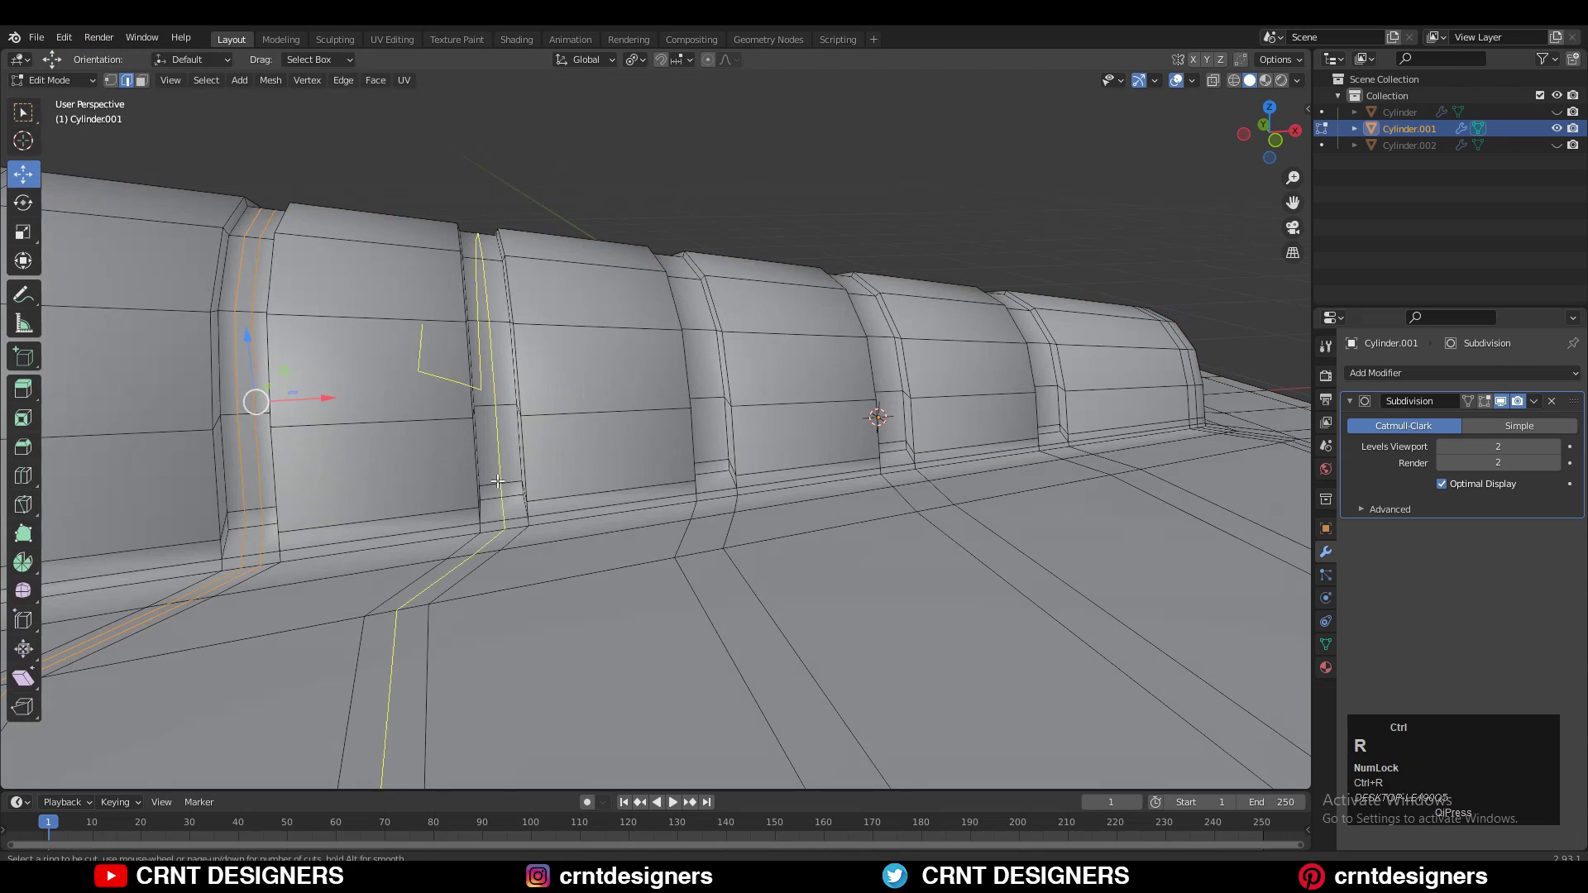
pyautogui.click(497, 481)
pyautogui.rightClick(498, 480)
# - Add centred support loop cuts inside the remaining three grooves toward the narrow end
pyautogui.hotkey('ctrl', 'r')
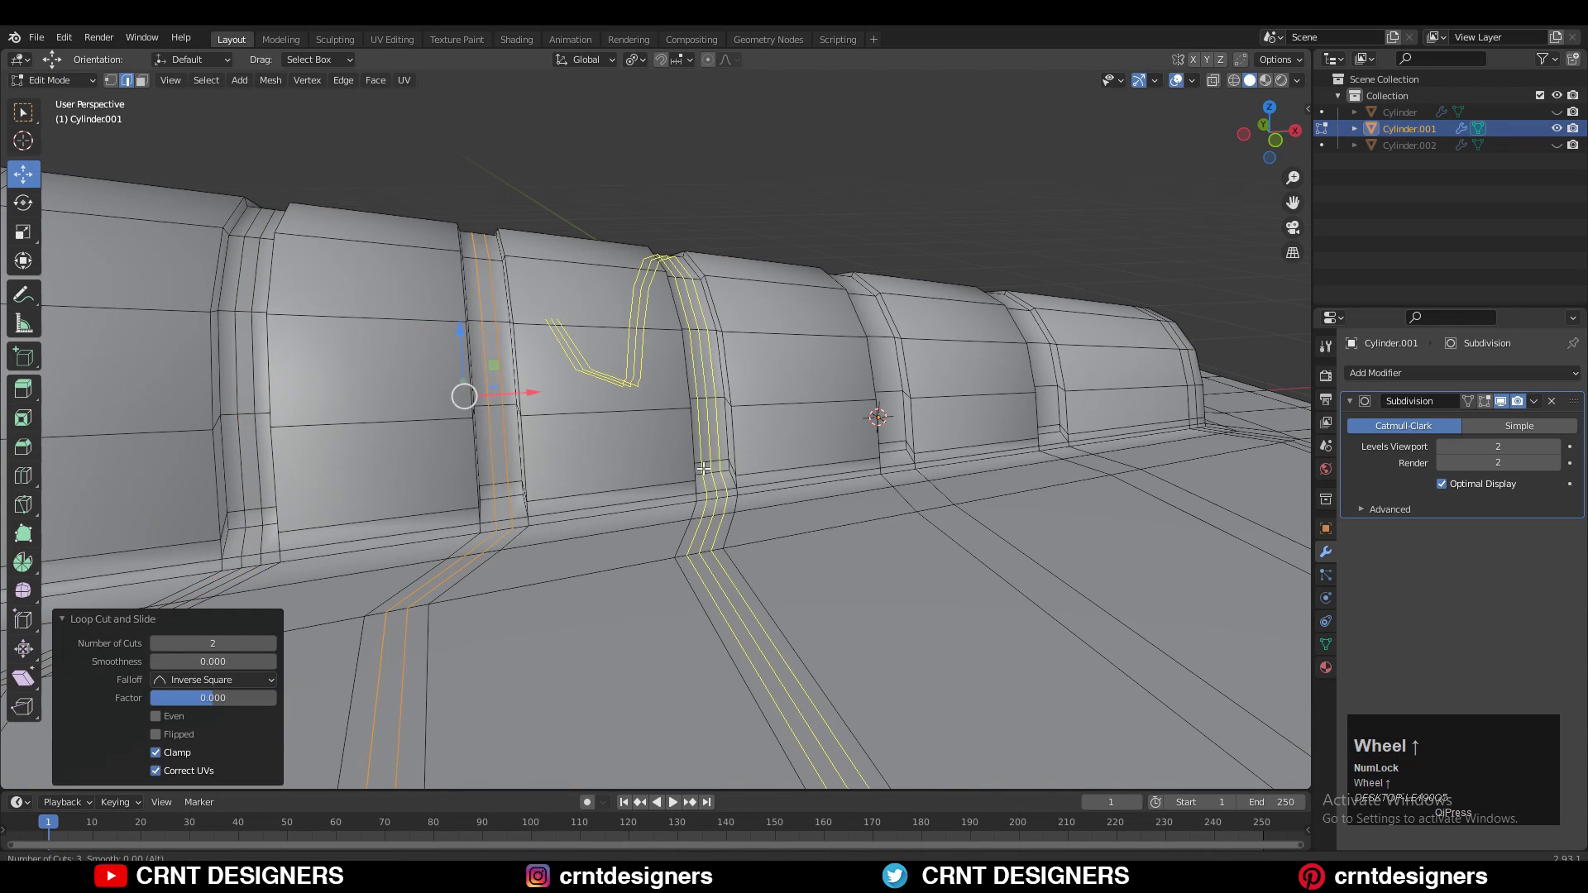
pyautogui.click(887, 438)
pyautogui.rightClick(888, 439)
pyautogui.moveTo(888, 439); pyautogui.dragTo(618, 512, button='middle')
# - Connect the lower vertices across the wide end face to carry the base support loop below the hole
pyautogui.hotkey('ctrl', 'r')
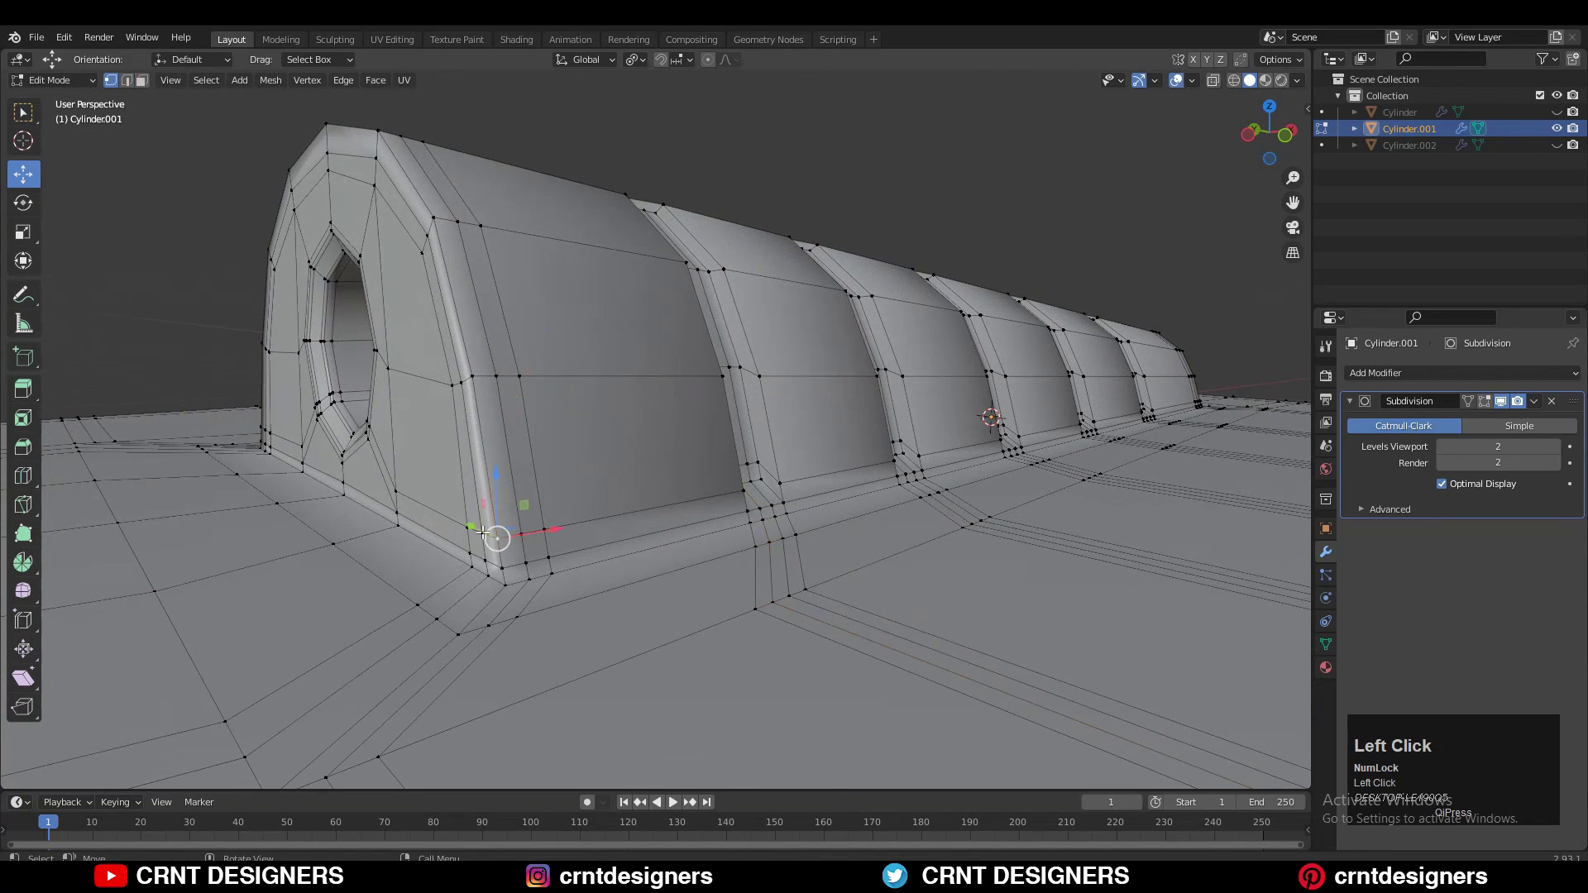
pyautogui.moveTo(395, 494); pyautogui.dragTo(408, 487, button='middle')
pyautogui.rightClick(478, 454)
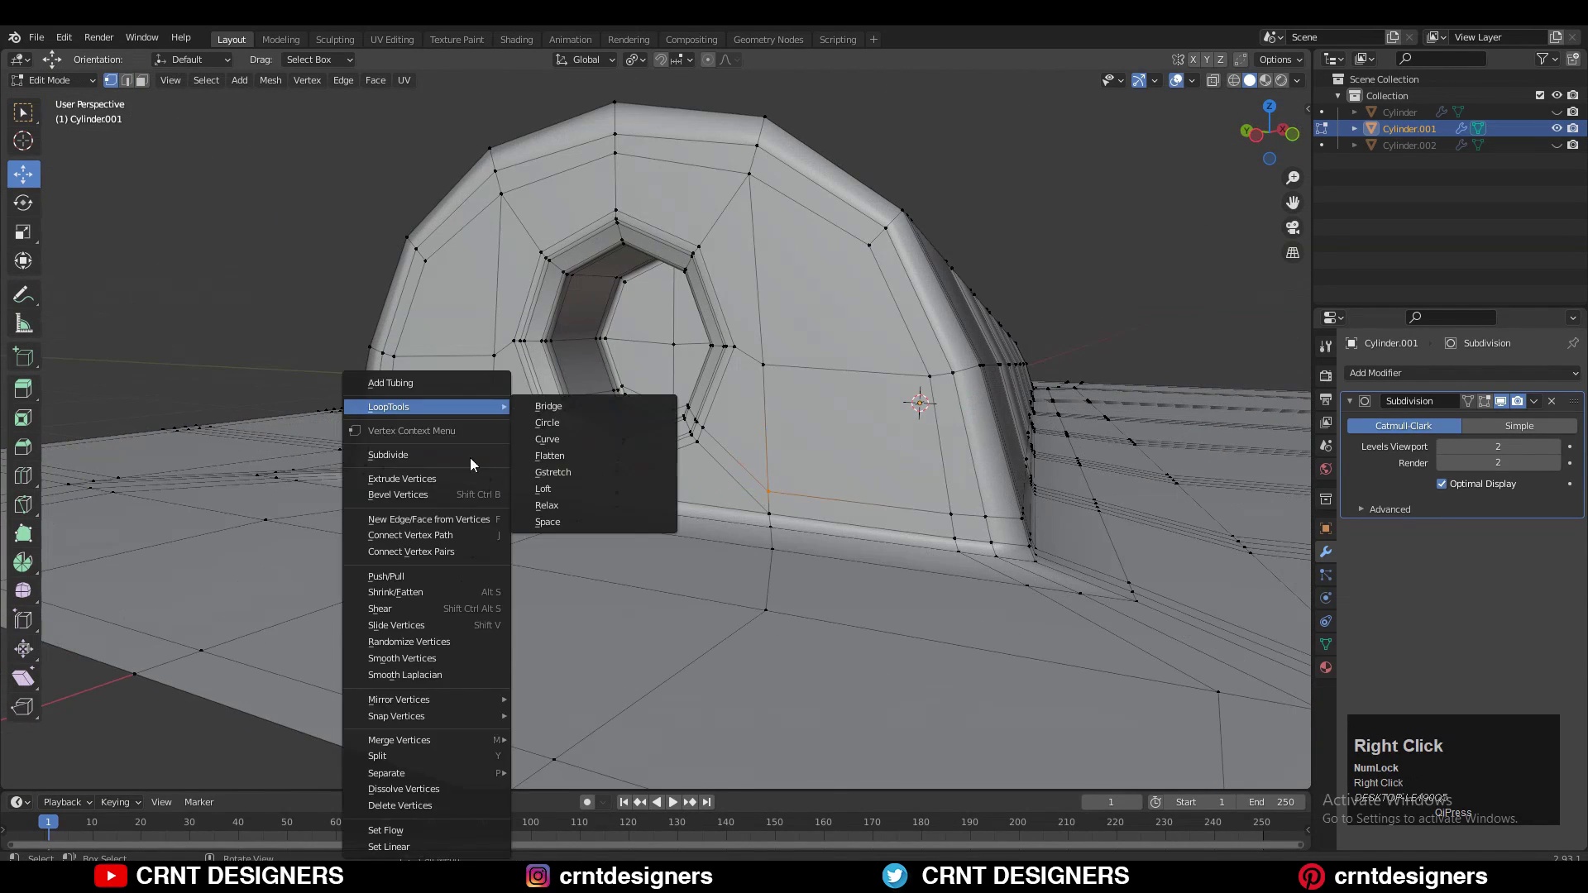
pyautogui.click(461, 549)
# - Dissolve the diagonal edge loop running from the hole's lower rim to the wide end face's lower corners
pyautogui.press('2')
pyautogui.keyDown('alt'); pyautogui.click(510, 440); pyautogui.keyUp('alt')
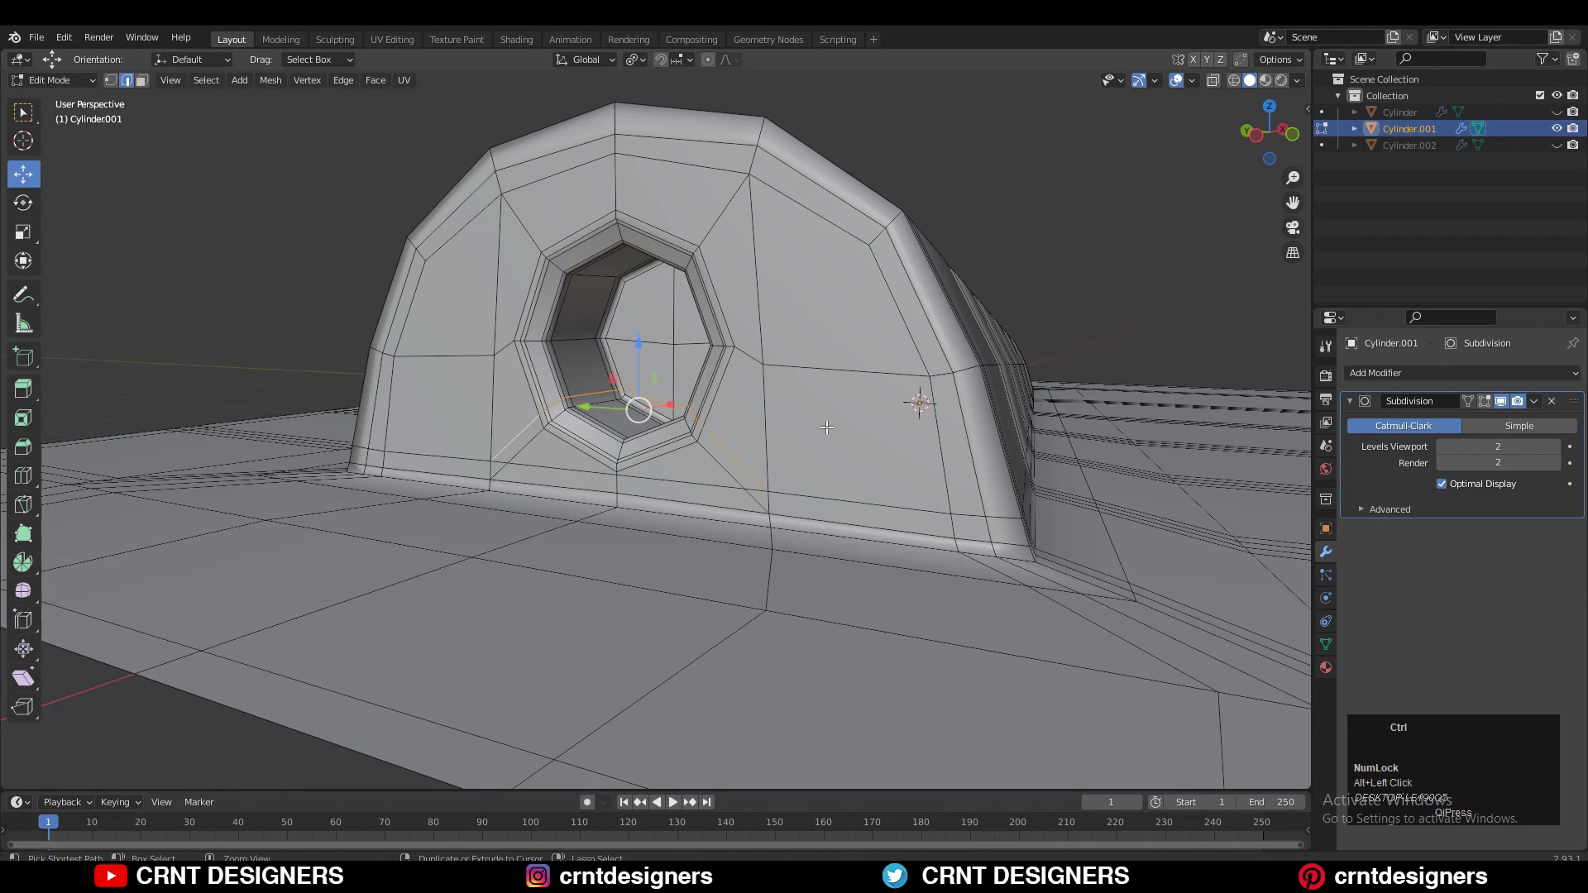
pyautogui.hotkey('ctrl', 'x')
# - Merge the leftover vertices below the hole on both sides of the wide end face into the base loop vertices, using At Last
pyautogui.press('1')
pyautogui.click(751, 494)
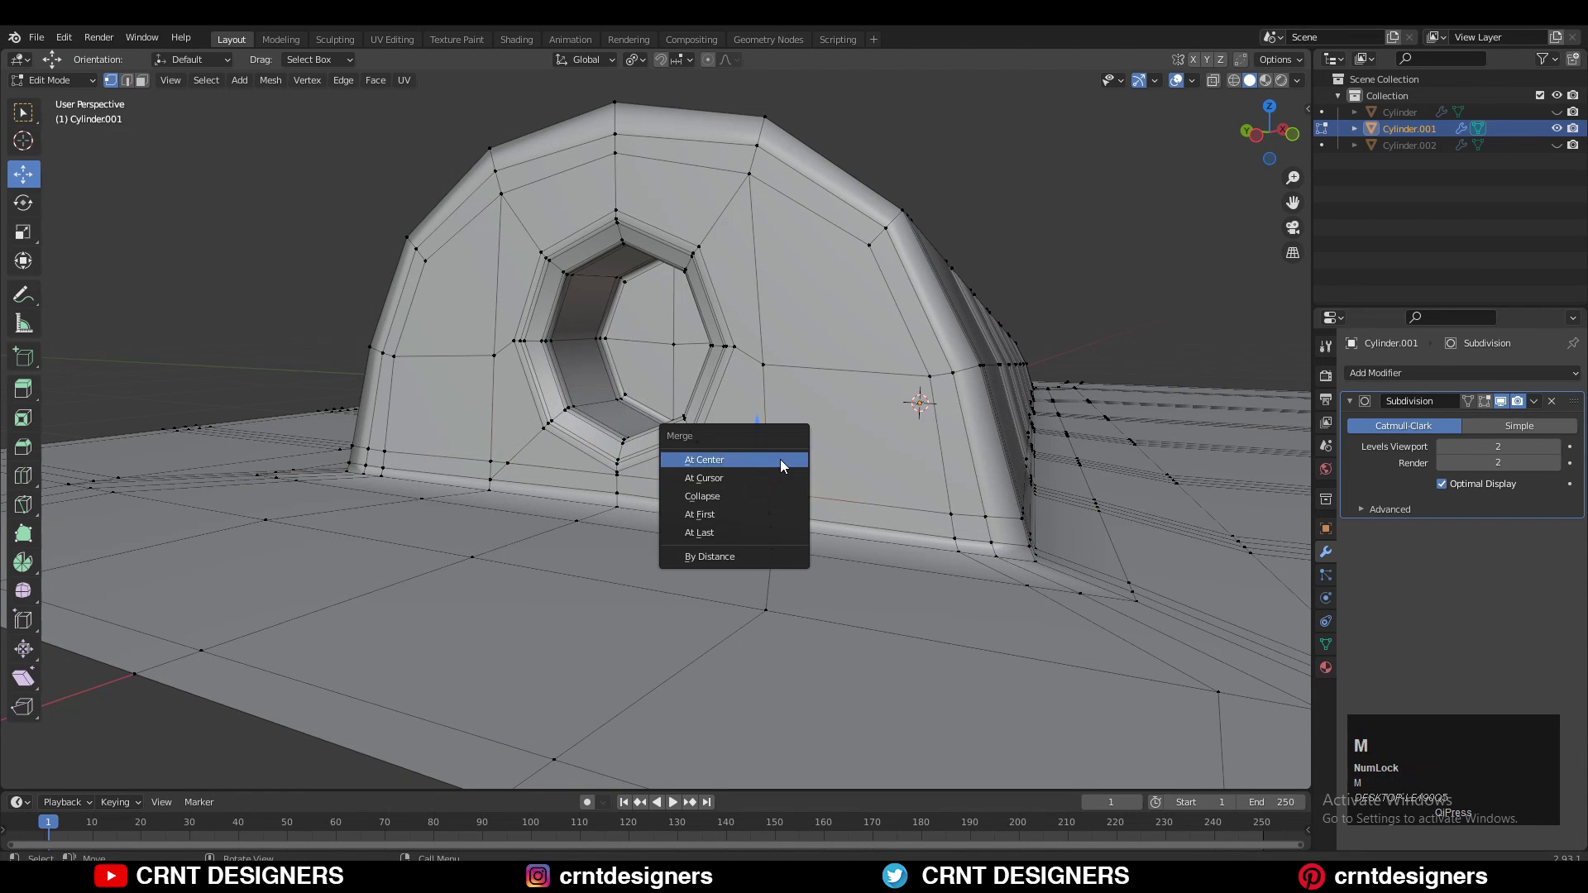
pyautogui.click(779, 536)
pyautogui.keyDown('shift'); pyautogui.click(479, 451); pyautogui.keyUp('shift')
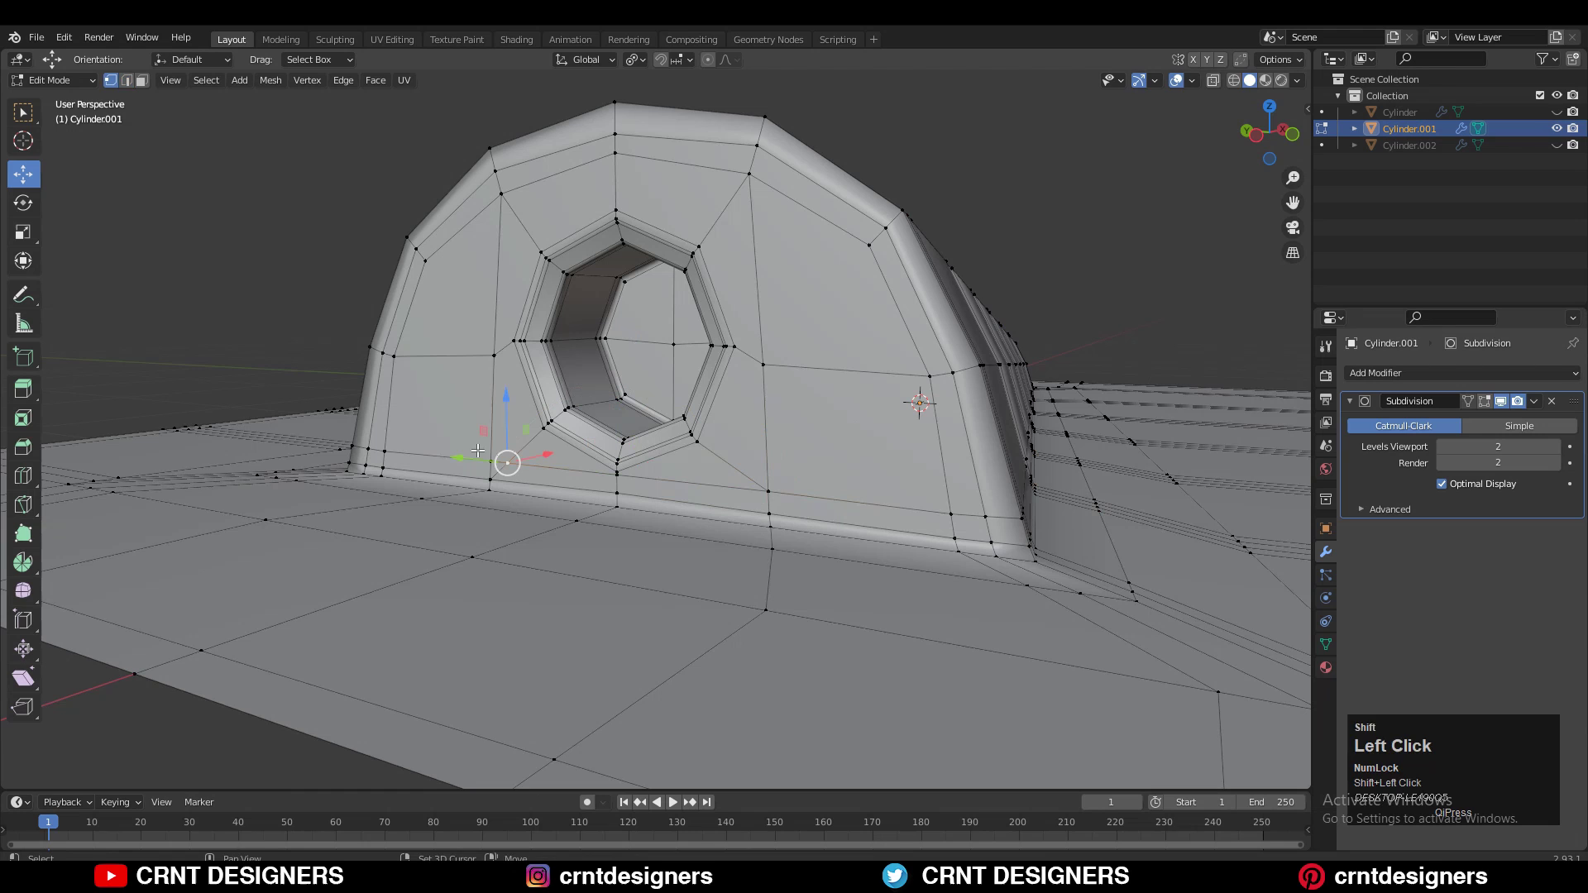
pyautogui.press('m')
pyautogui.click(466, 412)
# - Slide the vertex directly below the hole down its edge to even out the base support loop
pyautogui.moveTo(467, 412); pyautogui.dragTo(507, 454, button='middle')
pyautogui.click(507, 454)
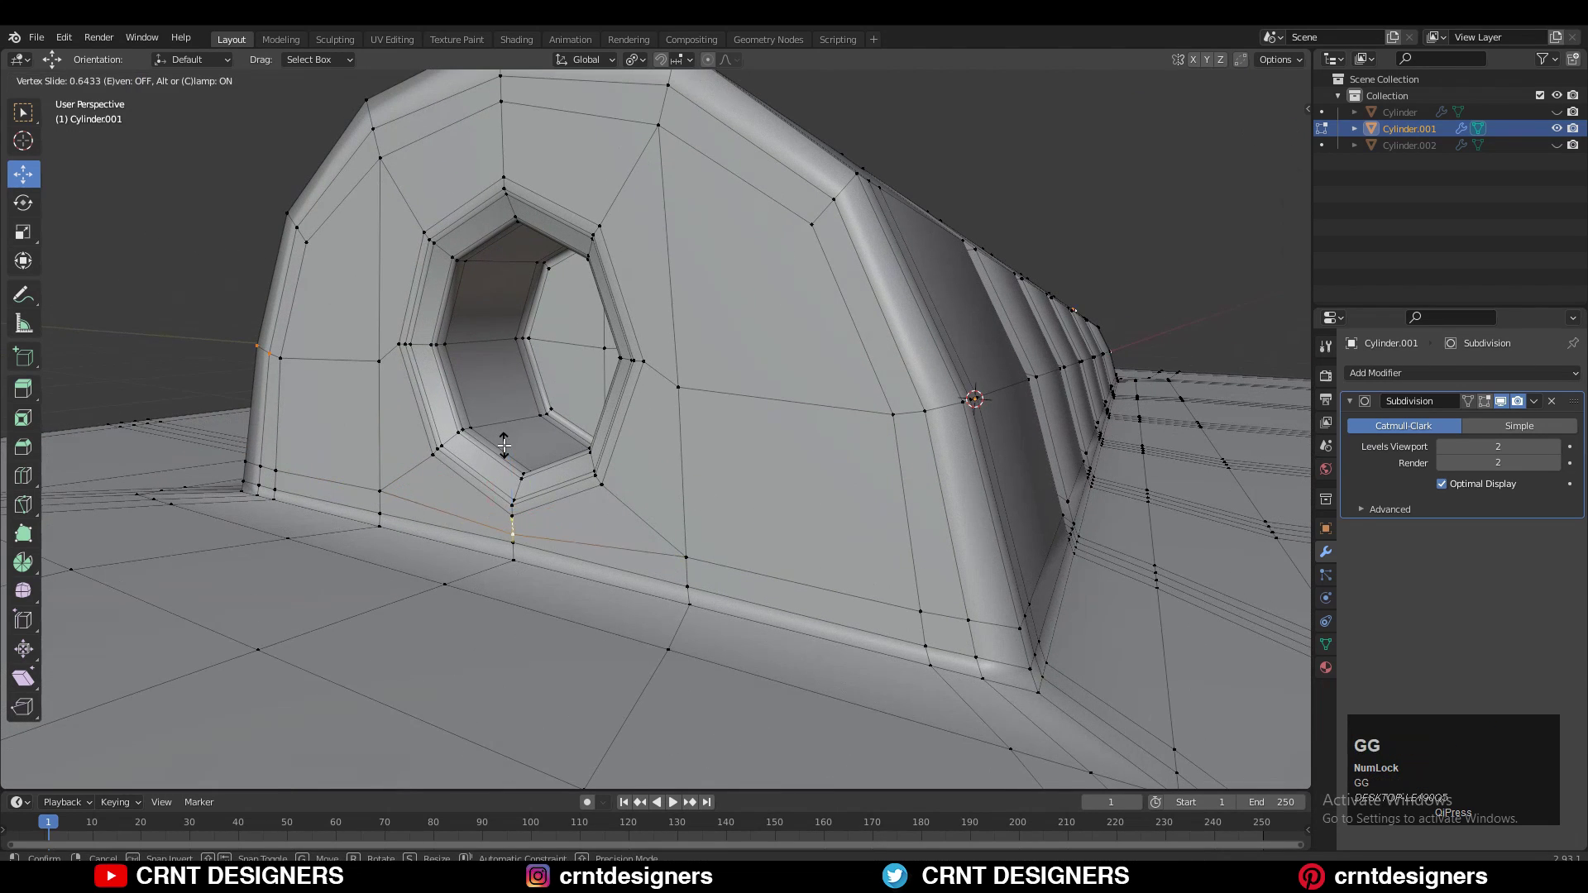
pyautogui.click(504, 445)
# - Check the smoothed shape and topology around the narrow end, and save the file
pyautogui.press('Tab')
pyautogui.scroll(-5, 828, 430)
pyautogui.moveTo(847, 471); pyautogui.dragTo(521, 544, button='middle')
pyautogui.scroll(4, 586, 488)
pyautogui.press('Tab')
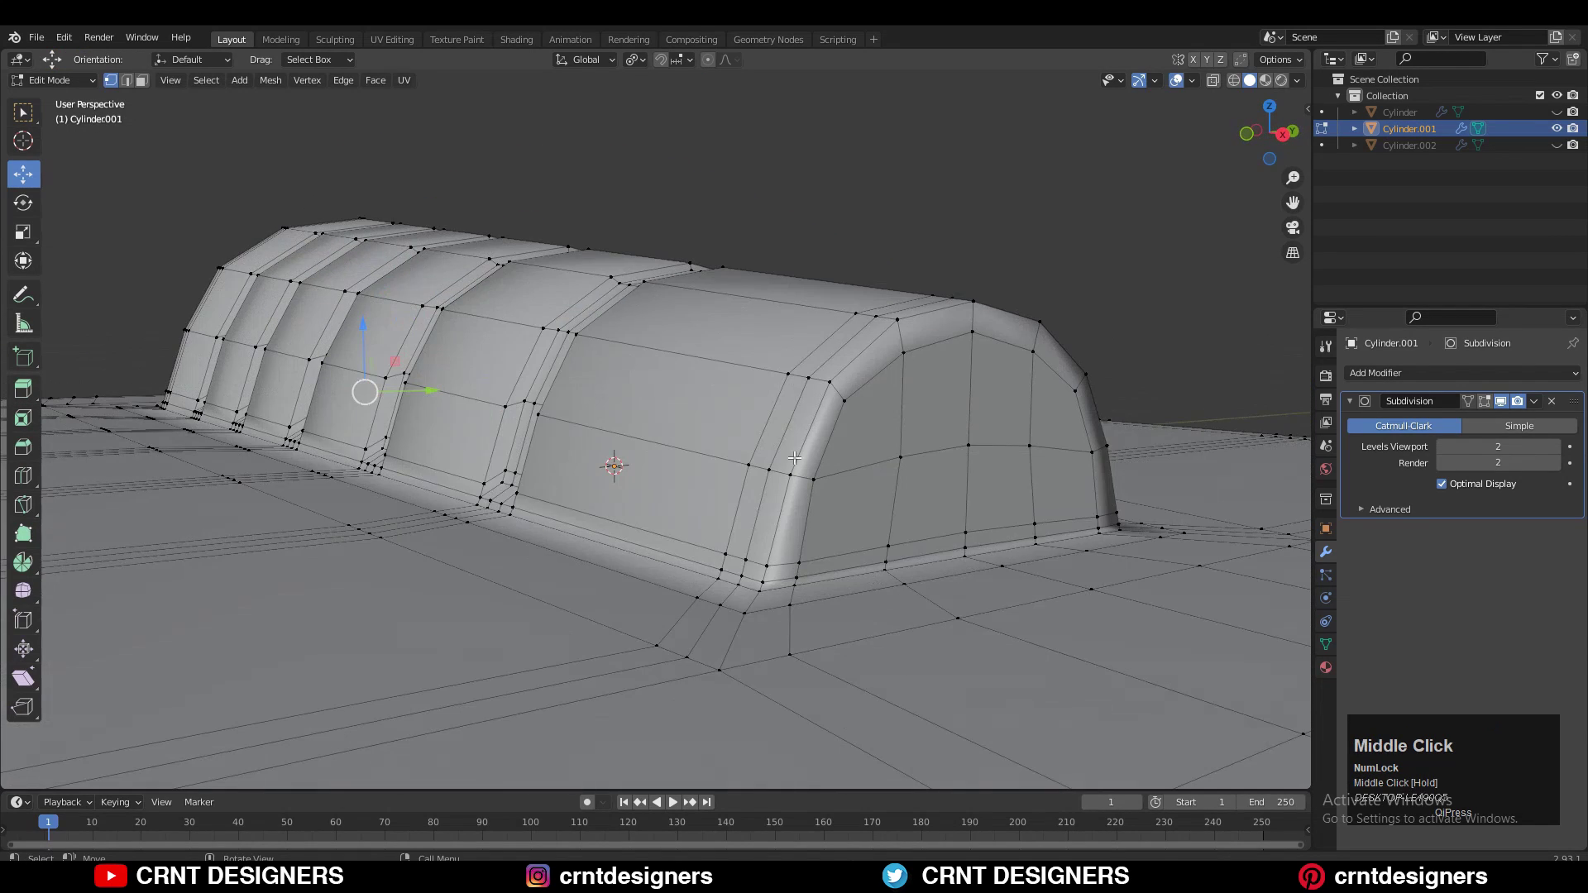
pyautogui.press('Tab')
pyautogui.moveTo(627, 425); pyautogui.dragTo(833, 552, button='middle')
pyautogui.hotkey('ctrl', 's')
pyautogui.hotkey('ctrl', 's')
pyautogui.press('Tab')
pyautogui.keyDown('ctrl'); pyautogui.moveTo(537, 538); pyautogui.dragTo(532, 420, button='middle'); pyautogui.keyUp('ctrl')
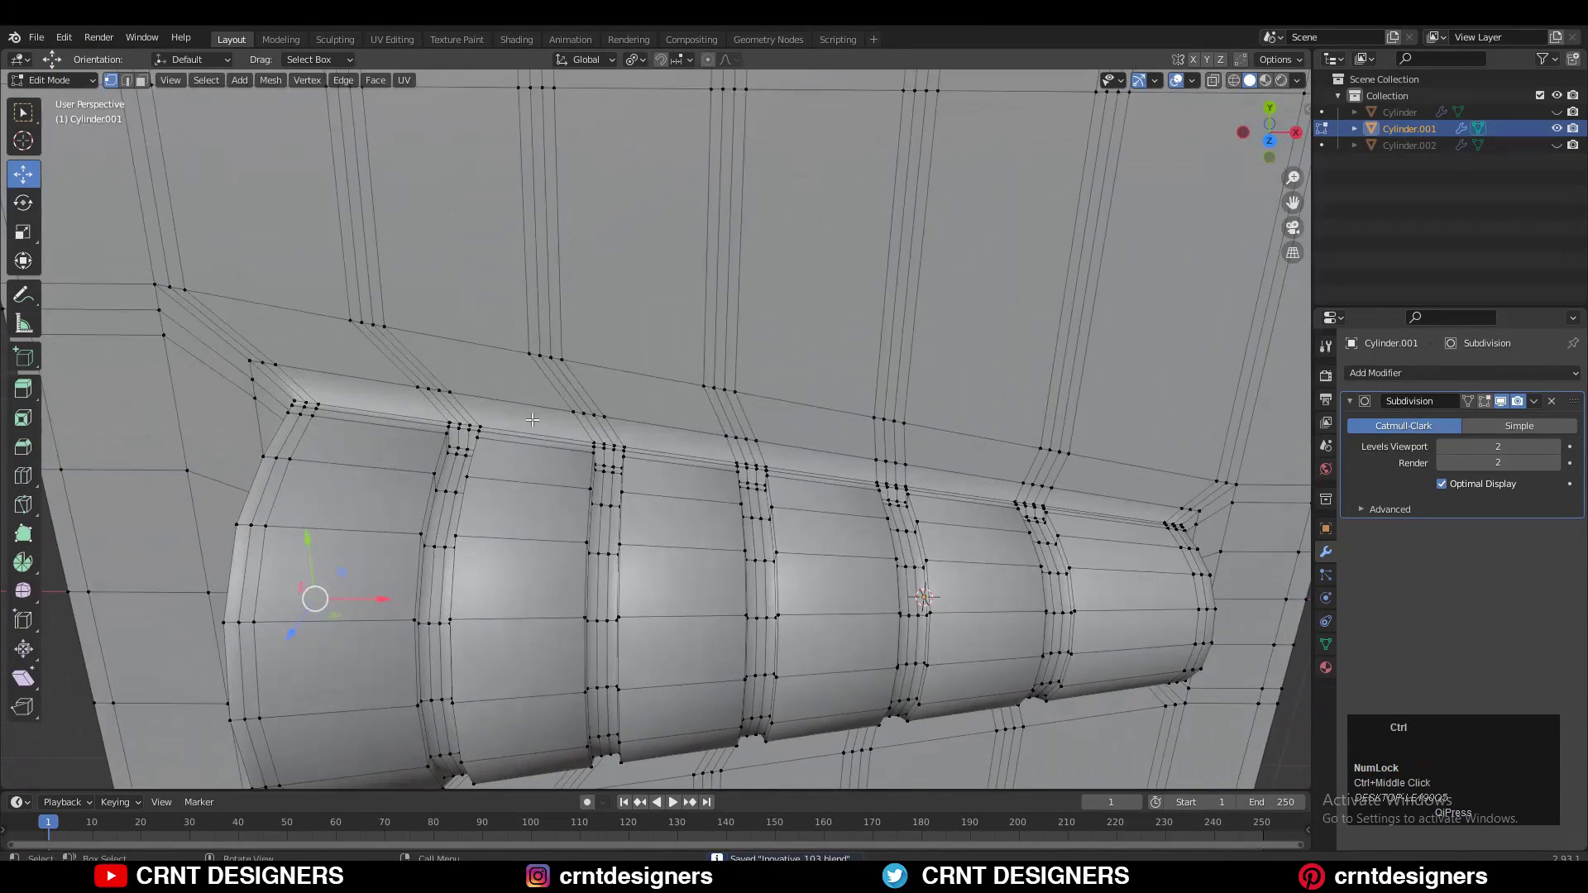
pyautogui.click(447, 415)
pyautogui.click(456, 420)
pyautogui.press('Tab')
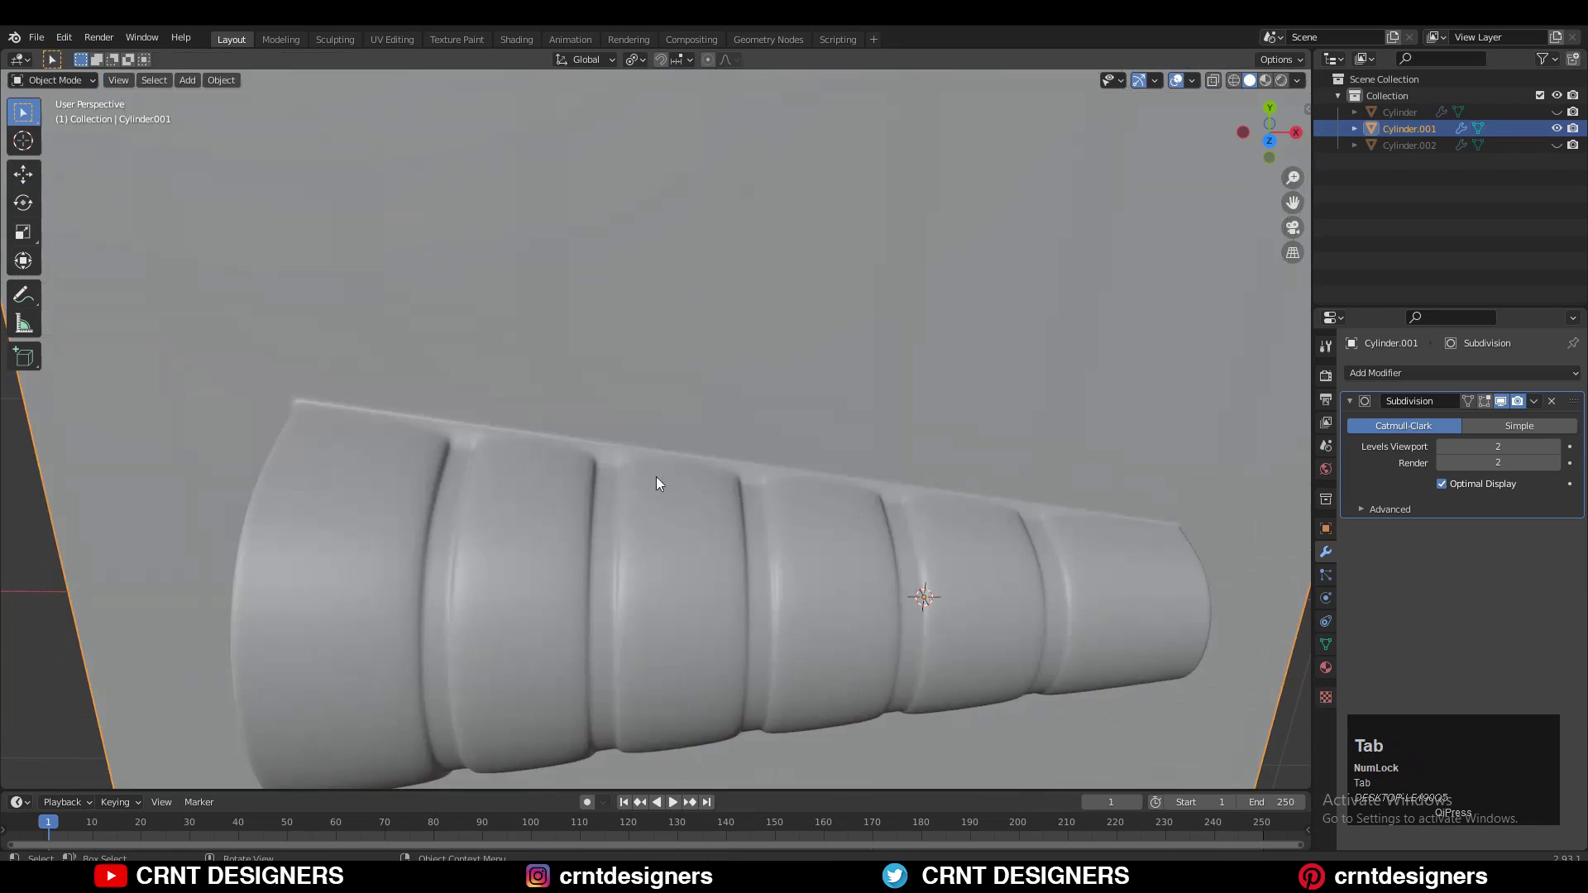
pyautogui.moveTo(657, 476); pyautogui.dragTo(370, 347, button='middle')
pyautogui.moveTo(733, 440); pyautogui.dragTo(609, 397, button='middle')
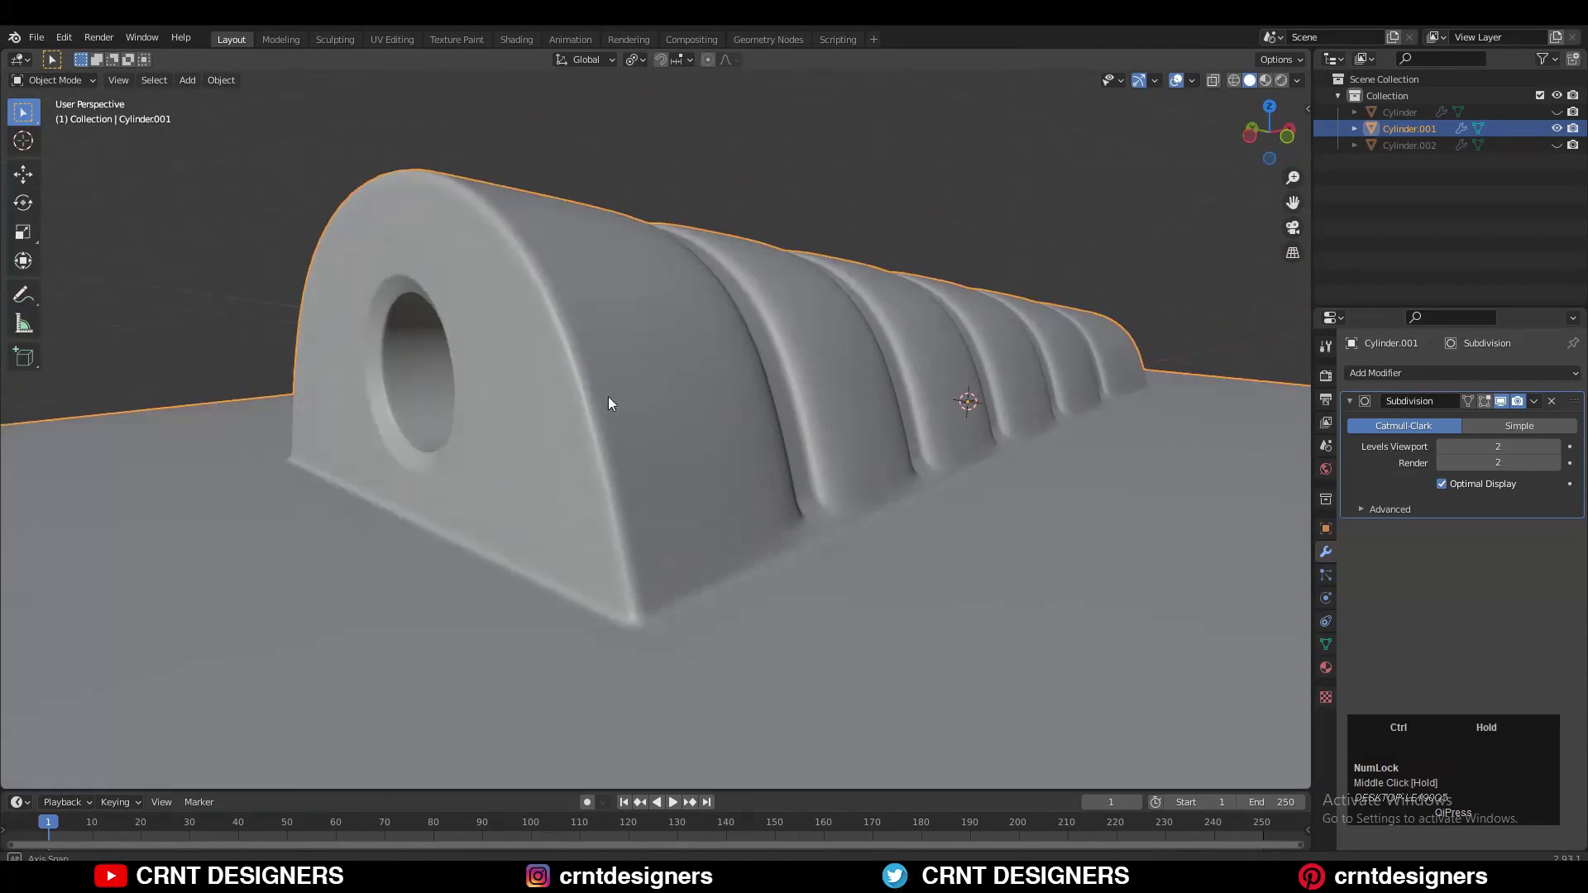
pyautogui.hotkey('ctrl', 'z')
pyautogui.hotkey('ctrl', 'z')
# - Add support loop cuts tight against both edges of the groove nearest the wide end
pyautogui.hotkey('ctrl', 'r')
pyautogui.click(773, 383)
pyautogui.keyDown('ctrl'); pyautogui.moveTo(797, 521); pyautogui.dragTo(667, 435, button='middle'); pyautogui.keyUp('ctrl')
pyautogui.click(773, 383)
pyautogui.press('Tab')
pyautogui.click(736, 376)
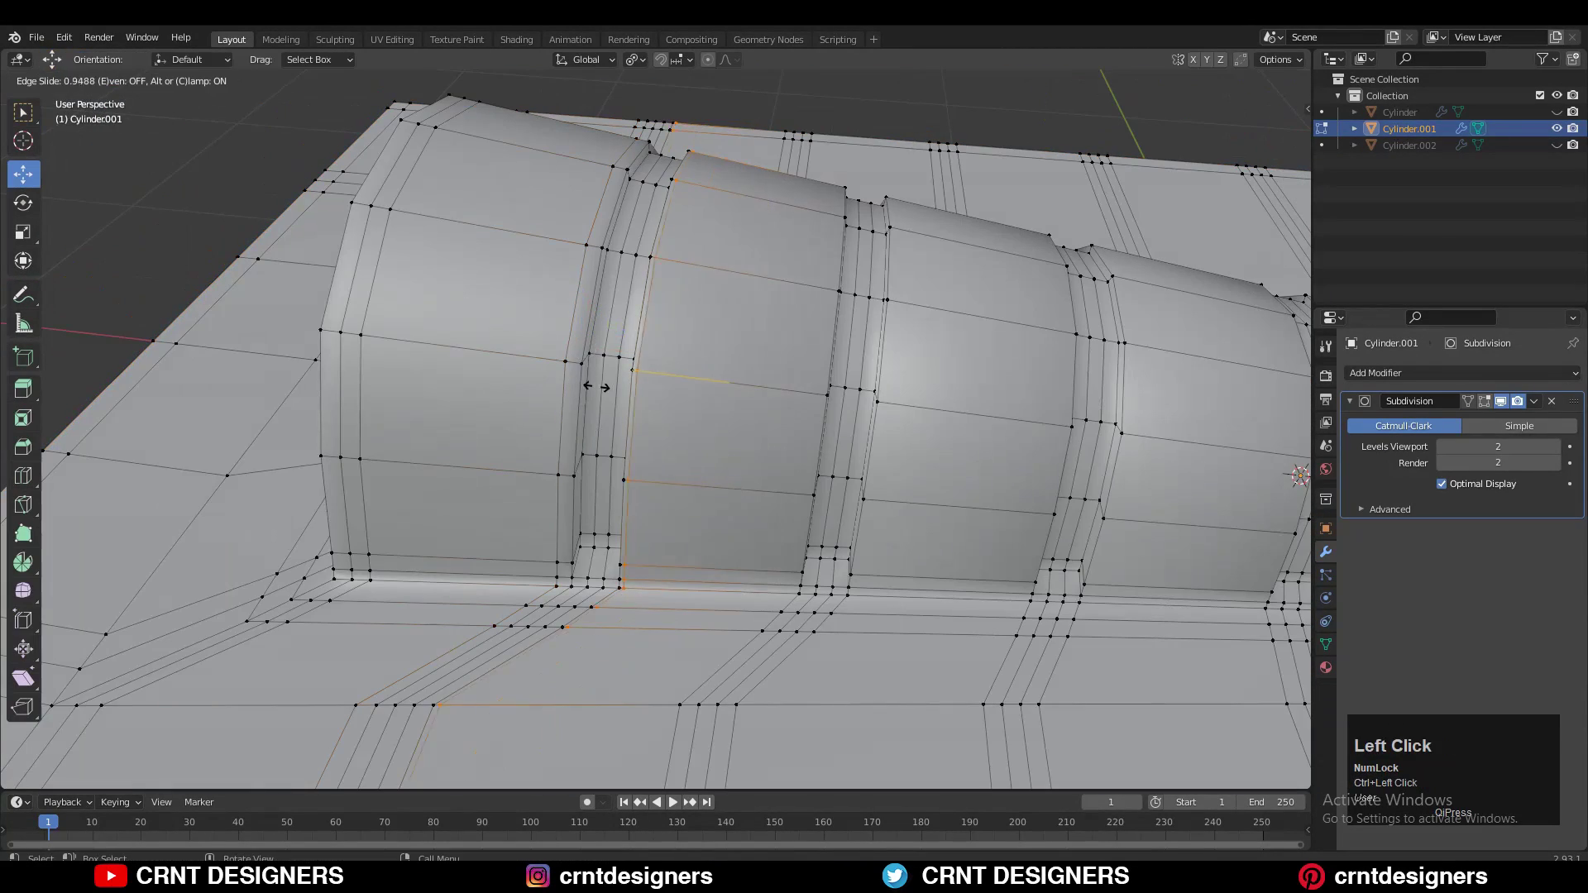
pyautogui.click(666, 372)
# - Add support loop cuts tight against the edges of the second and third grooves and the wide-side edge of the fourth
pyautogui.hotkey('ctrl', 'r')
pyautogui.click(799, 281)
pyautogui.moveTo(946, 308); pyautogui.dragTo(516, 317, button='middle')
pyautogui.press('g')
pyautogui.press('g')
pyautogui.click(902, 365)
pyautogui.hotkey('ctrl', 'r')
pyautogui.click(726, 318)
pyautogui.click(790, 323)
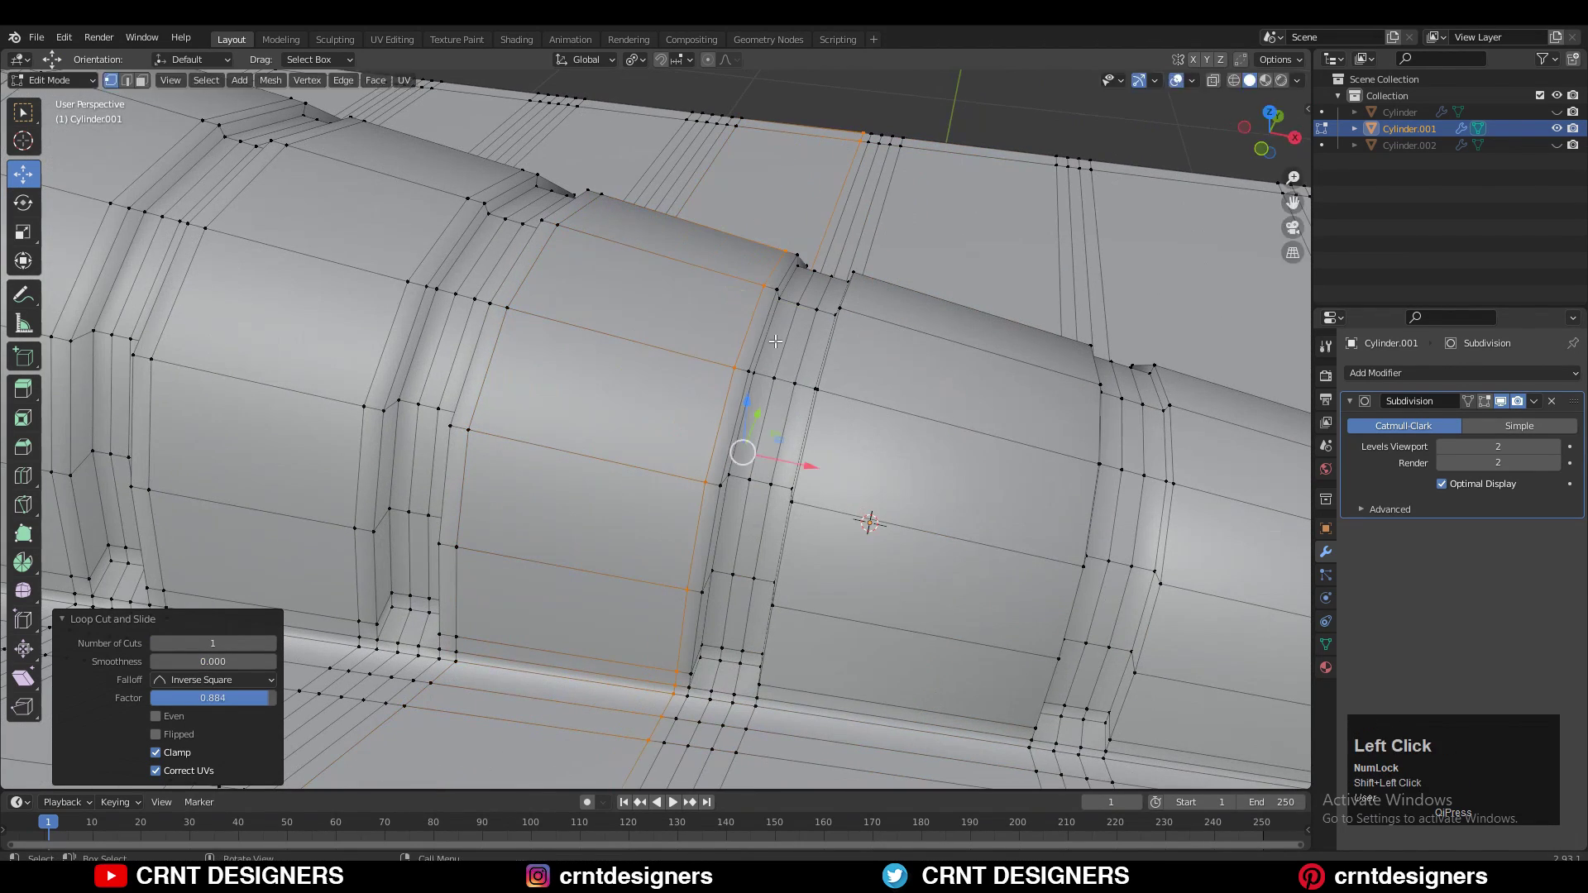
# - Add support loop cuts tight against the narrow-side edge of the fourth groove and both edges of the last groove
pyautogui.hotkey('ctrl', 'r')
pyautogui.click(856, 319)
pyautogui.click(740, 312)
pyautogui.click(963, 413)
pyautogui.click(1076, 430)
pyautogui.keyDown('shift'); pyautogui.moveTo(1076, 431); pyautogui.dragTo(818, 463, button='middle'); pyautogui.keyUp('shift')
pyautogui.hotkey('ctrl', 'r')
pyautogui.click(996, 386)
pyautogui.click(901, 393)
# - Examine the grooves' edge sharpness and the shading along the base, comparing the smoothed surface with the edit mesh
pyautogui.press('Tab')
pyautogui.scroll(5, 827, 396)
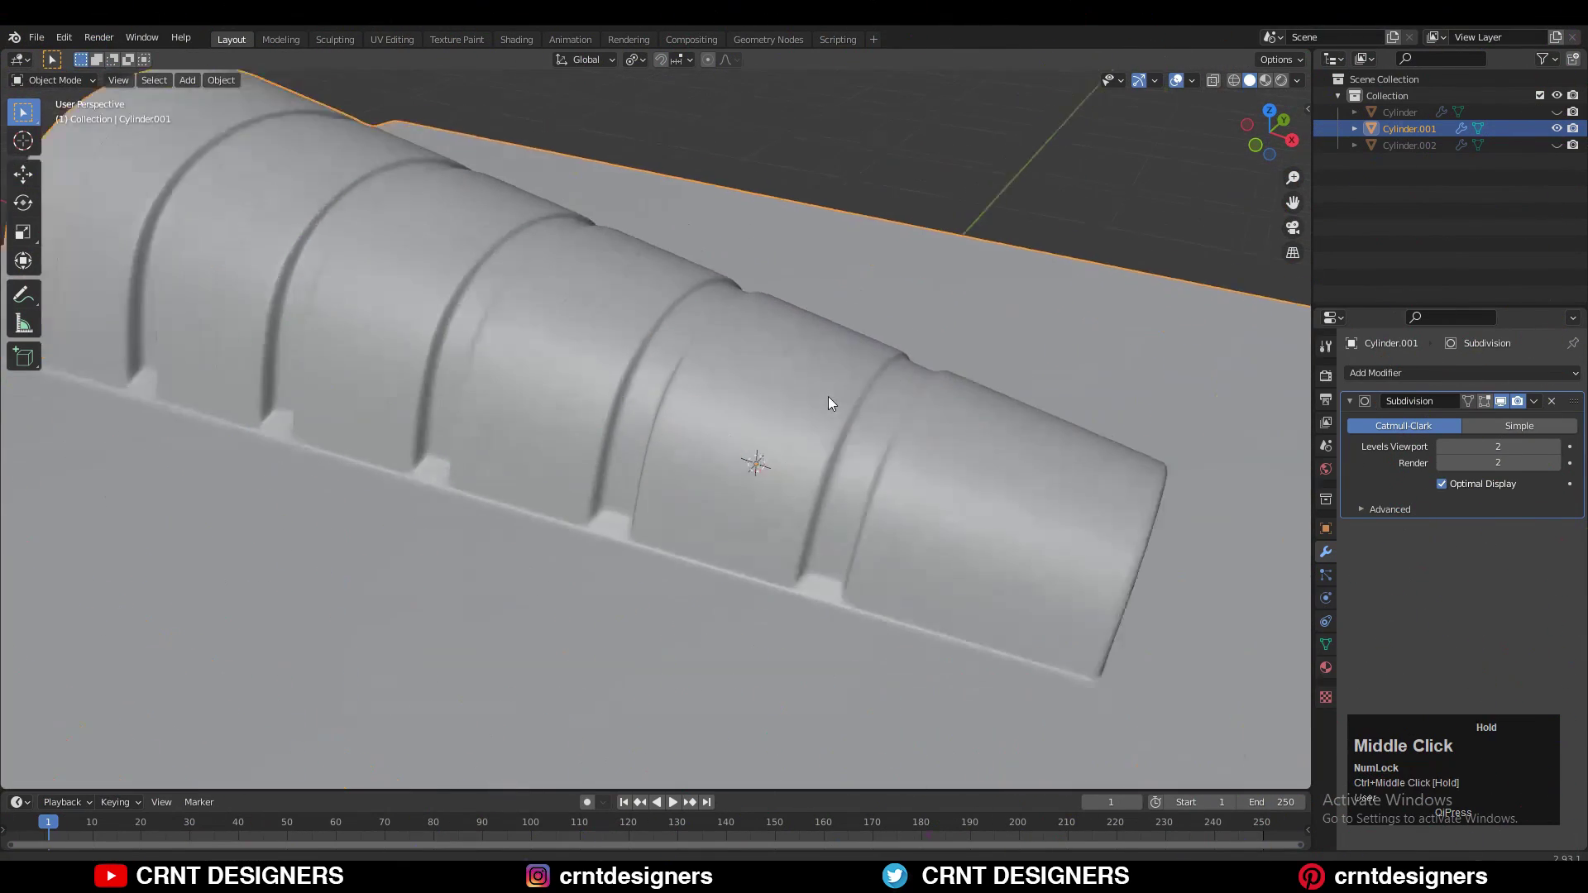
pyautogui.moveTo(828, 399); pyautogui.dragTo(957, 393, button='middle')
pyautogui.press('Tab')
pyautogui.press('Tab')
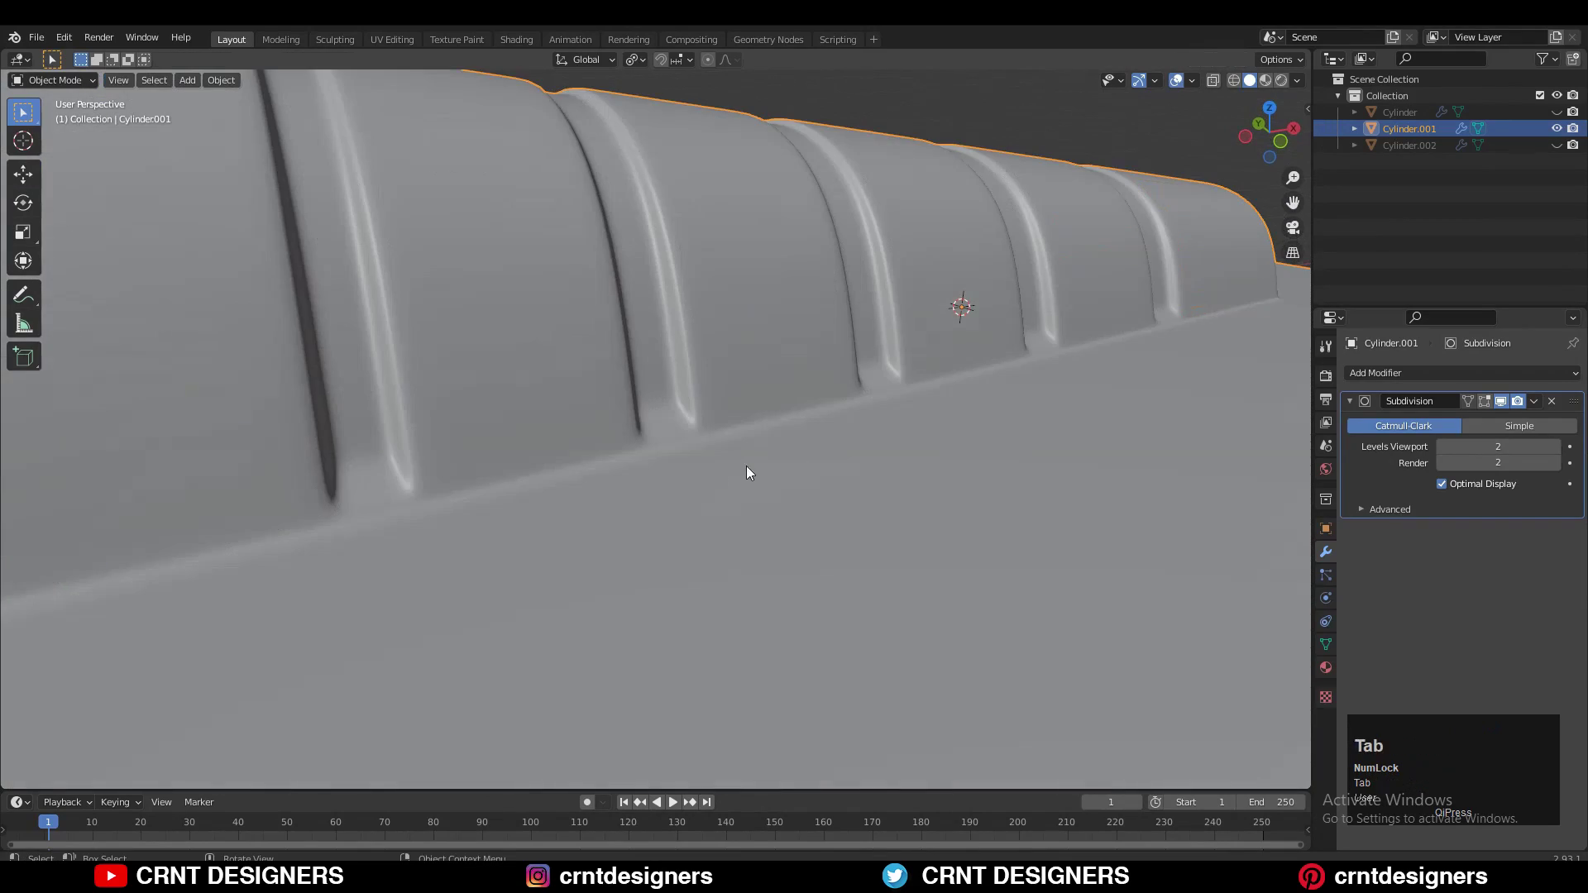
pyautogui.moveTo(818, 409); pyautogui.dragTo(720, 444, button='middle')
pyautogui.press('Tab')
pyautogui.moveTo(648, 506); pyautogui.dragTo(684, 508, button='middle')
pyautogui.press('Tab')
pyautogui.moveTo(632, 554); pyautogui.dragTo(794, 612, button='middle')
# - Deselect the model and save the file, with the whole finished shape in view
pyautogui.click(1062, 320)
pyautogui.moveTo(952, 703); pyautogui.dragTo(879, 489, button='middle')
pyautogui.scroll(2, 786, 508)
pyautogui.moveTo(786, 508); pyautogui.dragTo(1046, 302, button='middle')
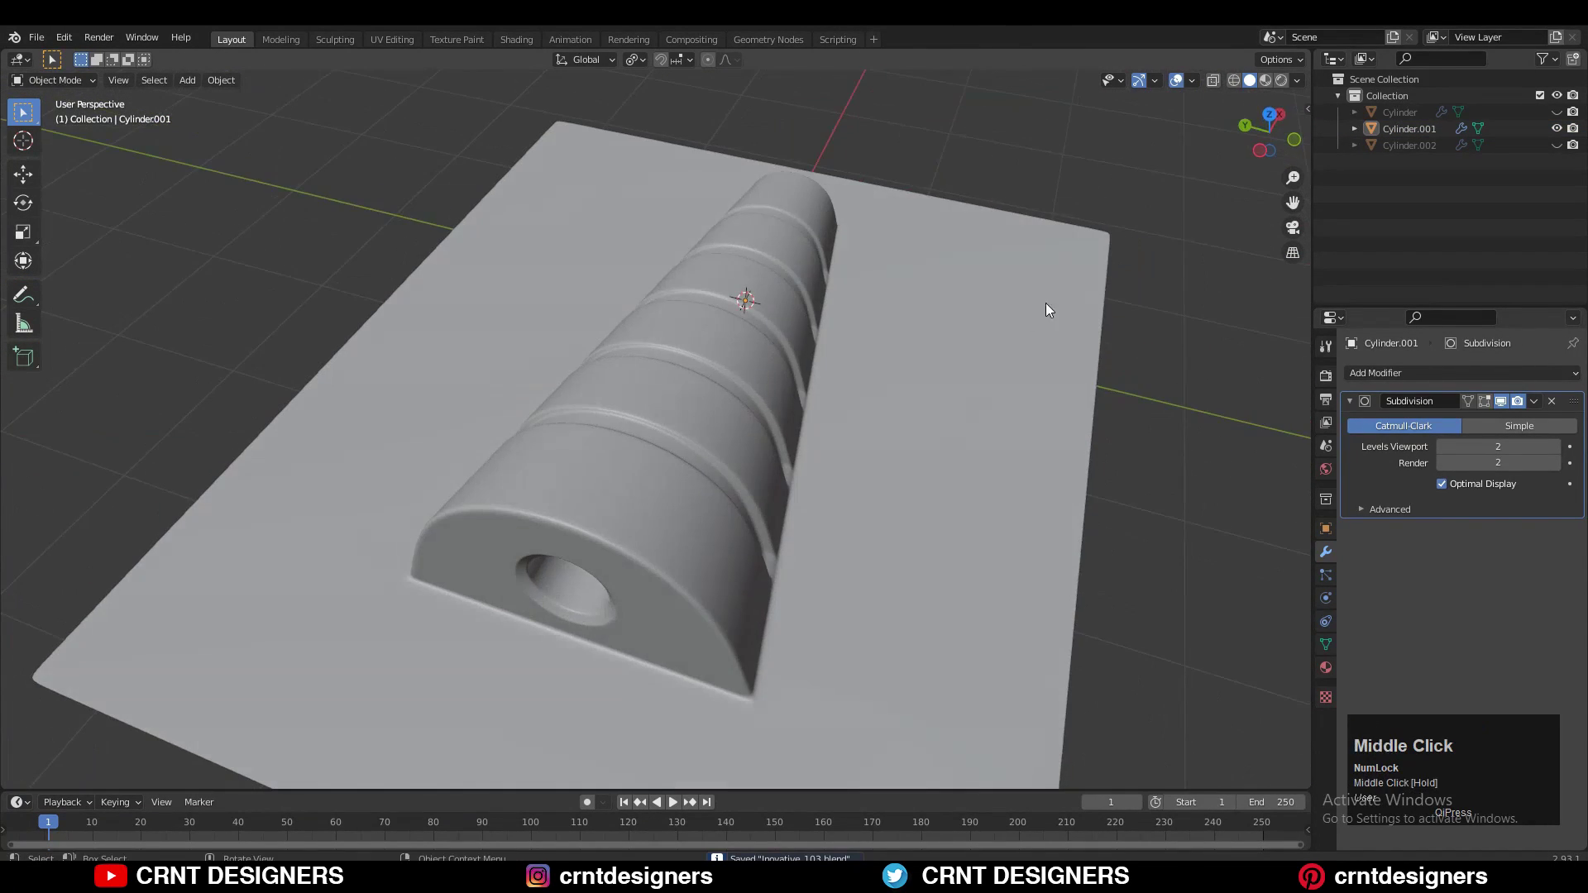